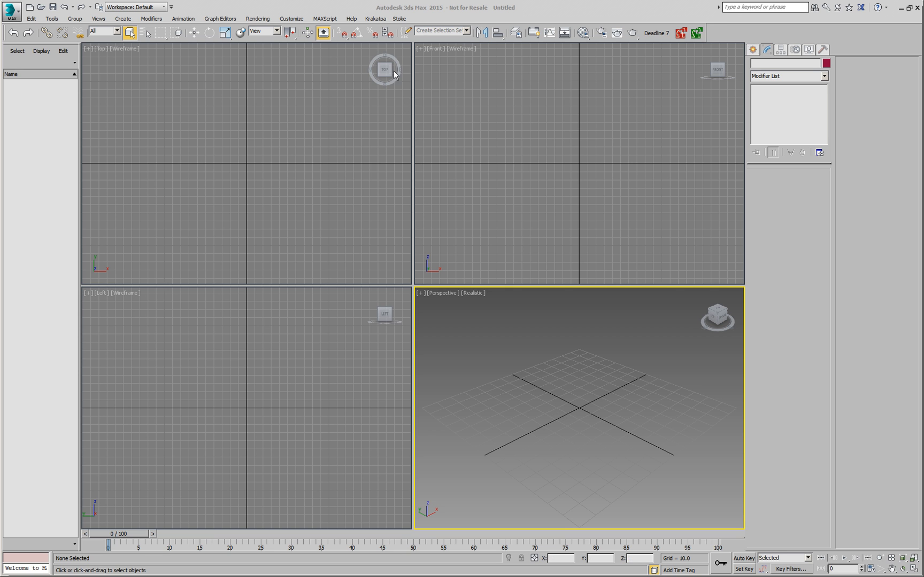
- Create a Krakatoa PRT Loader and load Serpent Mound Model LAS Data.las from the LIDAR\LAS folder on the Z: drive
left_click(375, 19)
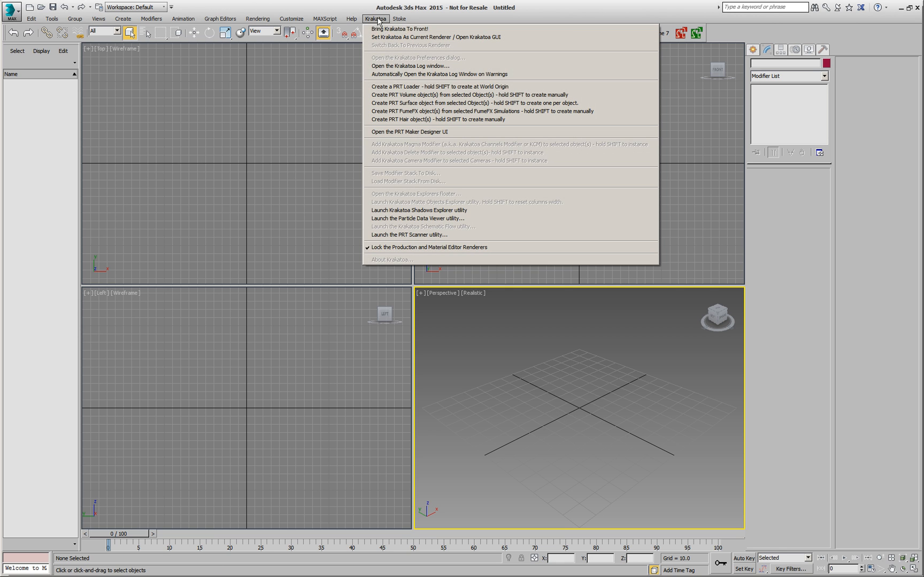
left_click(403, 87)
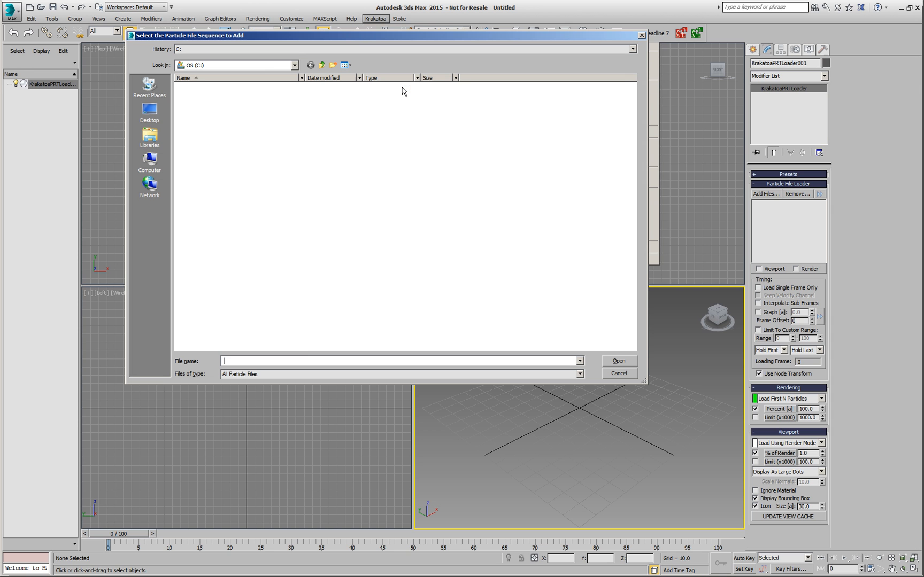
left_click(257, 68)
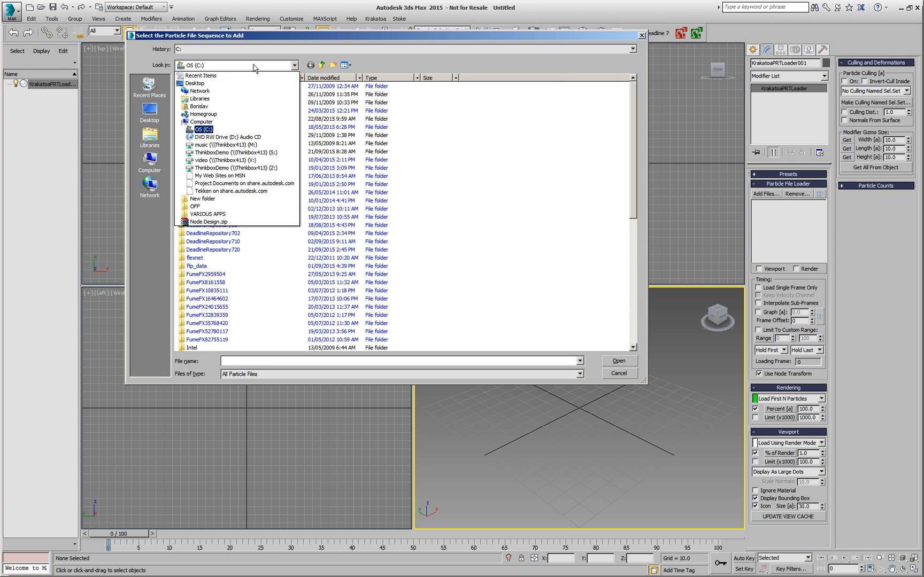
left_click(279, 168)
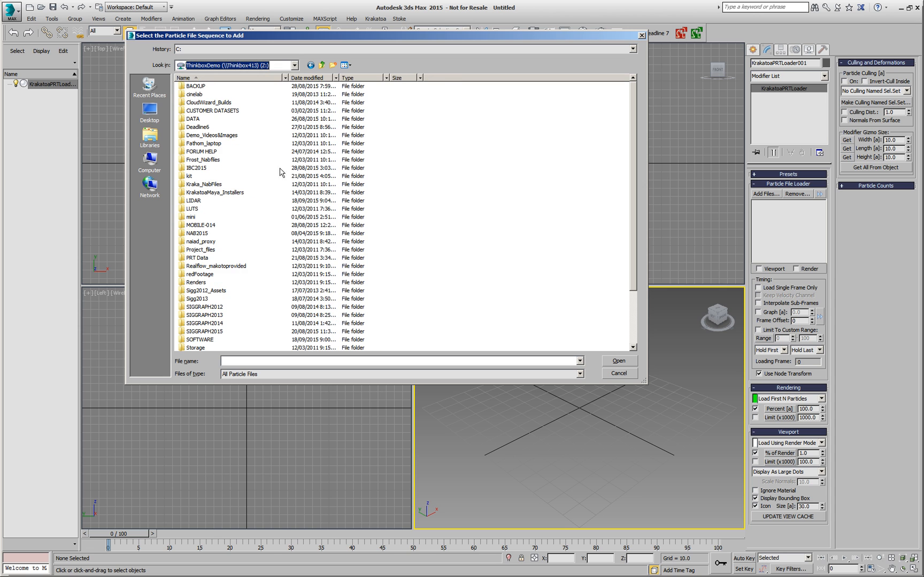
double_click(194, 202)
left_click(188, 193)
double_click(188, 193)
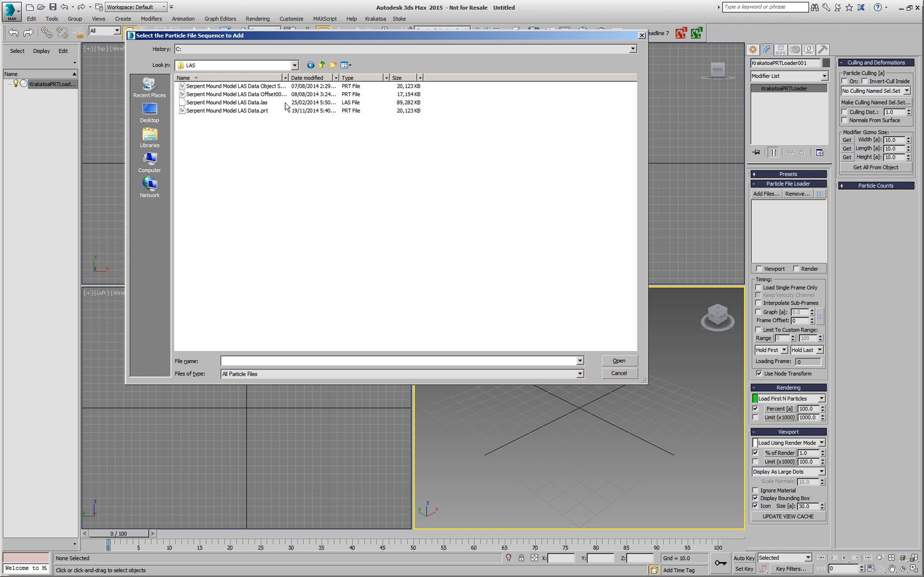
left_click(208, 103)
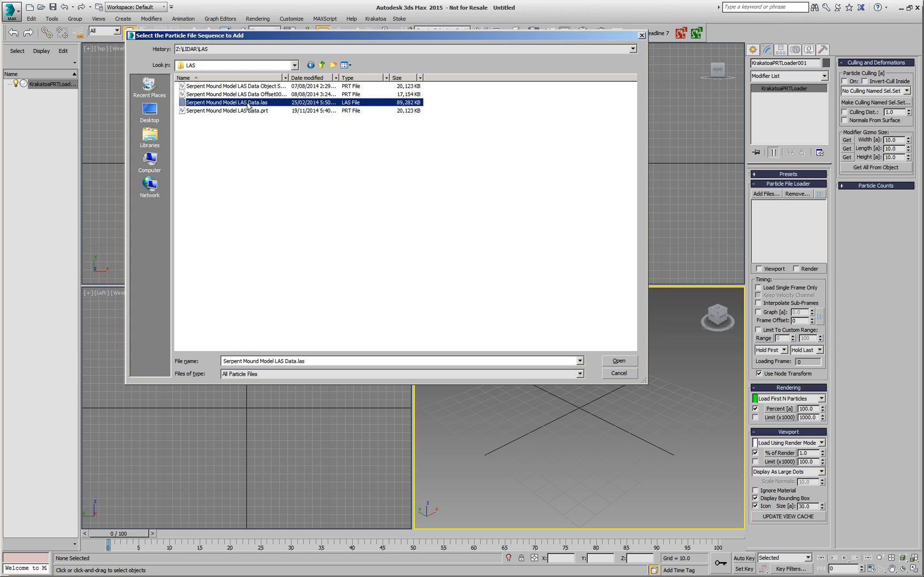
double_click(248, 103)
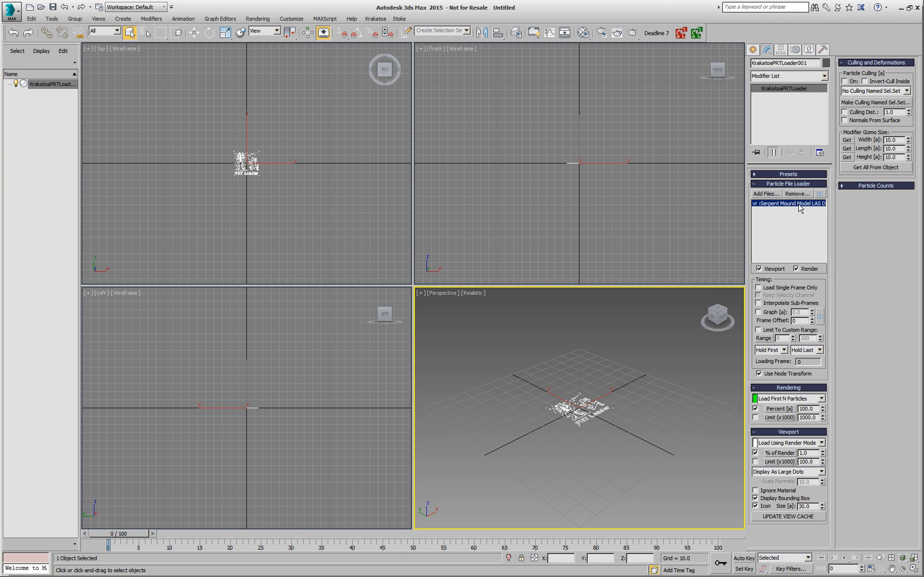
- Check the PRT Loader's particle counts and its last error message
left_click(609, 435)
scroll(609, 435, "up", 4)
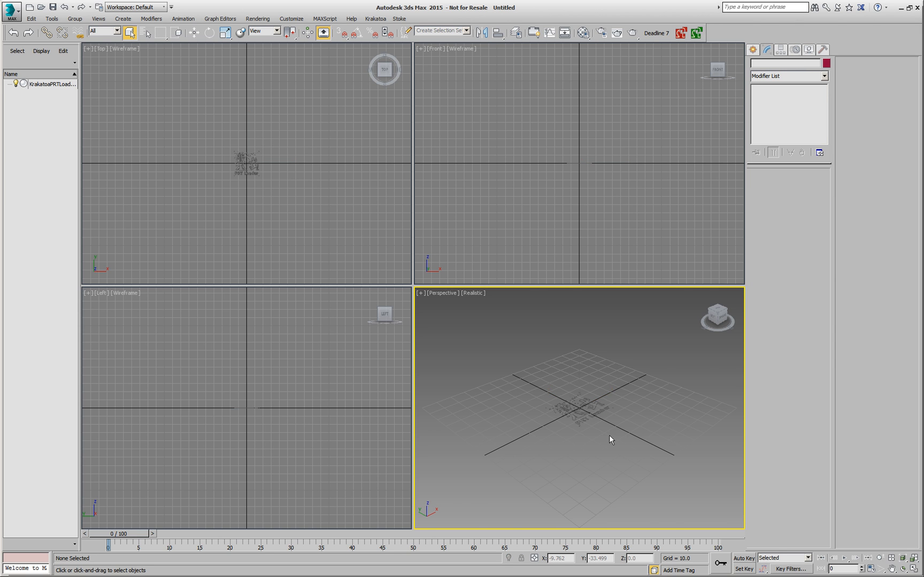
left_click(607, 426)
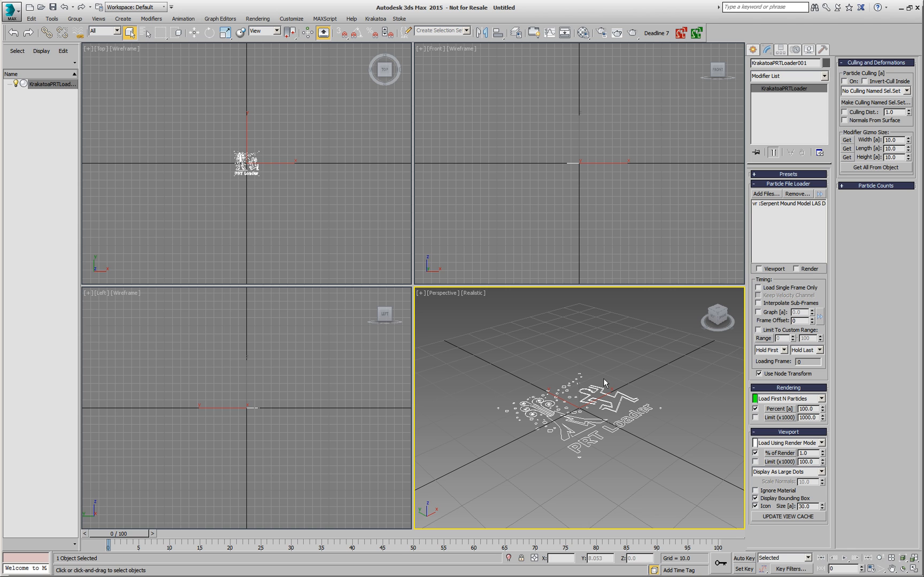
left_click(862, 187)
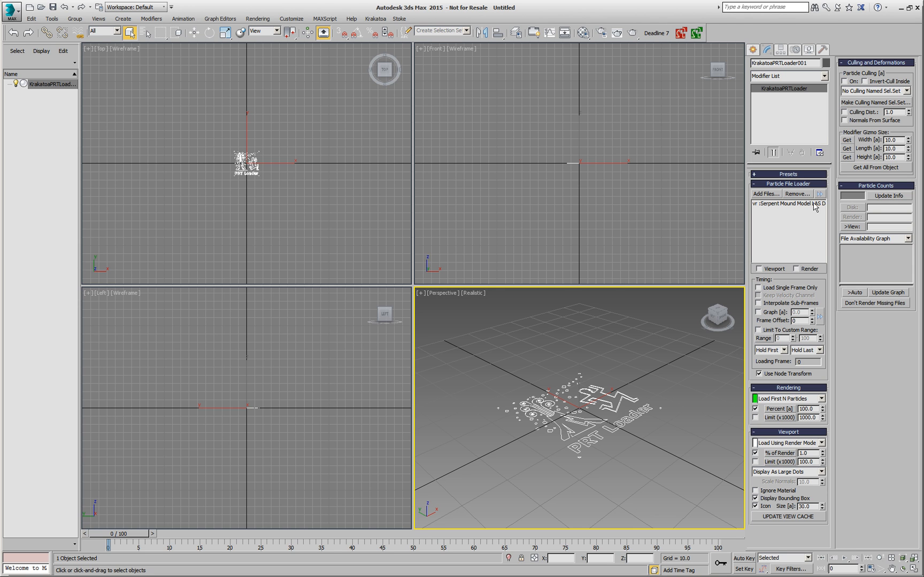
left_click(875, 196)
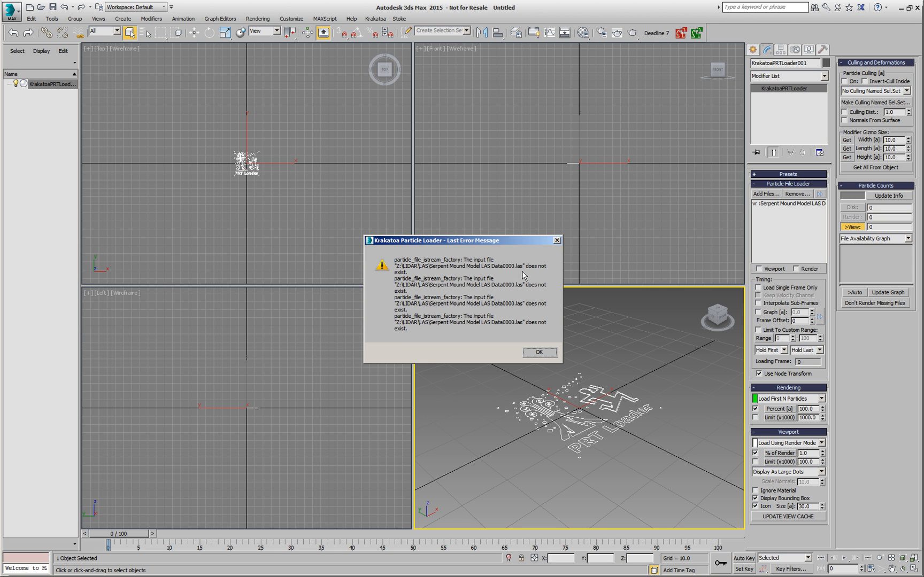
left_click(539, 353)
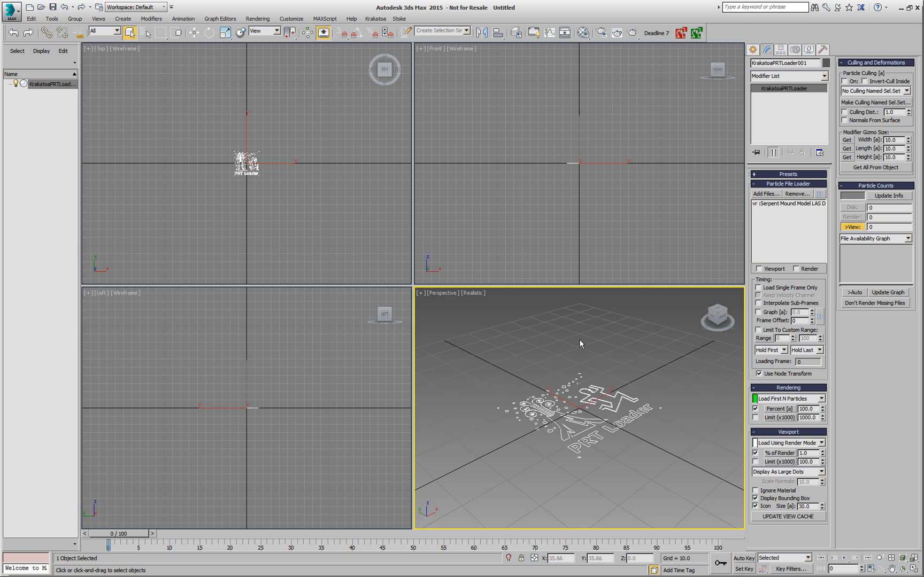
- Make the PRT Loader load a single frame only, hide its icon and frame the point cloud in the Perspective view
left_click(801, 289)
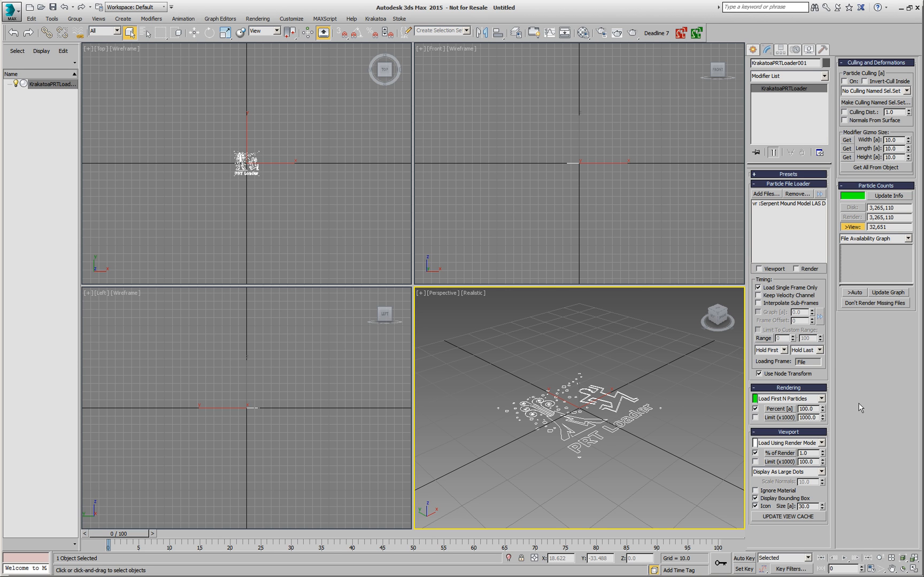
key("z")
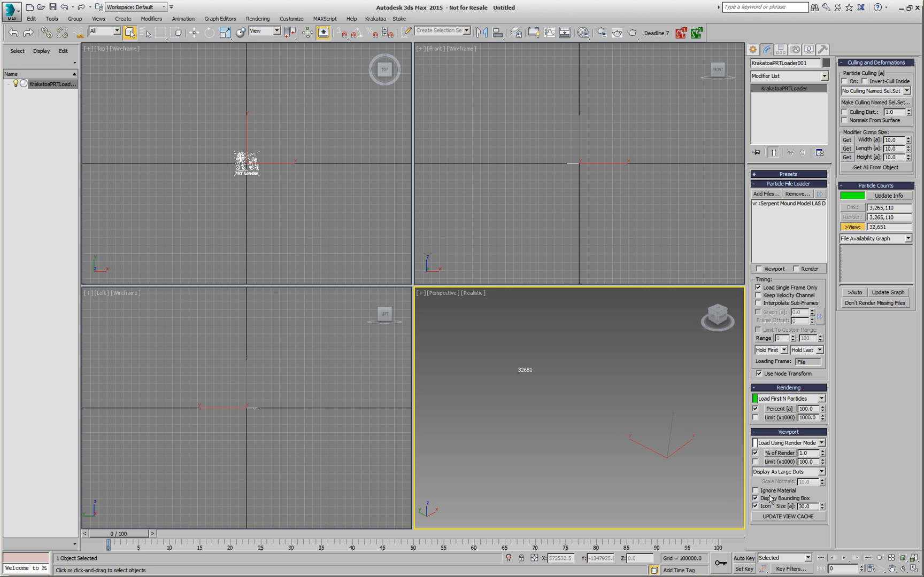
left_click(755, 506)
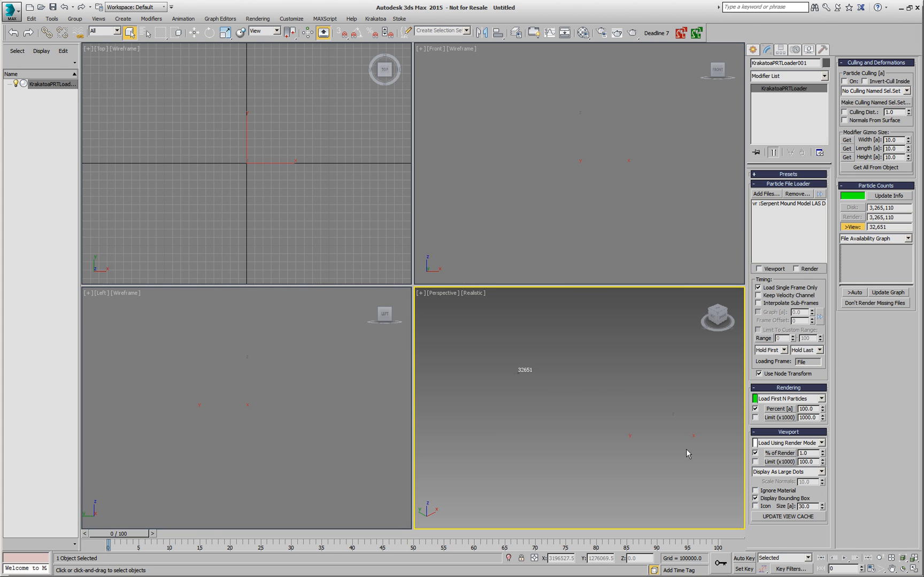
key("z")
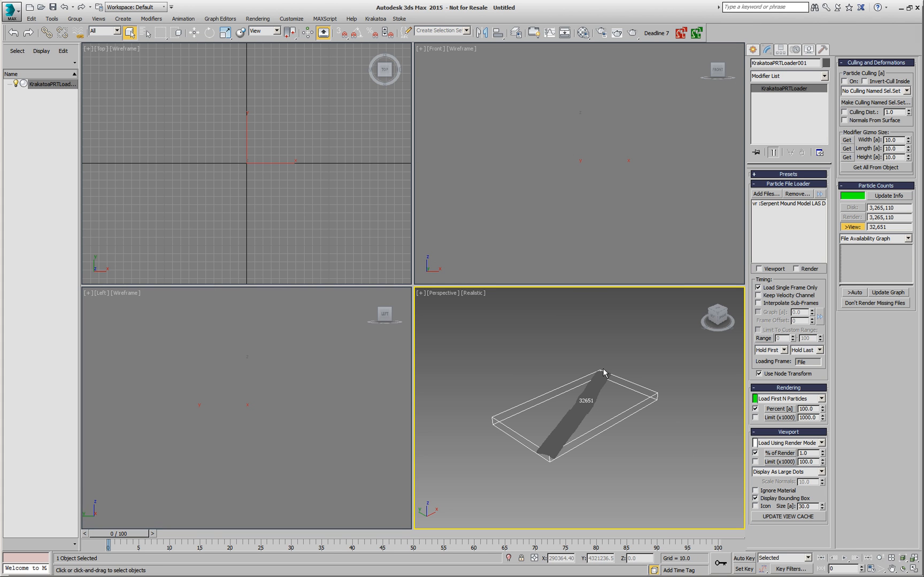
- Set the loader's viewport display to 100% of the render particles and maximize the Perspective viewport
left_click(794, 454)
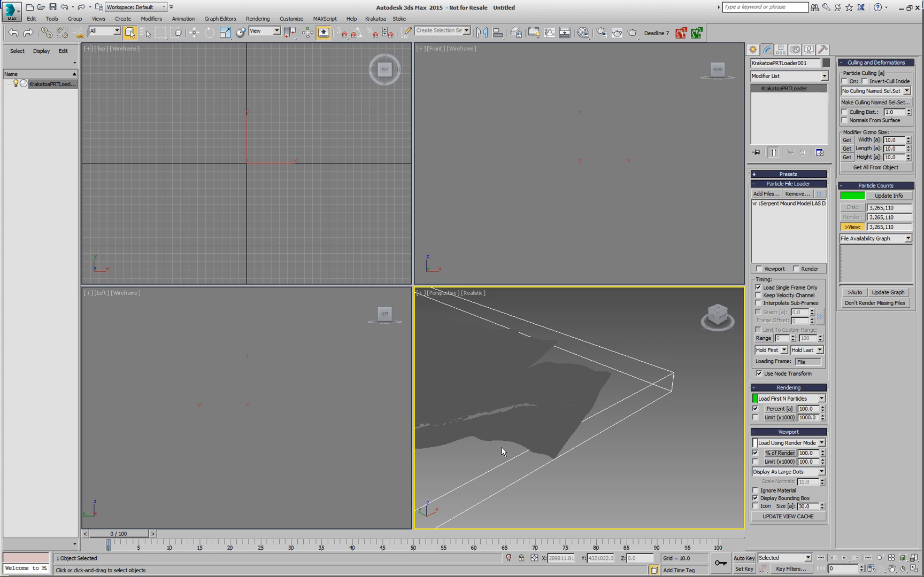
scroll(619, 427, "up", 5)
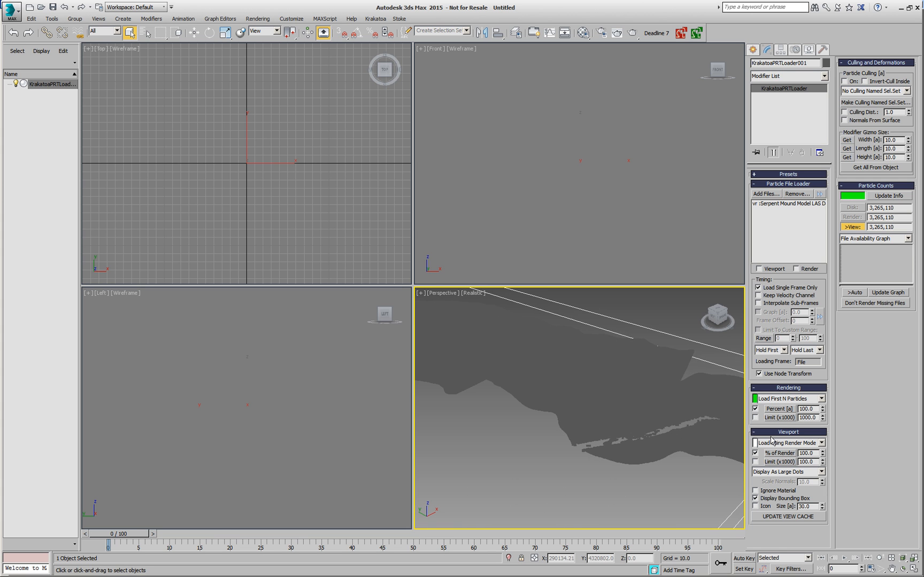
key("alt+w")
middle_click_drag(443, 323, 599, 431)
scroll(599, 432, "down", 5)
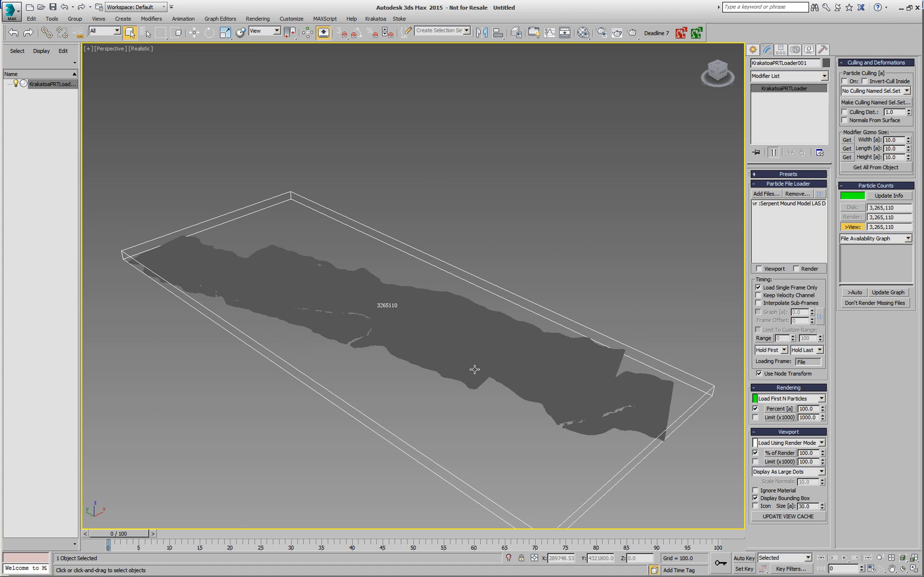
scroll(536, 314, "up", 2)
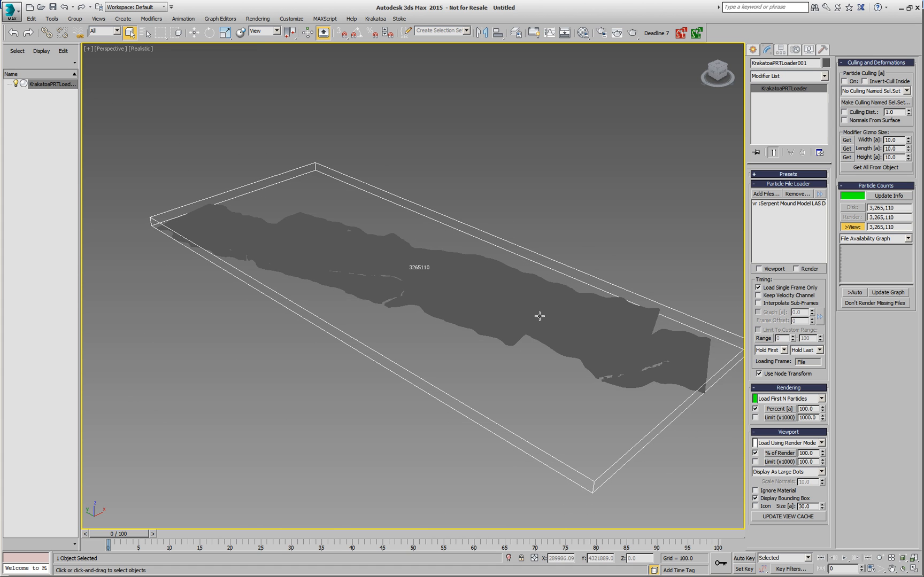
- Examine the channels available in the LAS file with the File Sequence Manager
right_click(821, 200)
left_click(821, 200)
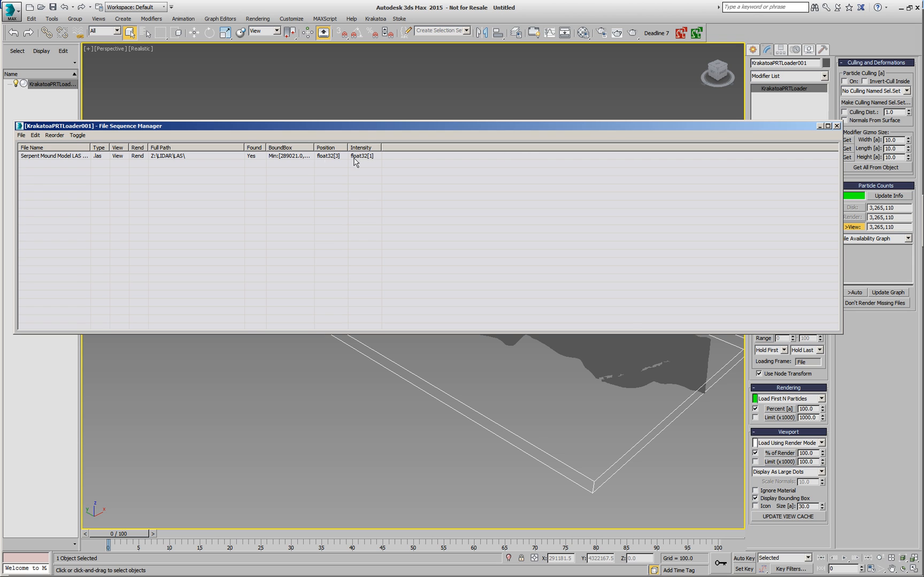
left_click(837, 125)
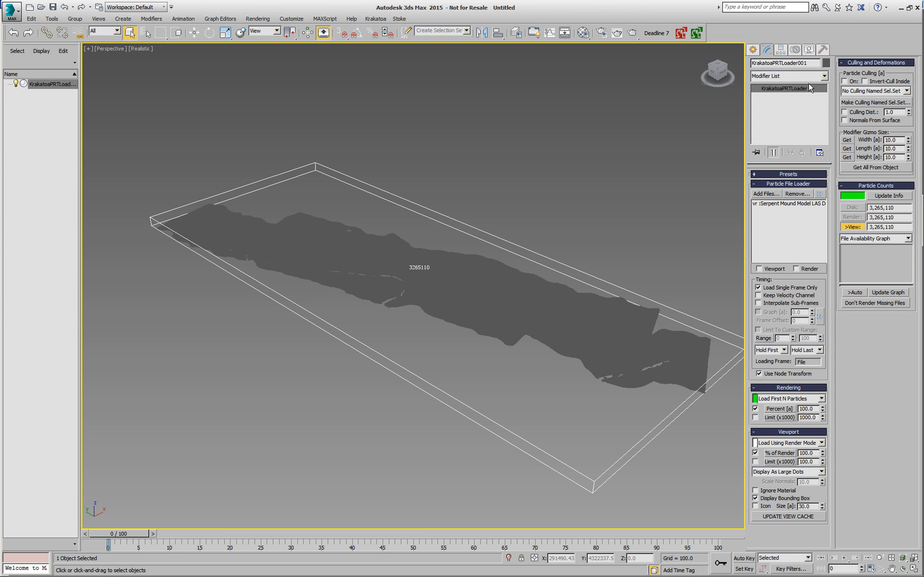
- Add a Krakatoa Magma modifier to the PRT Loader and open its Magma editor
left_click(375, 18)
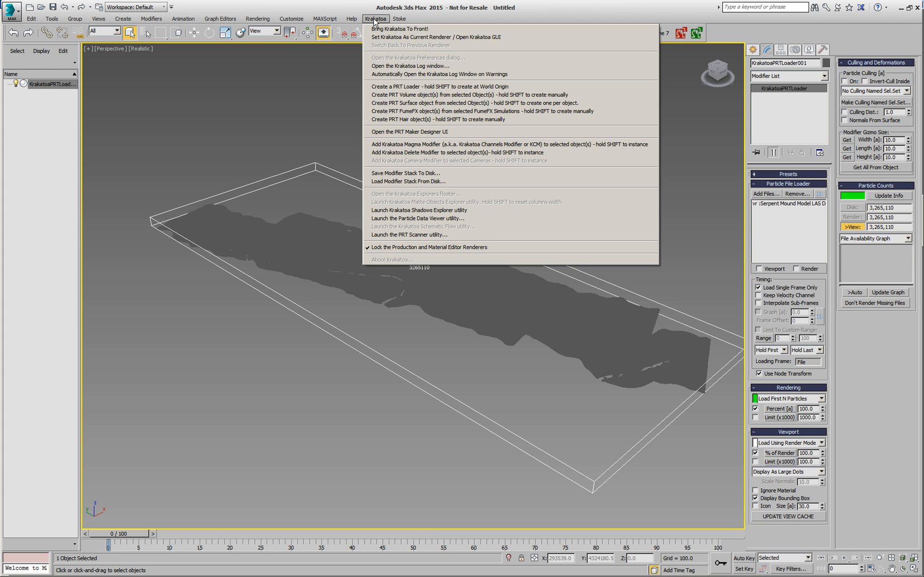
left_click(421, 145)
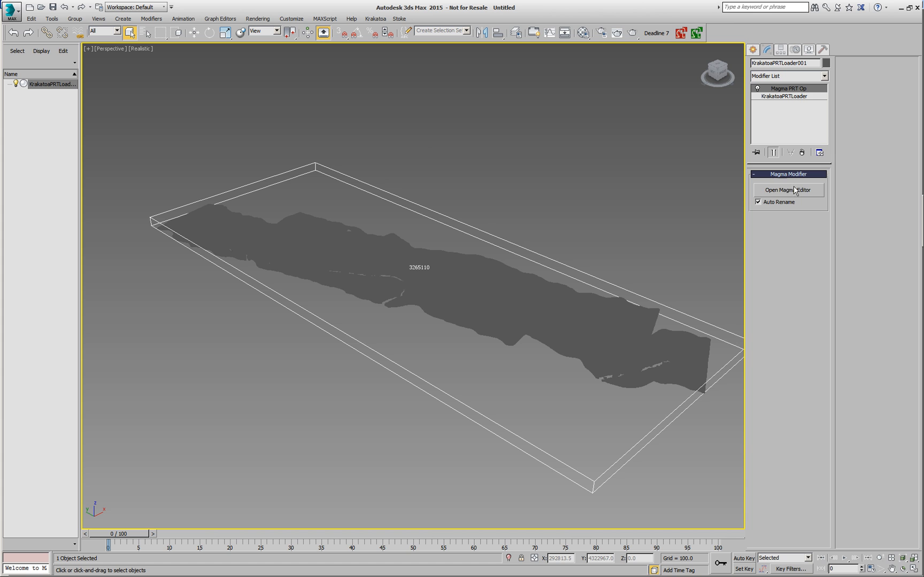
left_click(794, 191)
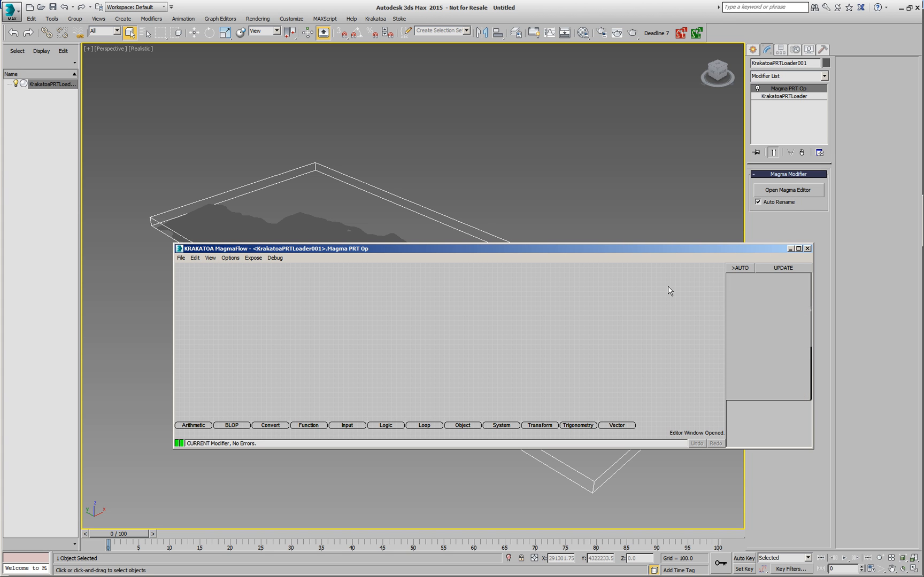
- Create a Color output node and connect a Position InputChannel node to it
key("ctrl+o")
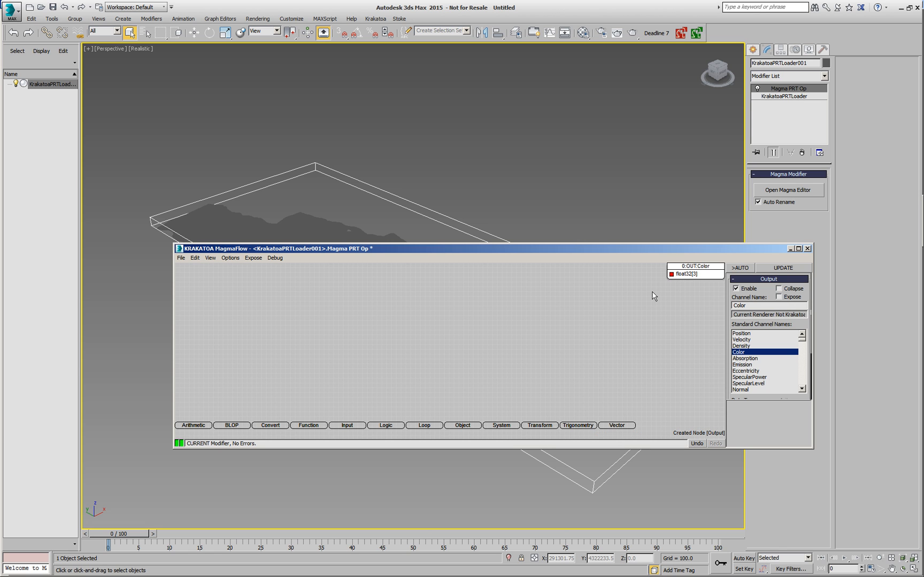
key("ctrl+i")
mouse_move(653, 296)
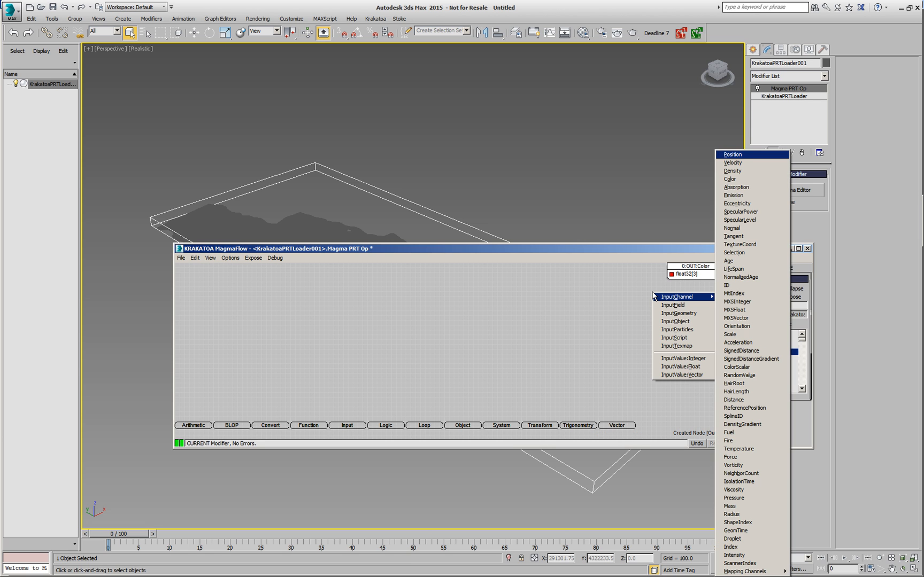
key("Return")
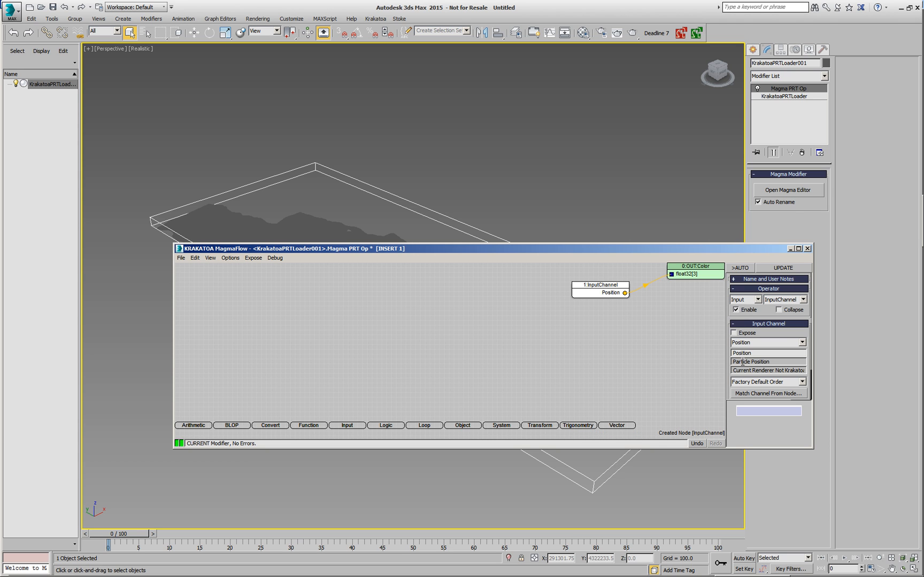
- Change the InputChannel node's channel name to Intensity
left_click_drag(760, 353, 711, 349)
type("Intensity")
key("Return")
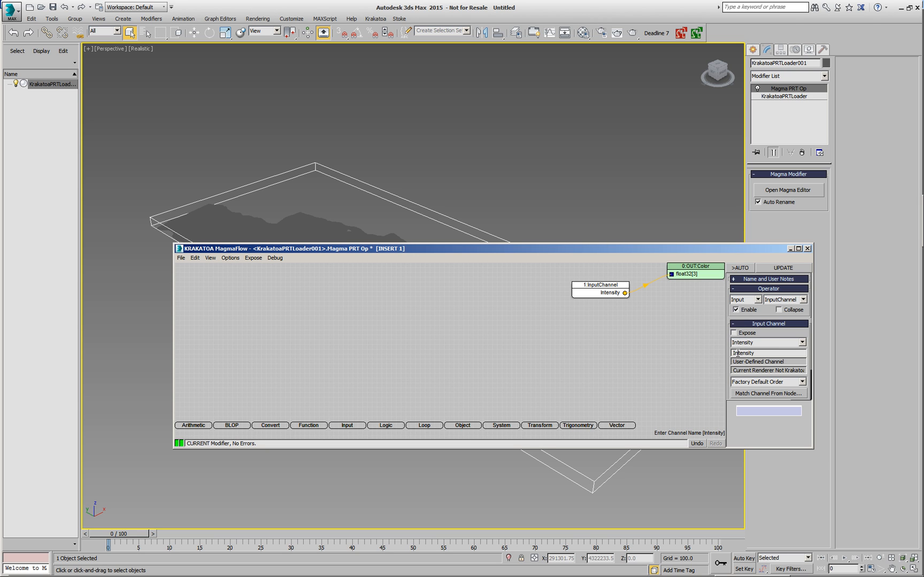
left_click(765, 343)
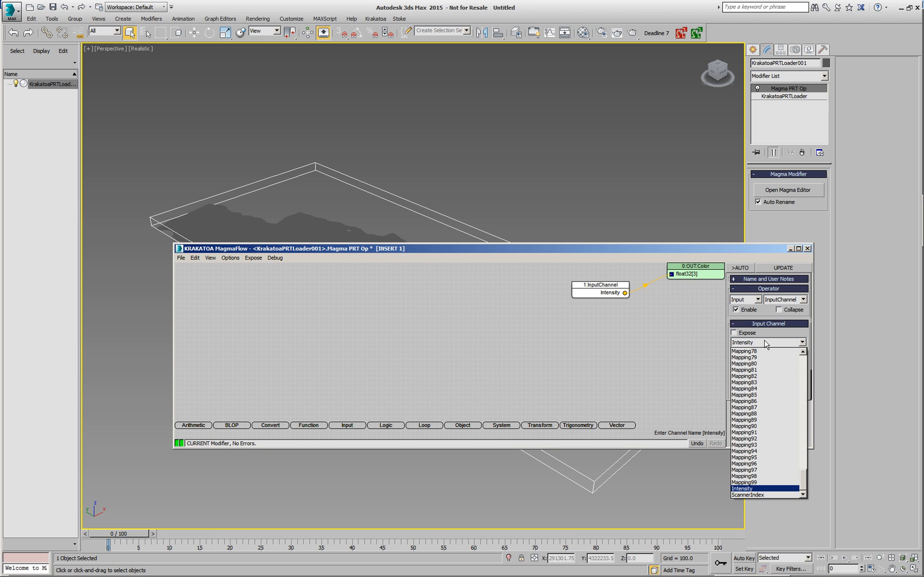
left_click(765, 343)
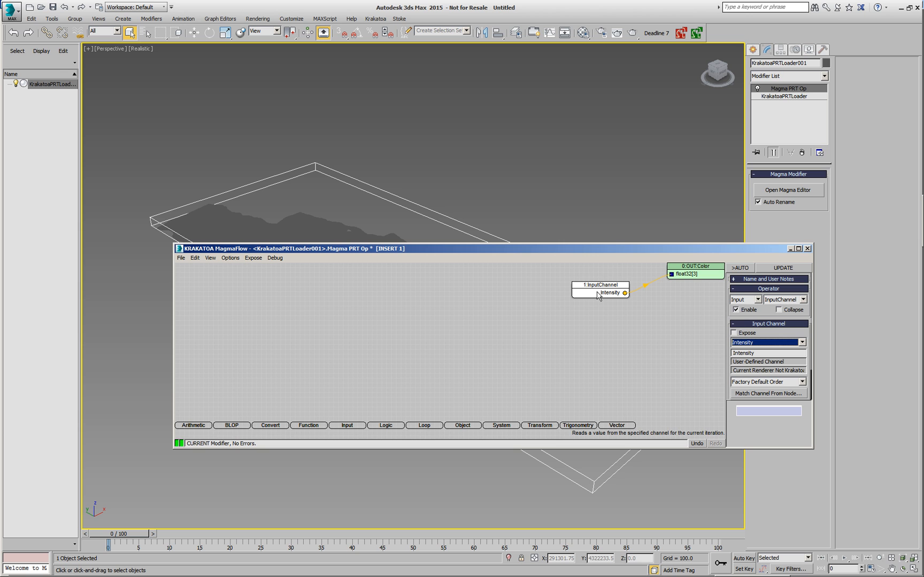
- Move the Intensity node away from the Color output and insert a ToVector node into the connection between them
left_click_drag(592, 294, 494, 300)
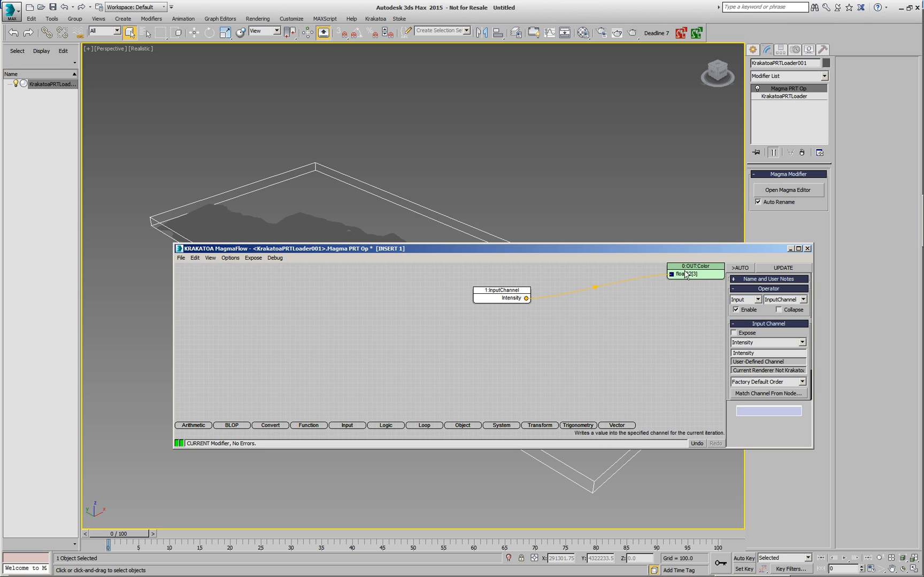
left_click(599, 290)
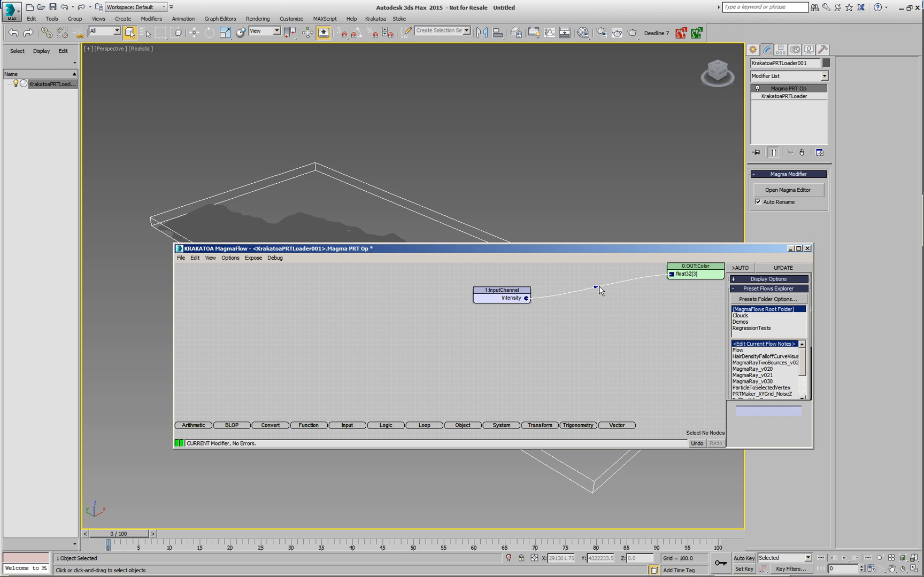
right_click(599, 291)
left_click(601, 292)
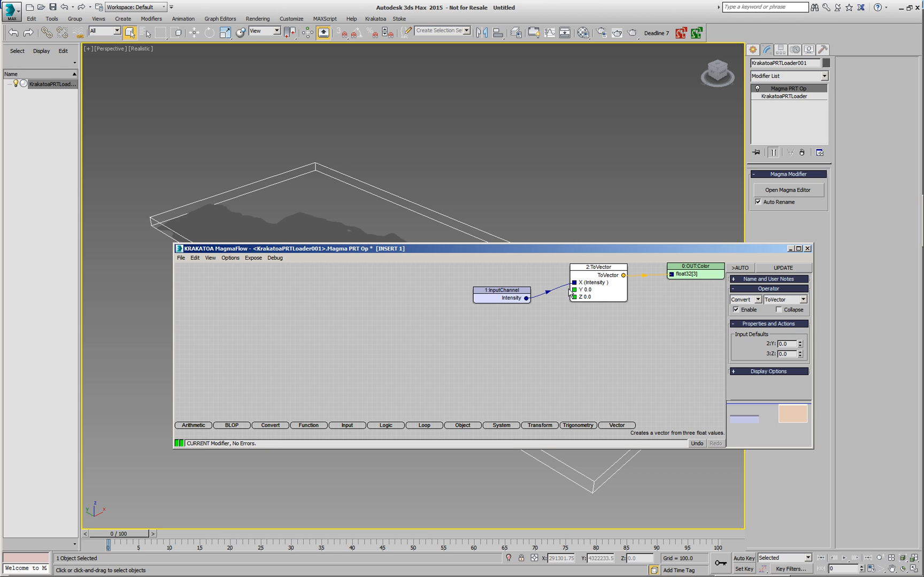
- Connect the Intensity node to the ToVector node's Y and Z inputs as well, and update the Magma flow
left_click(506, 296, "ctrl")
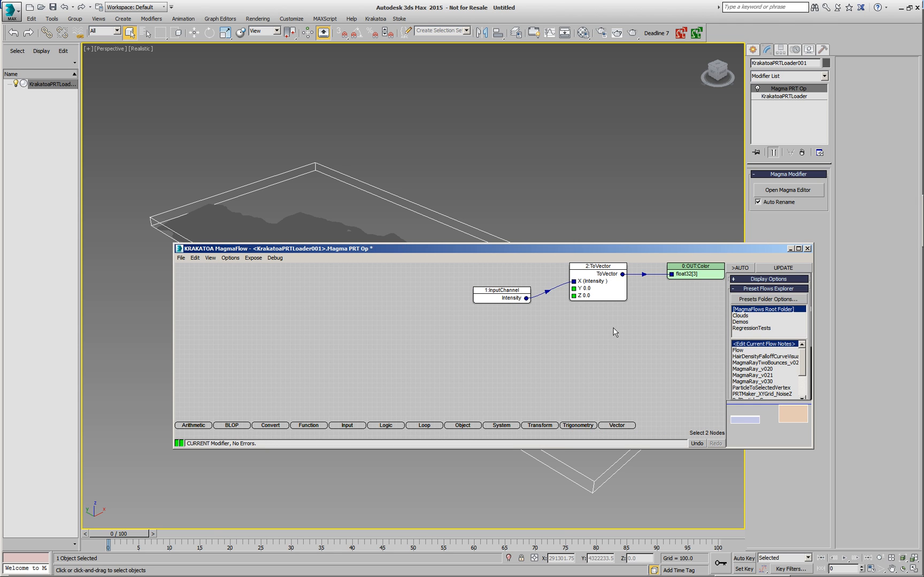
key("2")
key("3")
left_click(774, 270)
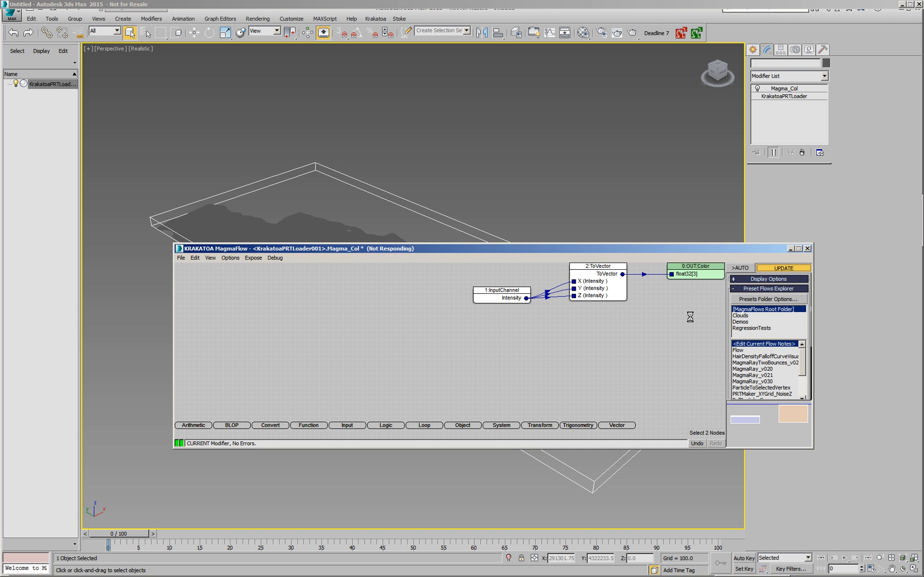
left_click_drag(632, 252, 654, 328)
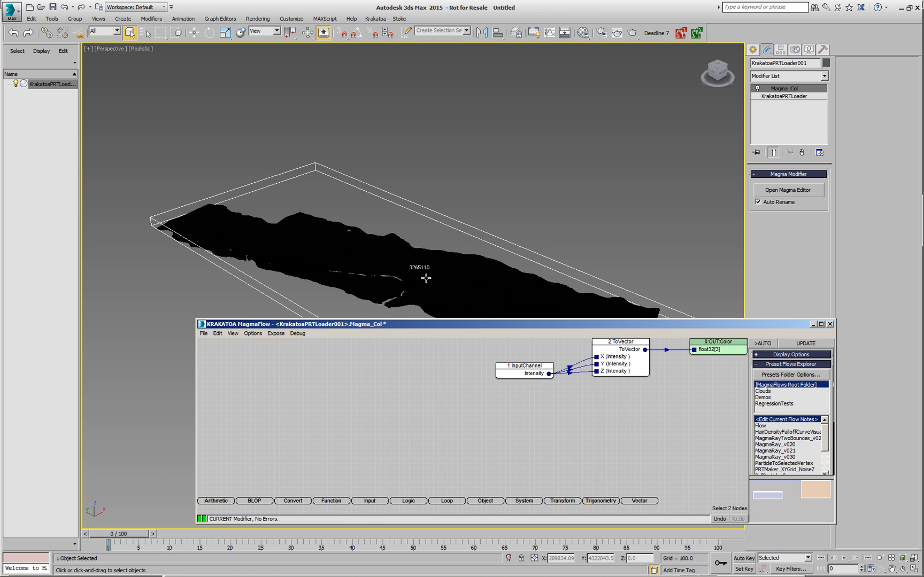
- Examine the Intensity and Color channel values of the particles in the Particle Data Viewer
left_click(375, 19)
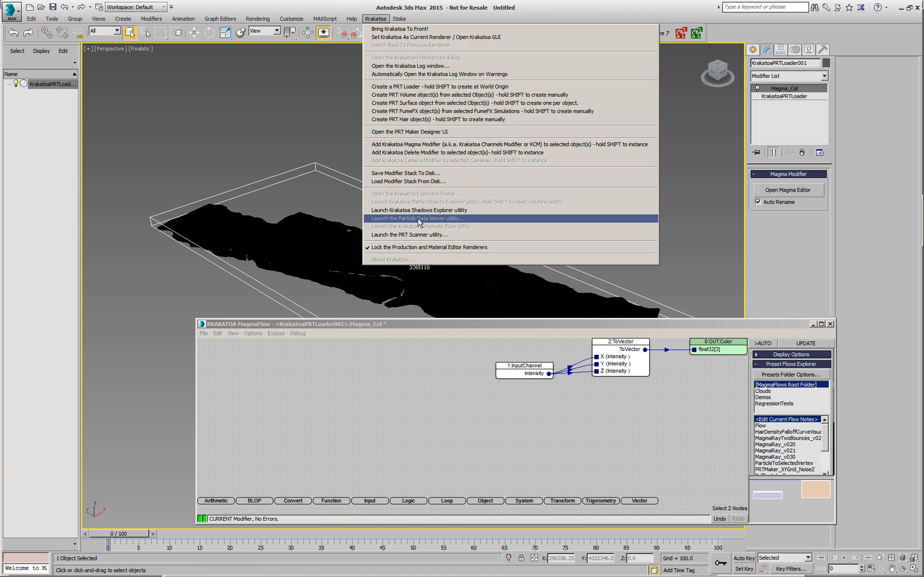
left_click(392, 219)
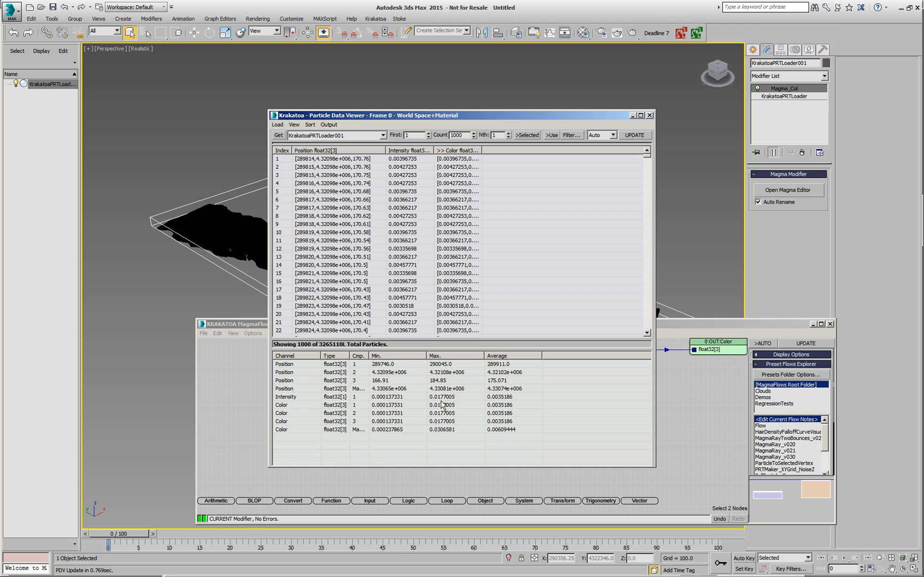
left_click(649, 115)
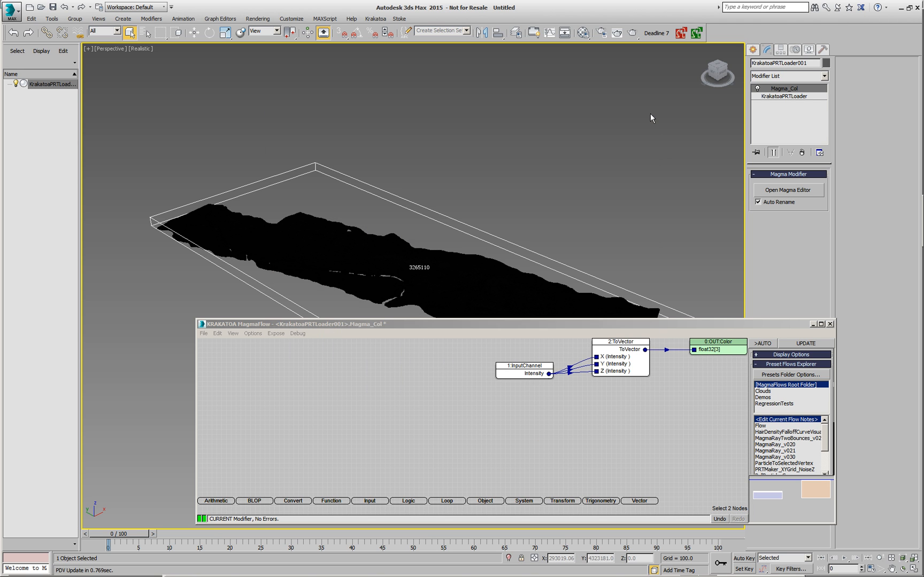
- Insert a Multiply node with a right value of 100 between ToVector and the Color output, and update the flow
left_click(657, 384)
key("asterisk")
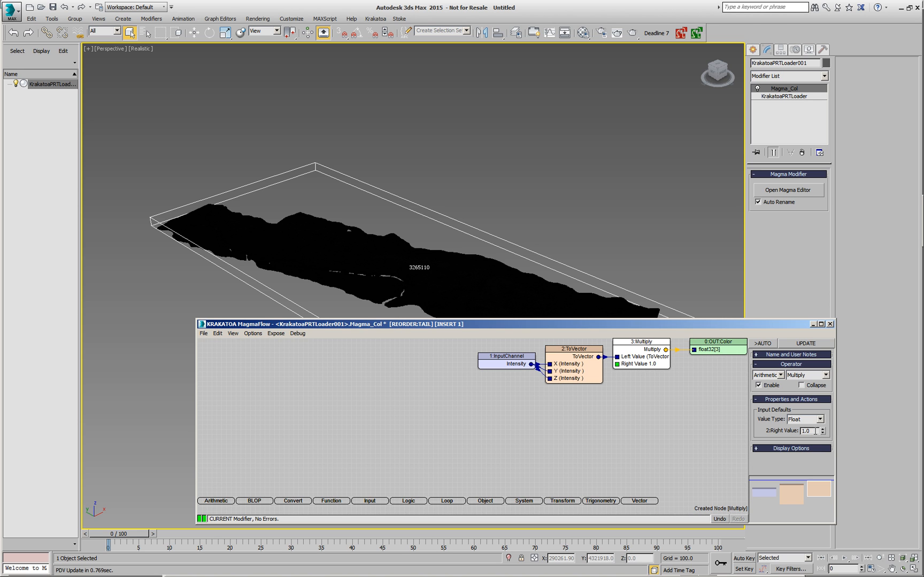
type("1")
key("Return")
left_click(793, 344)
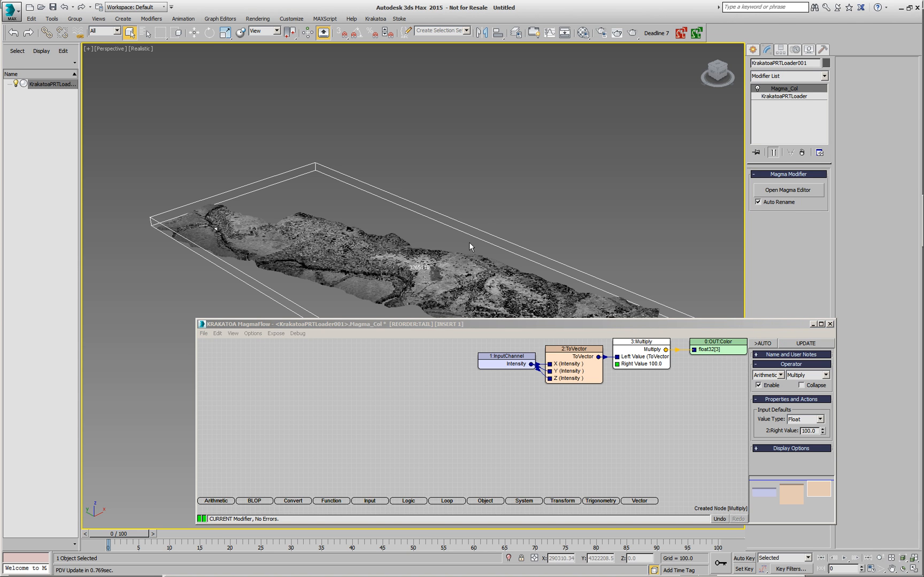
left_click(831, 324)
- Examine the intensity-coloured terrain point cloud up close from several angles
middle_click_drag(414, 291, 392, 301, "alt")
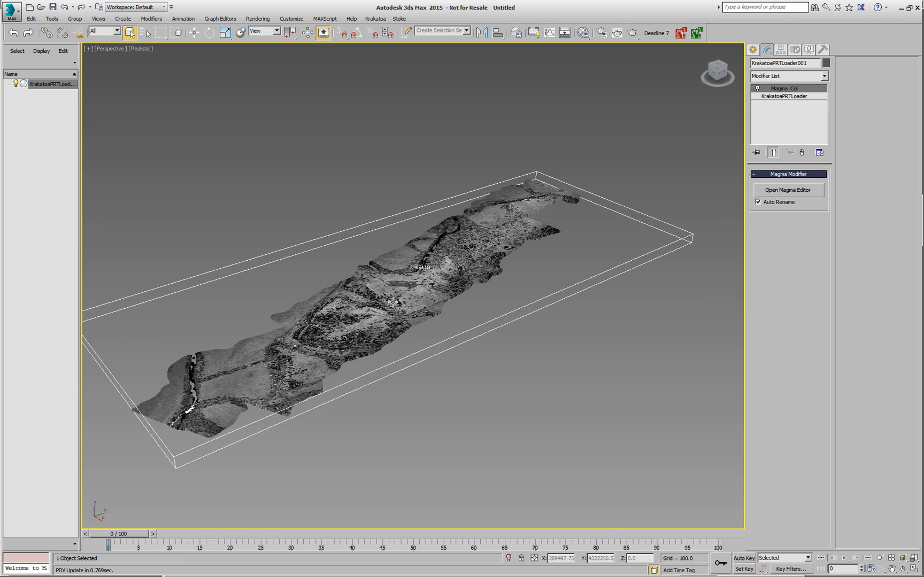
key("alt")
left_click(477, 293)
scroll(444, 281, "up", 10)
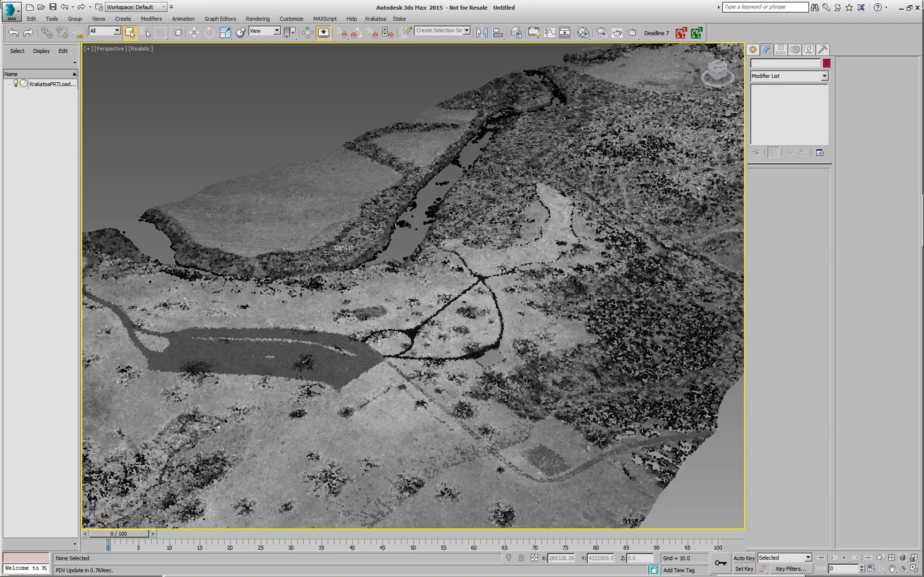
middle_click_drag(543, 294, 489, 319, "alt")
middle_click_drag(577, 301, 346, 384)
middle_click_drag(520, 385, 526, 360, "alt")
- Set the terrain PRT Loader's viewport display mode to Display As Small Dots
left_click(693, 276)
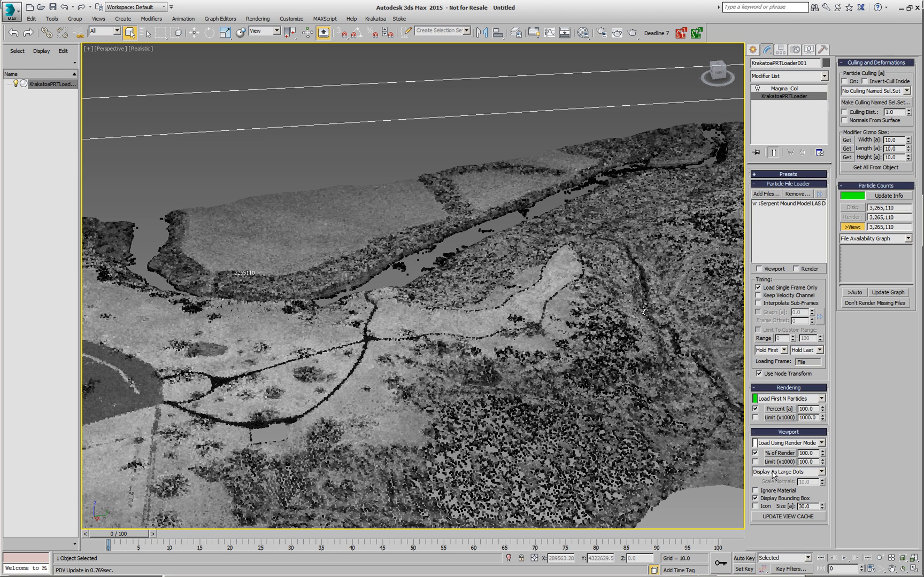
left_click(781, 474)
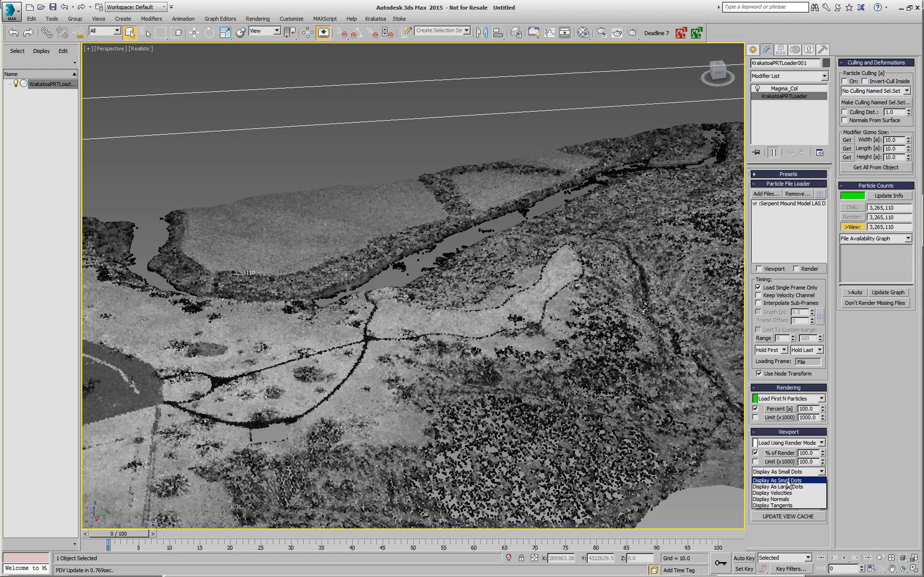
left_click(772, 499)
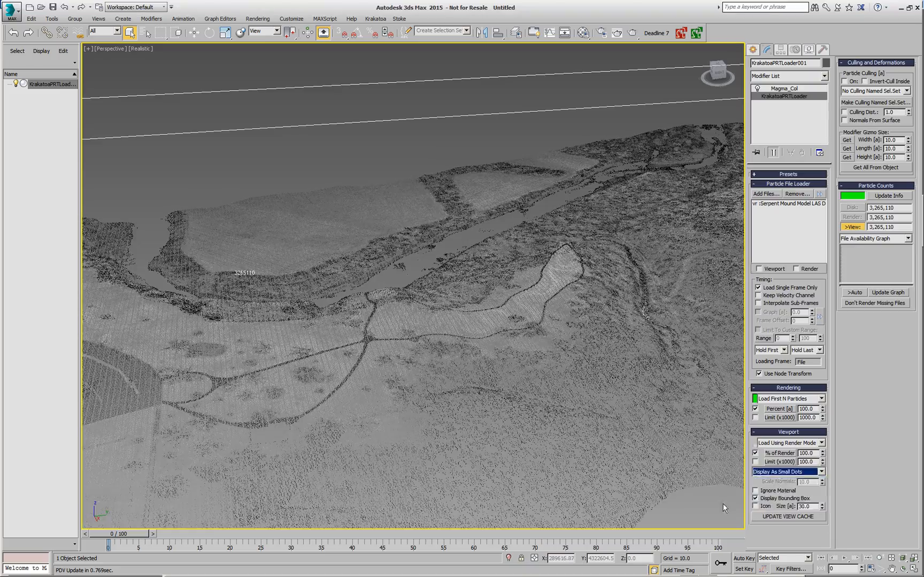
mouse_move(576, 430)
middle_mouse_down("alt")
mouse_move(576, 412)
mouse_move(577, 439)
mouse_move(565, 434)
mouse_move(582, 436)
middle_mouse_up("alt")
mouse_move(497, 383)
middle_mouse_down("alt")
mouse_move(500, 362)
mouse_move(492, 372)
middle_mouse_up("alt")
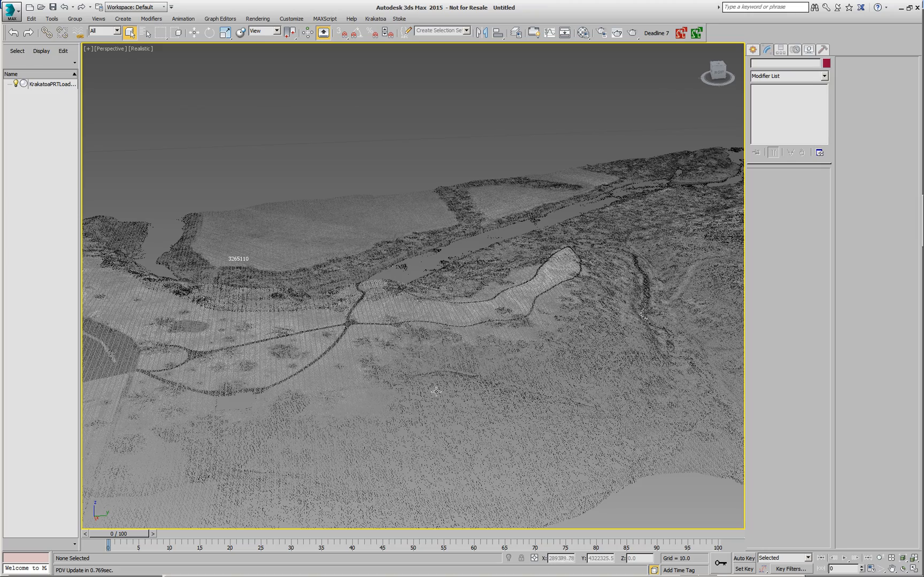
middle_click_drag(436, 367, 458, 361, "alt")
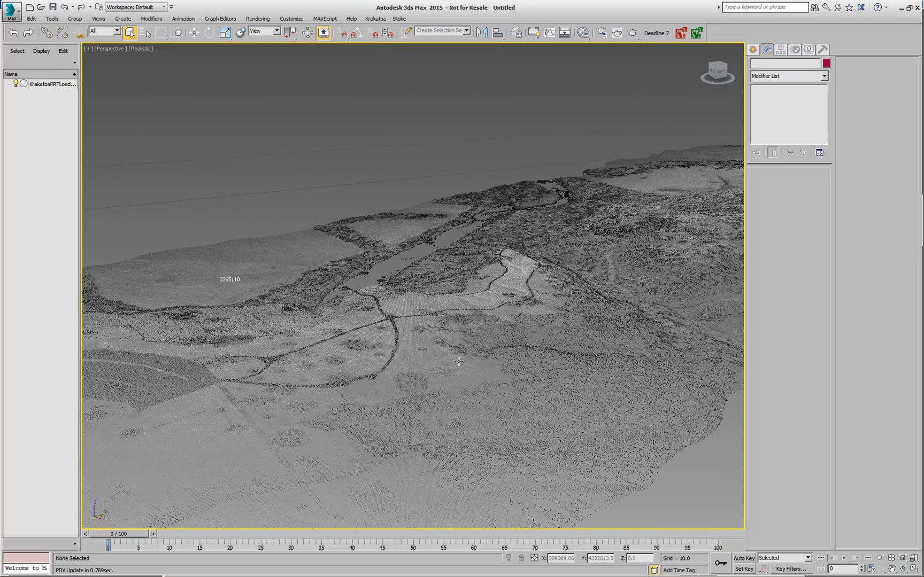
- Delete the terrain PRT Loader and show the home grid with angle snap turned on
left_click(458, 361)
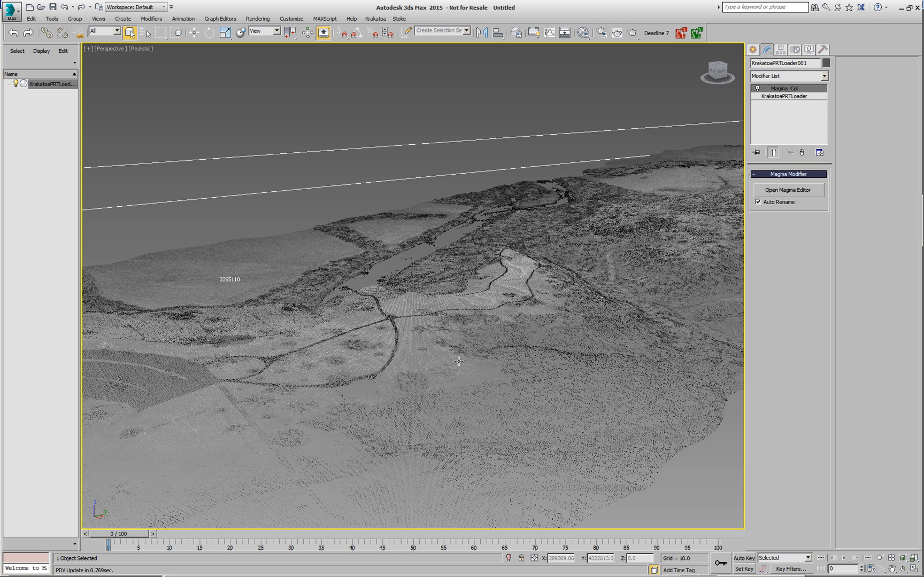
key("Delete")
key("a")
key("g")
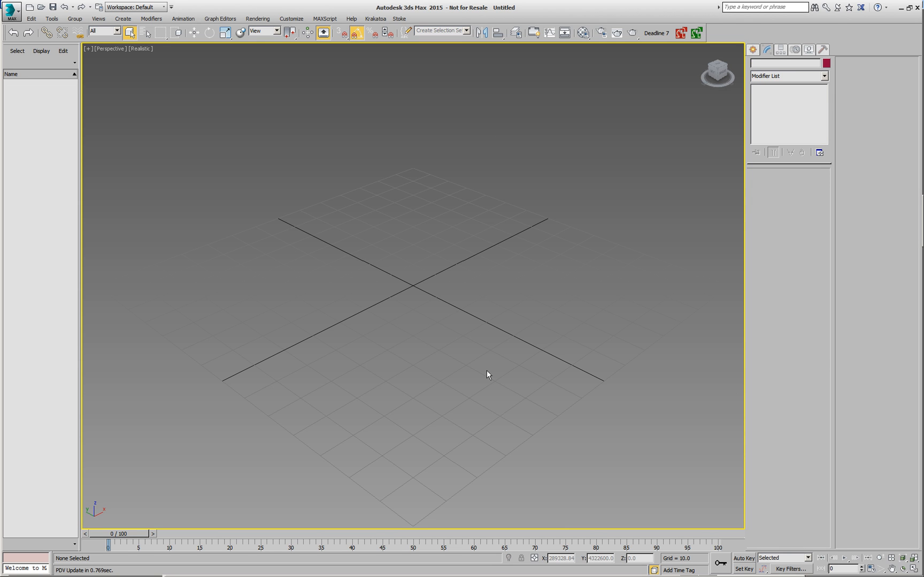
- Create a new PRT Loader and load GU_SAE_87.csv from the GU_SAE folder under LIDAR on the Z: drive
left_click(376, 19)
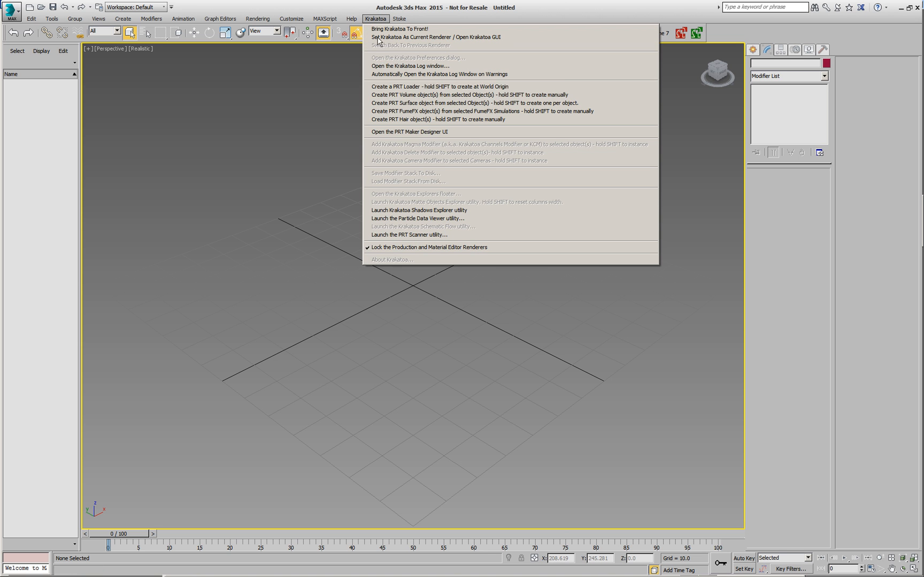
left_click(401, 87)
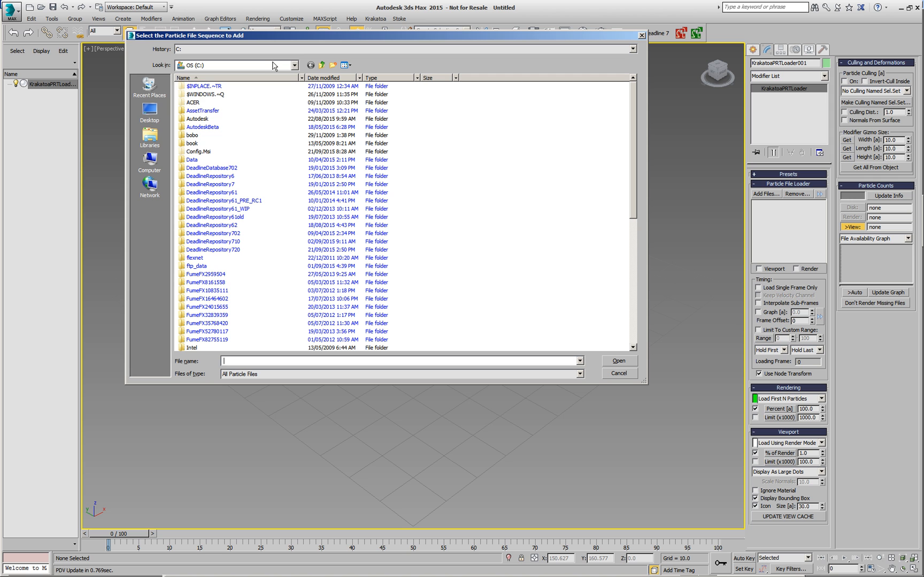
left_click(262, 65)
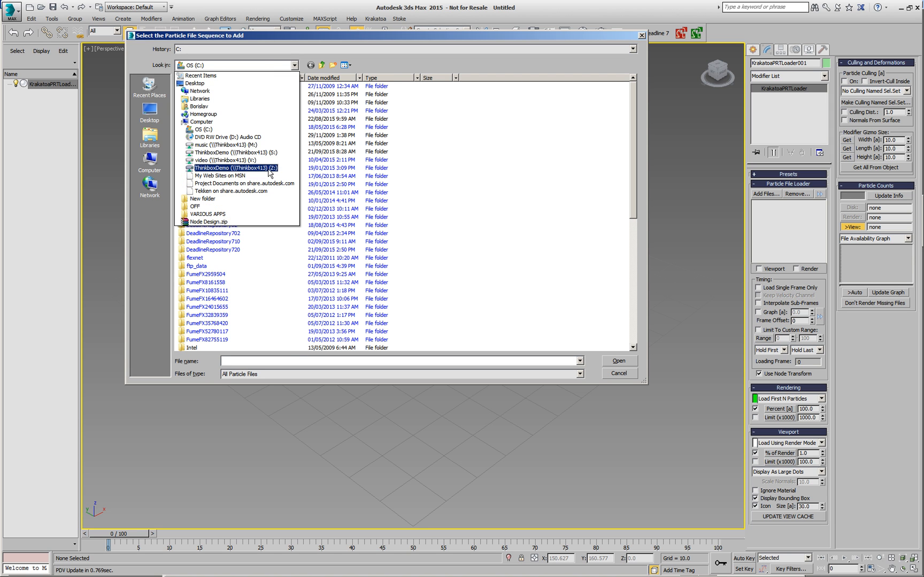
left_click(270, 168)
double_click(287, 201)
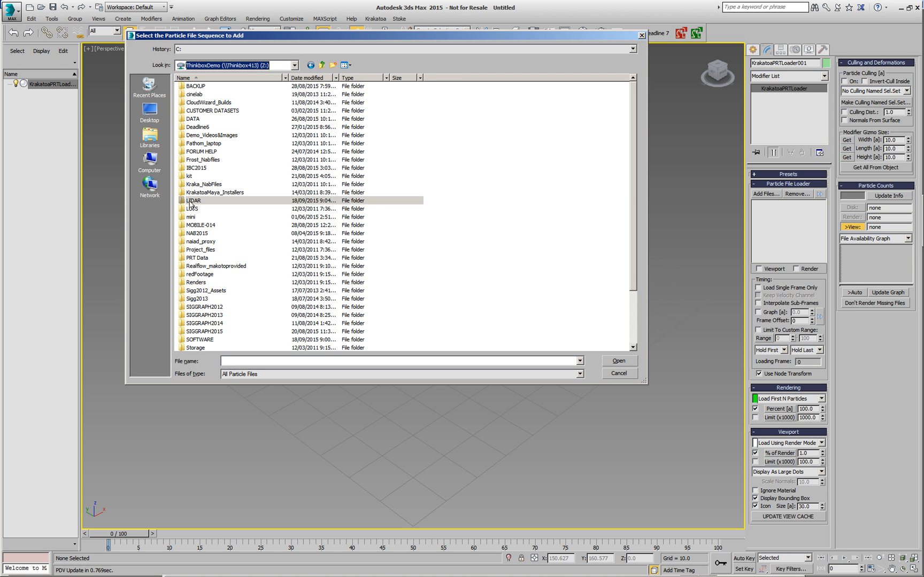
double_click(206, 176)
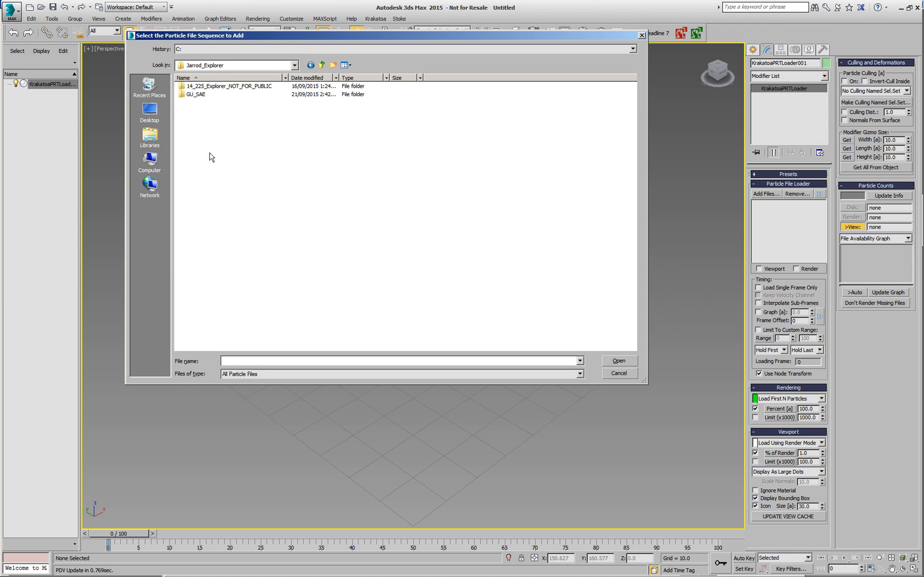
double_click(196, 95)
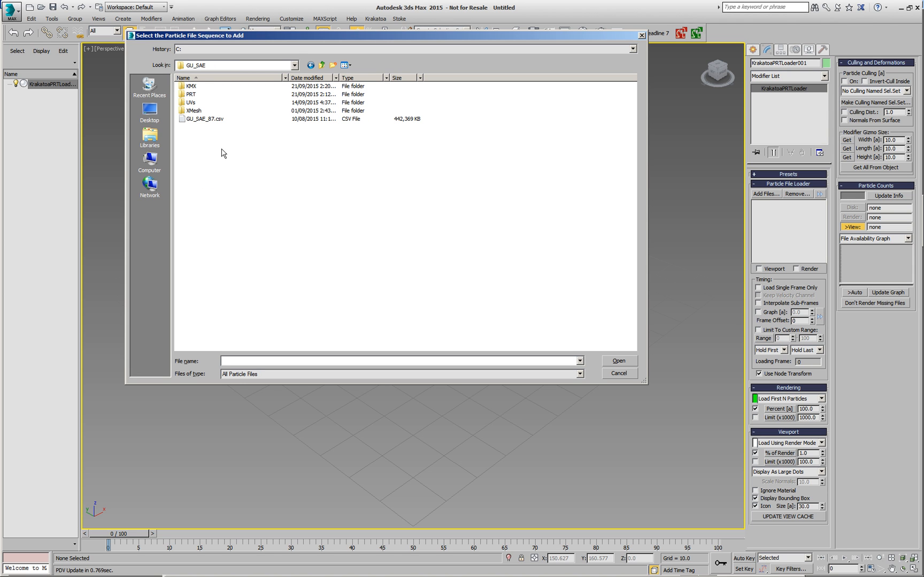
left_click(214, 121)
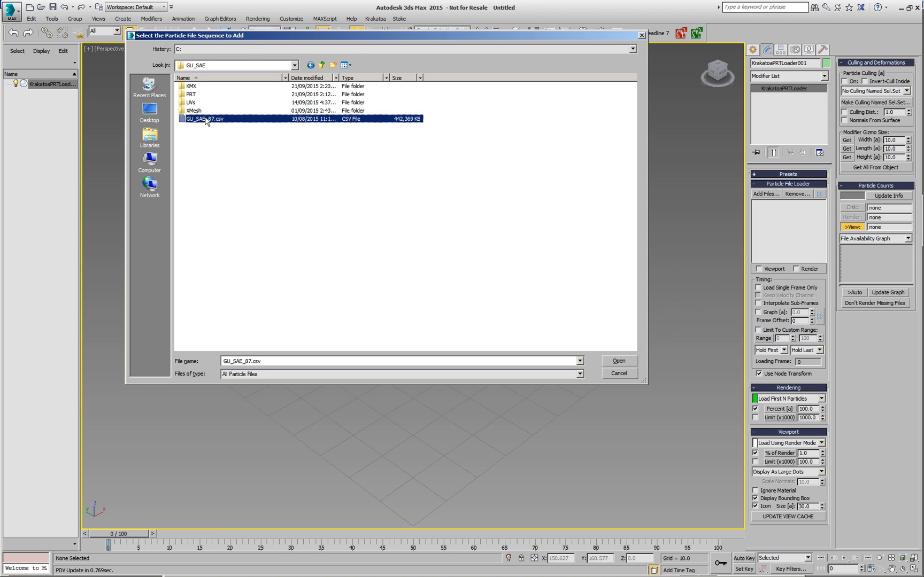
double_click(206, 120)
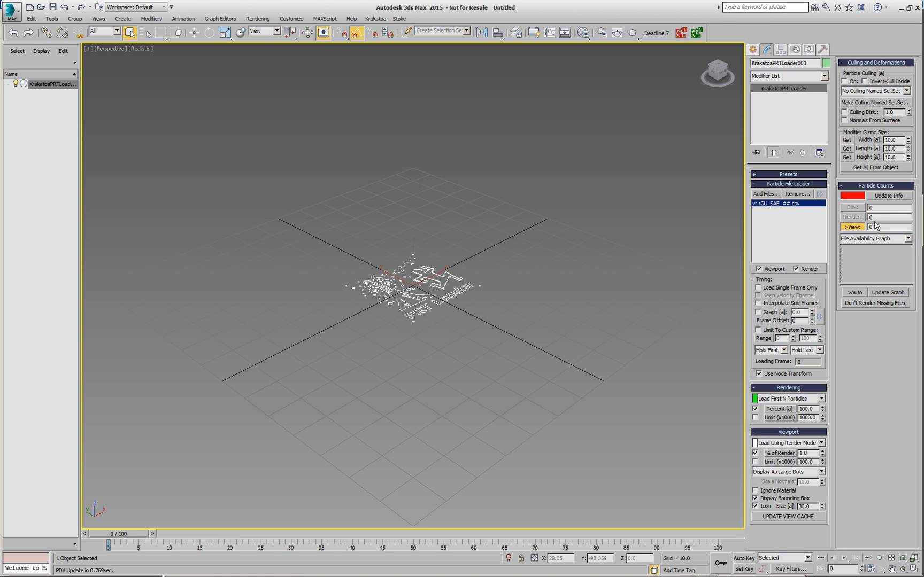
- Set the PRT Loader to load the CSV file as a single frame only
left_click(758, 288)
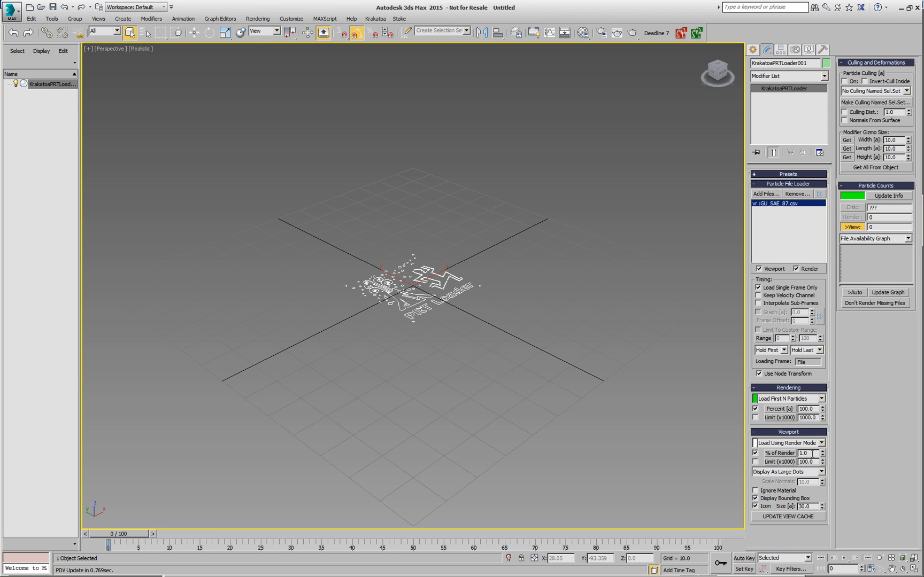
left_click_drag(810, 453, 797, 458)
left_click(812, 453)
left_click(643, 410)
key("z")
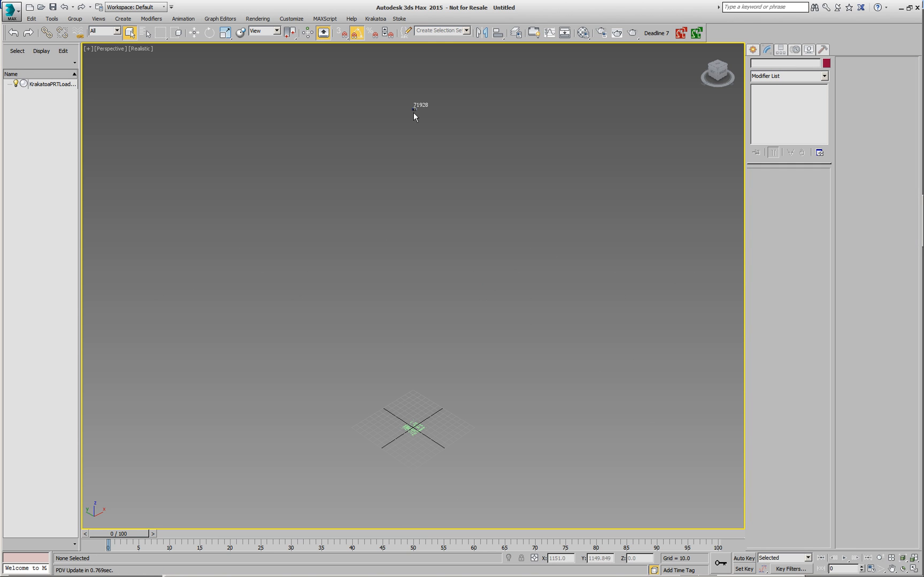
- Hide the PRT Loader's icon so that only the car point cloud is framed in the viewport
left_click(414, 429)
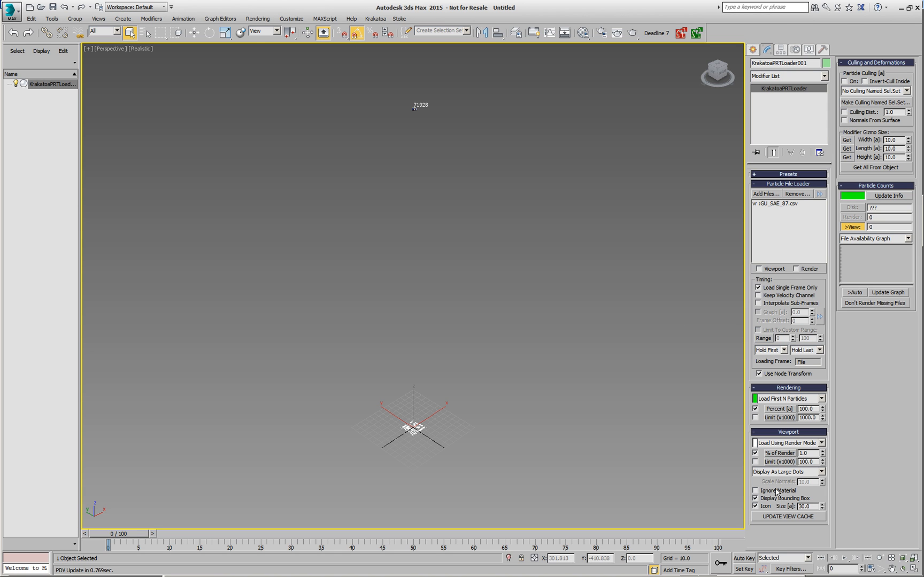
left_click(755, 506)
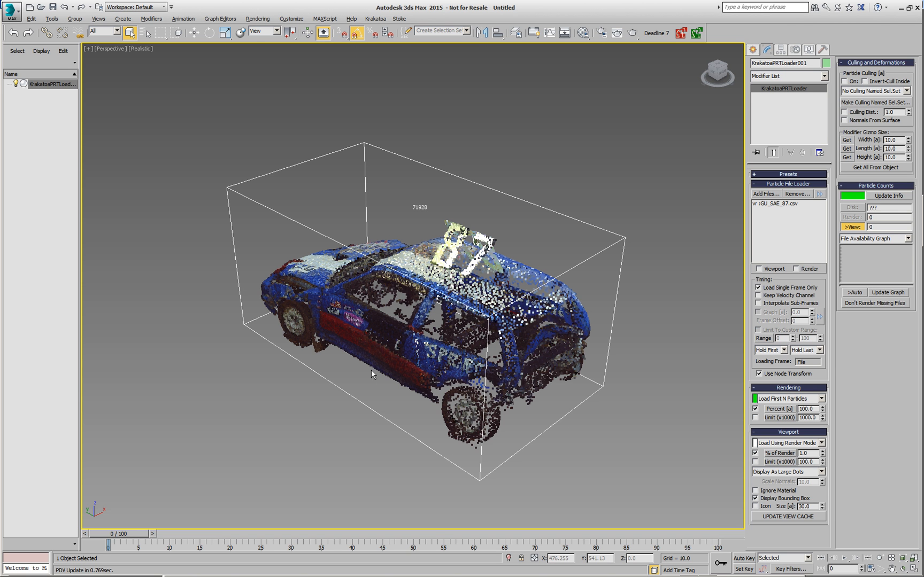
middle_click_drag(374, 370, 560, 354, "alt")
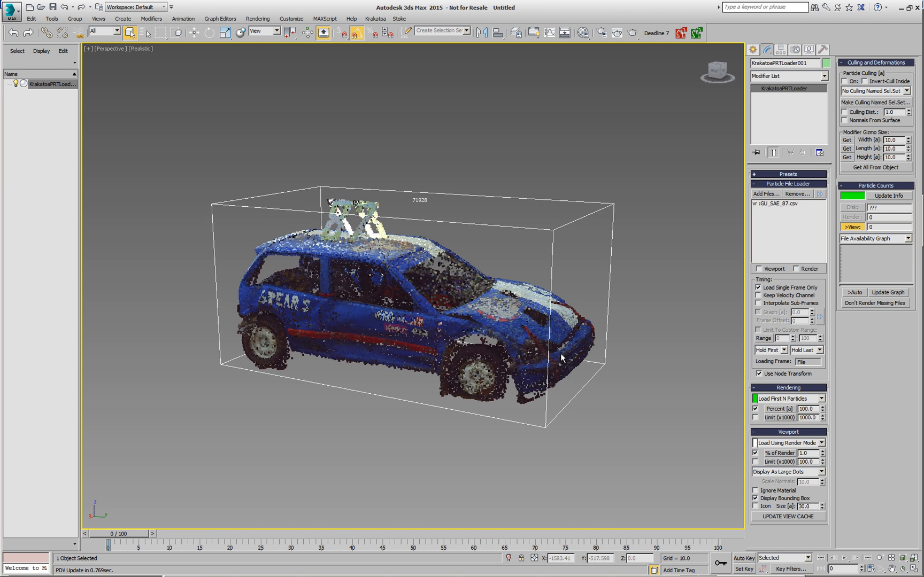
- Examine the channels stored in the CSV file in the File Sequence Manager
left_click(820, 194)
left_click(826, 199)
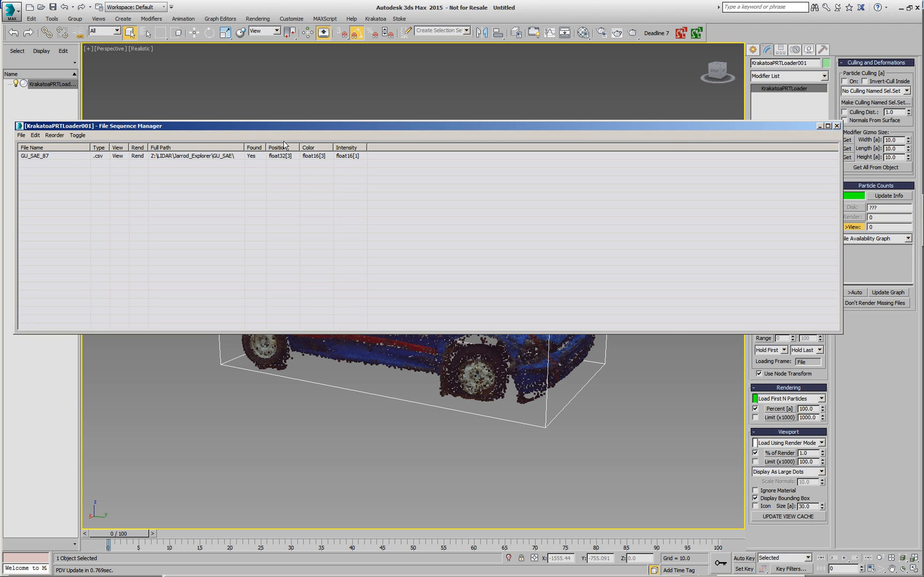
left_click(837, 125)
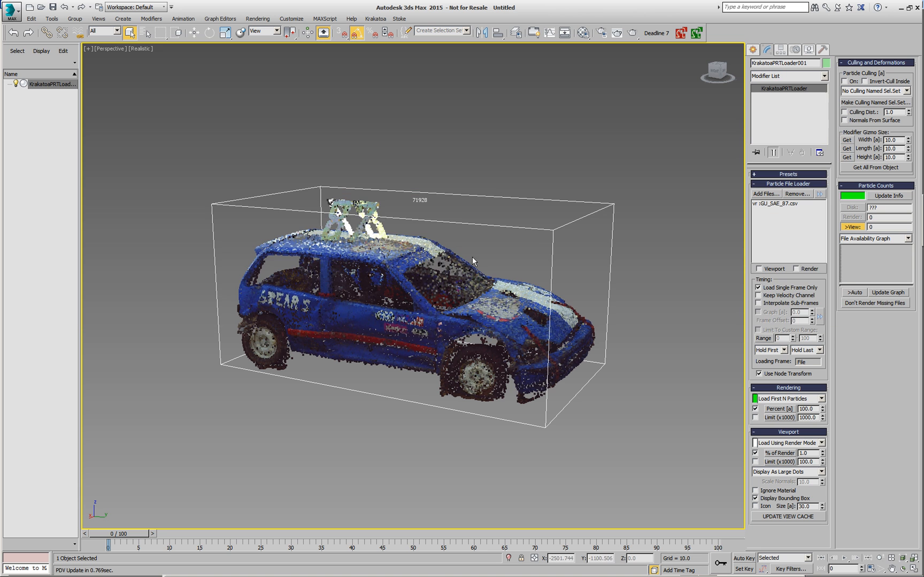
- Remove the GU_SAE_87.csv file from the PRT Loader's file list
middle_click_drag(521, 276, 398, 278, "alt")
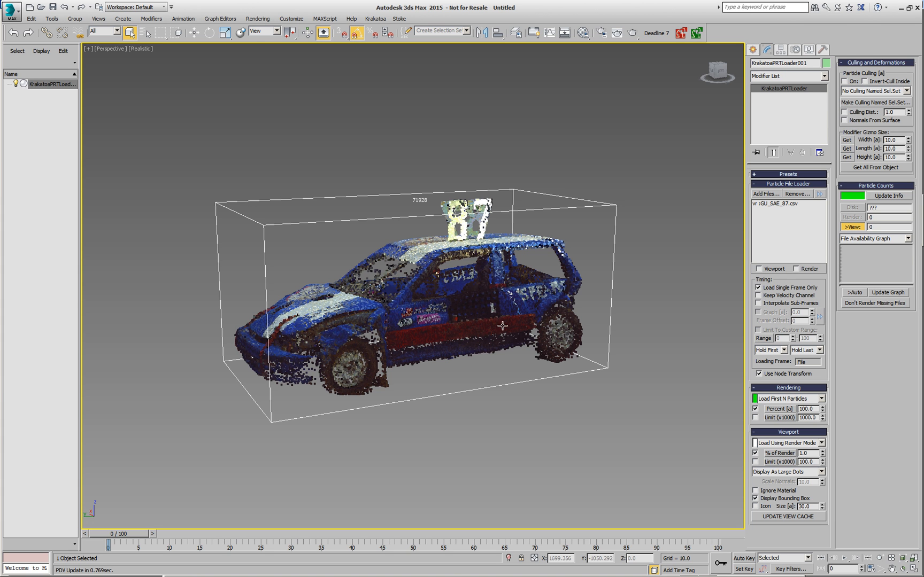
mouse_move(443, 318)
middle_mouse_down("alt")
mouse_move(487, 314)
mouse_move(450, 330)
middle_mouse_up("alt")
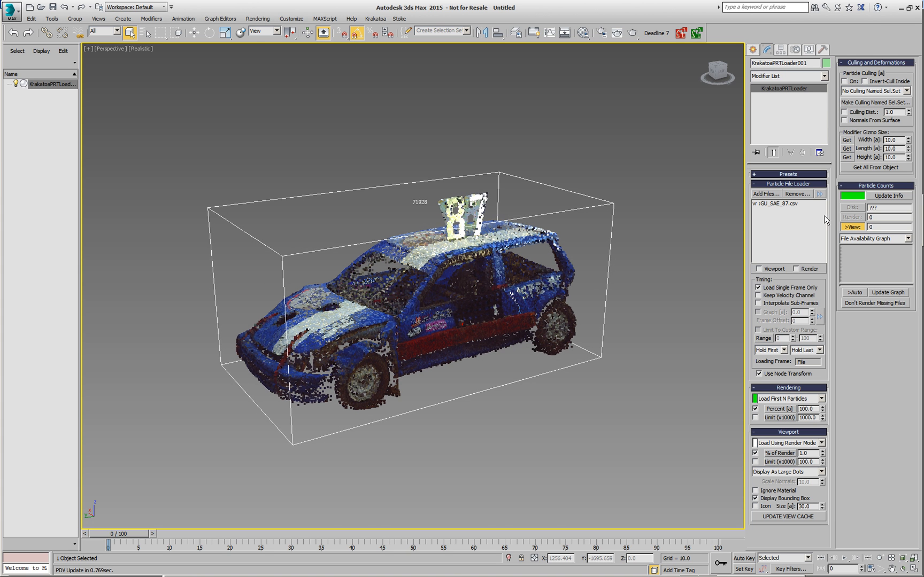
left_click(796, 206)
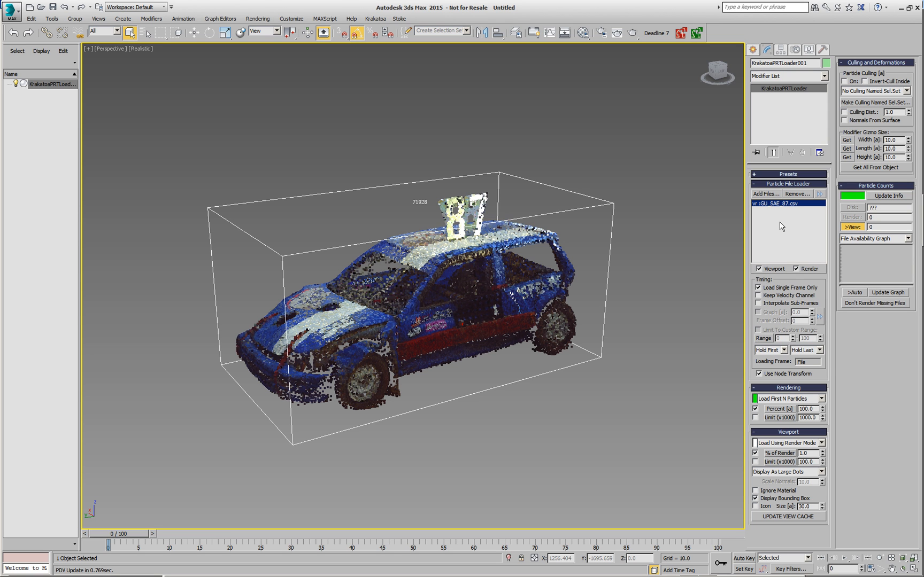
left_click(796, 194)
left_click(481, 321)
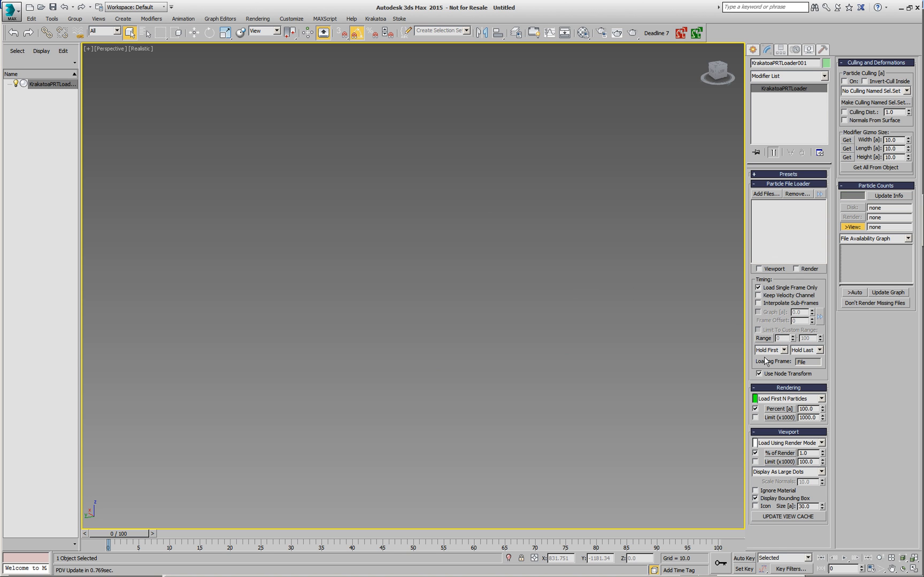
- Add GU_SAE_87.xyz from the GU_SAE folder to the PRT Loader, showing all file types to find it
left_click(766, 194)
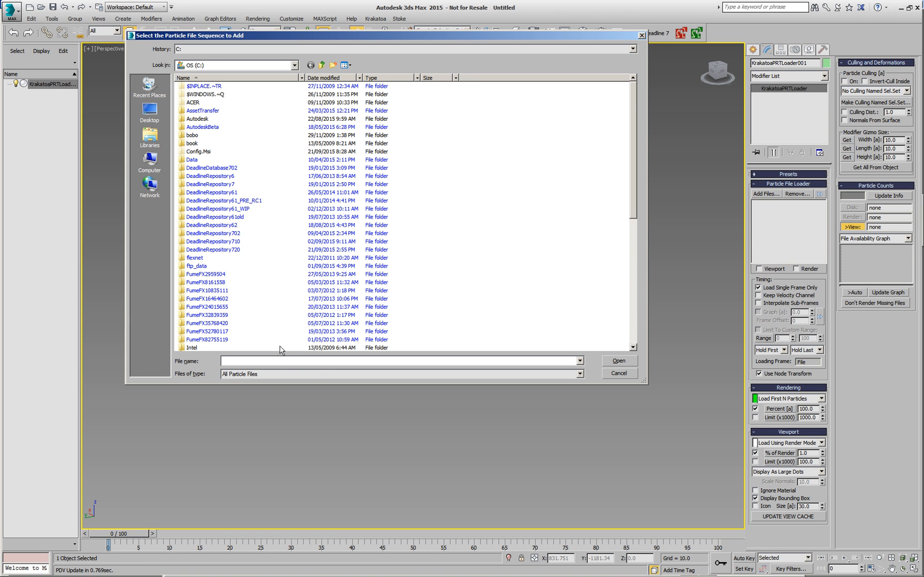
left_click(284, 50)
left_click(279, 60)
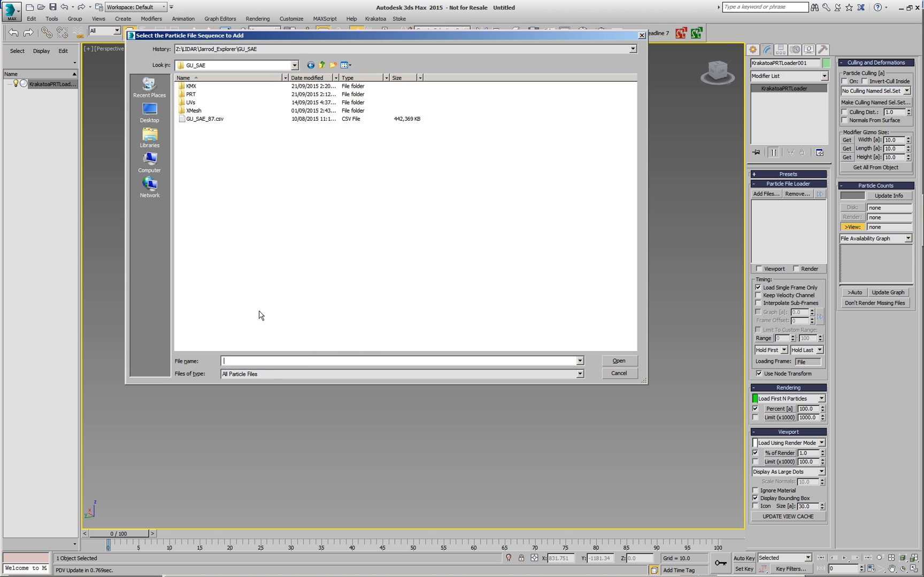
left_click(270, 375)
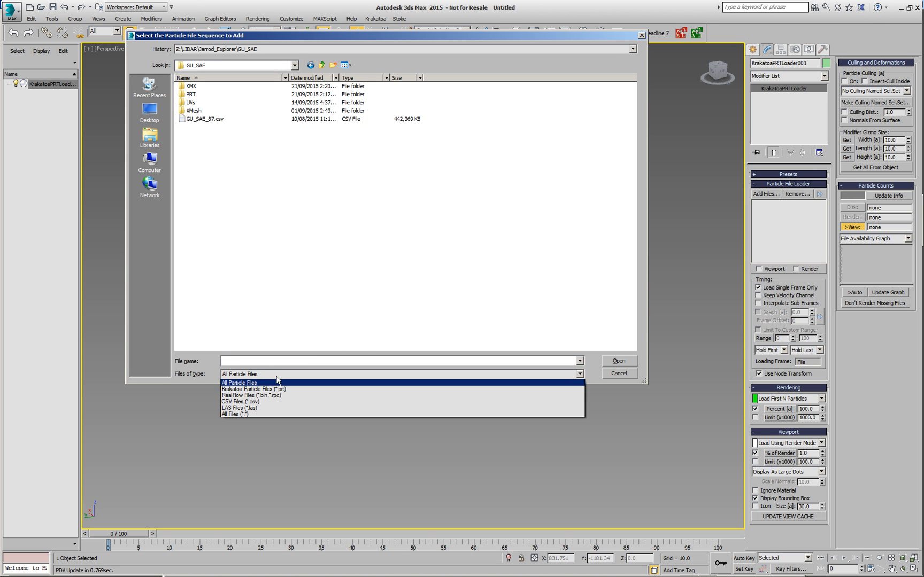
left_click(269, 413)
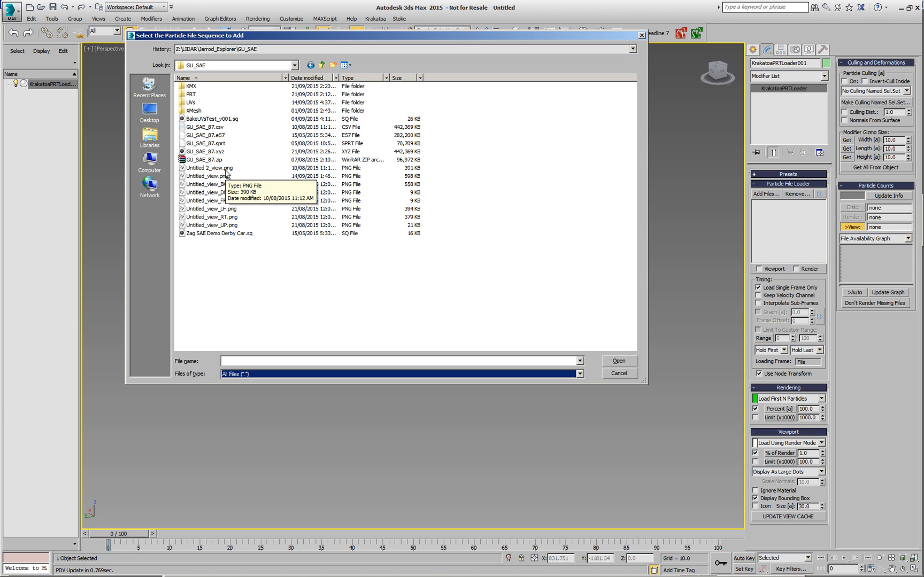
left_click(204, 152)
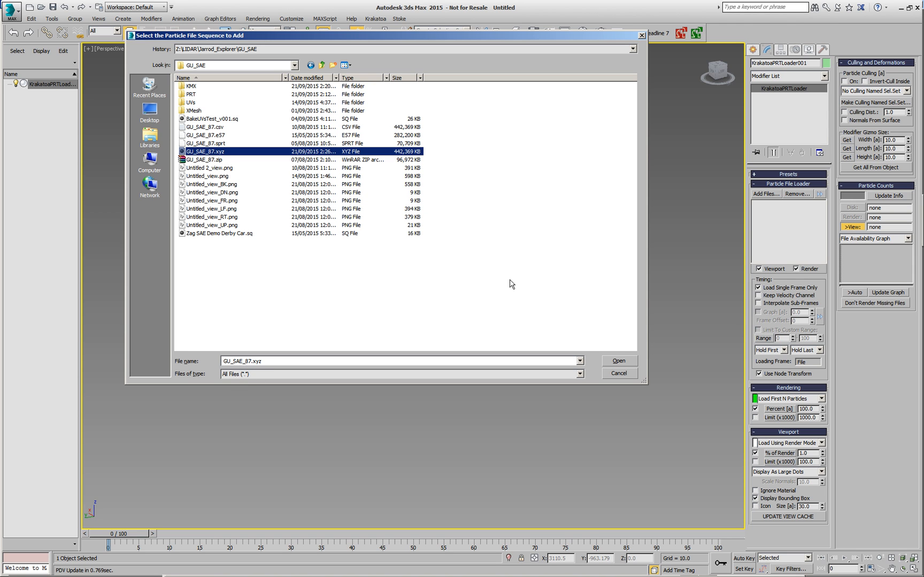
key("Return")
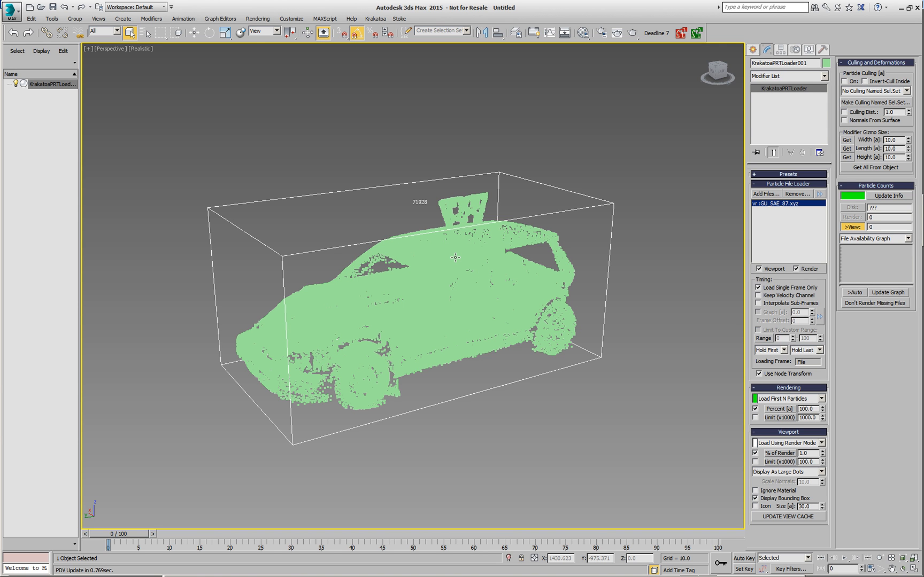
- Add a Krakatoa Magma modifier to the selected PRT Loader
left_click(778, 78)
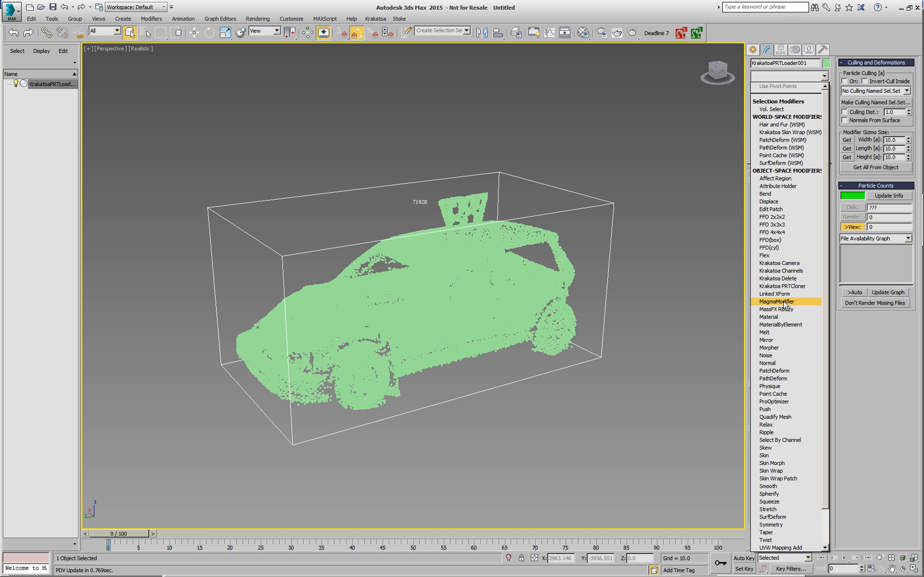
left_click(788, 302)
left_click(389, 36)
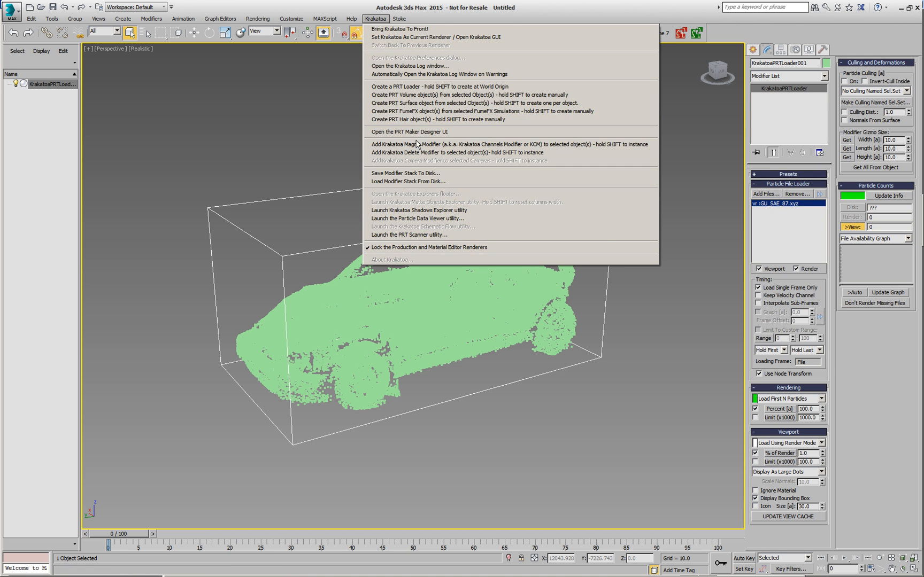
left_click(447, 149)
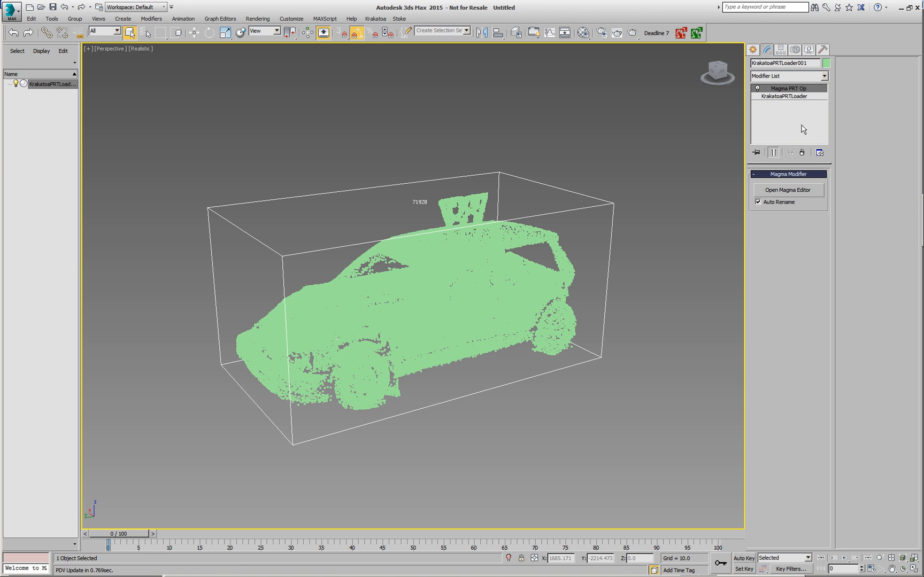
- Examine the channels of the XYZ file in the PRT Loader's File Sequence Manager
left_click(812, 139)
left_click(784, 96)
left_click(819, 193)
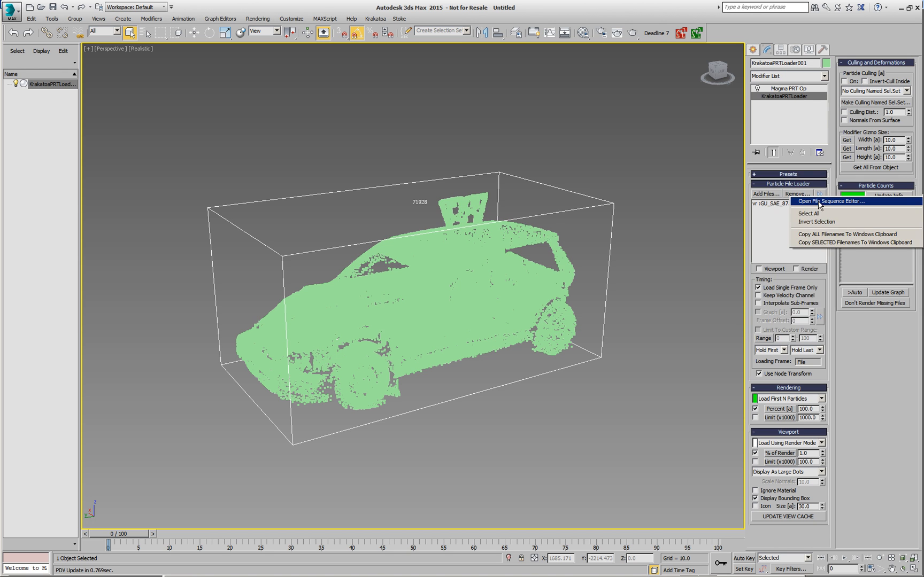
left_click(821, 205)
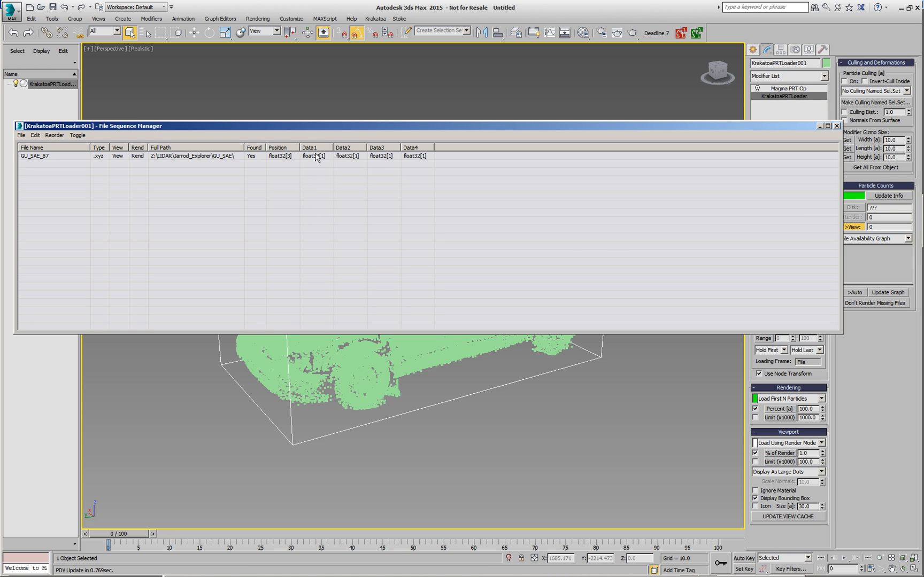
left_click(836, 127)
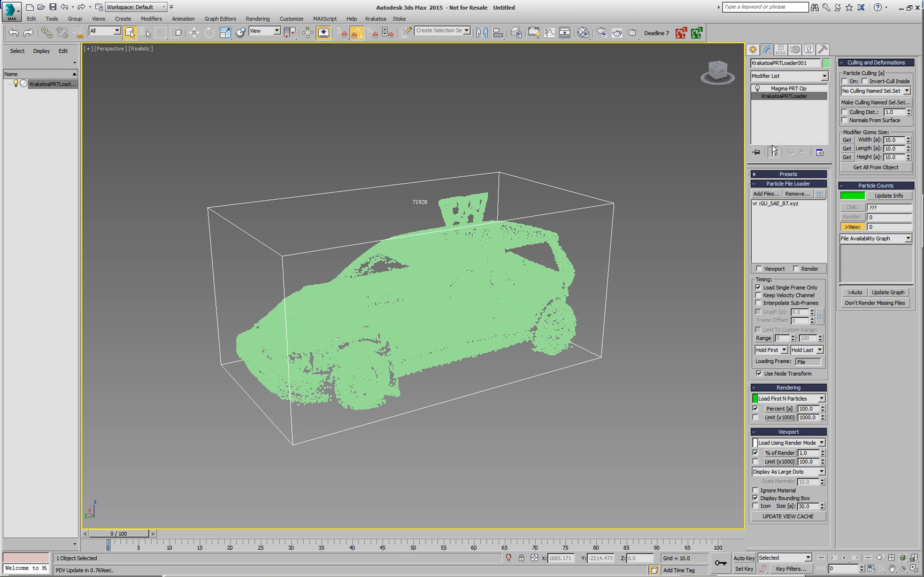
- Open the Magma modifier's flow and add a second output node that writes to a channel named Intensity
left_click(788, 89)
left_click(788, 189)
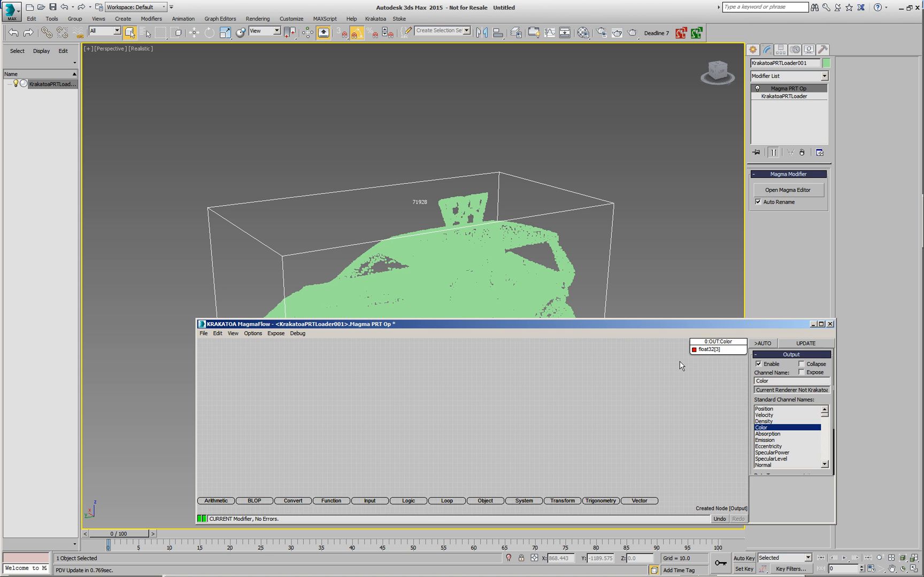
key("ctrl+o")
double_click(780, 381)
type("I")
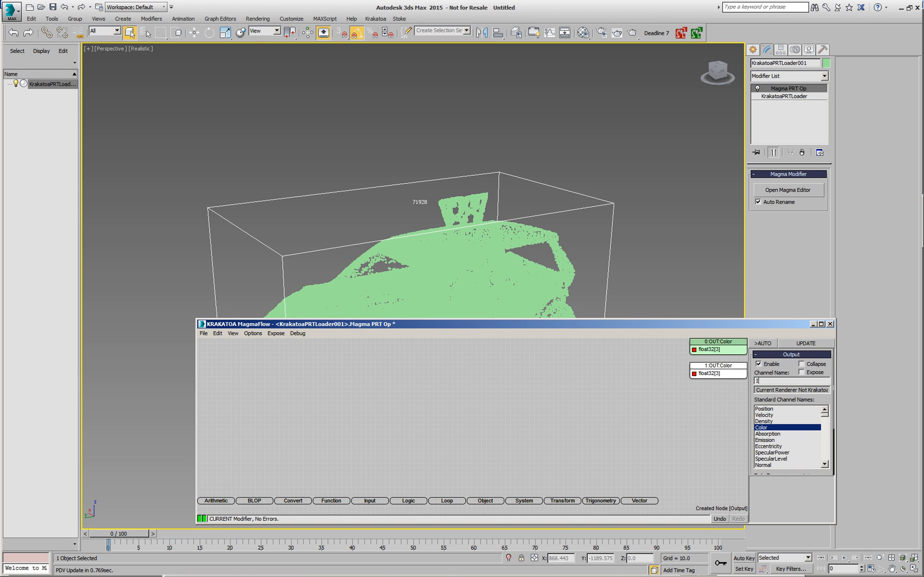
type("ntensity")
key("Return")
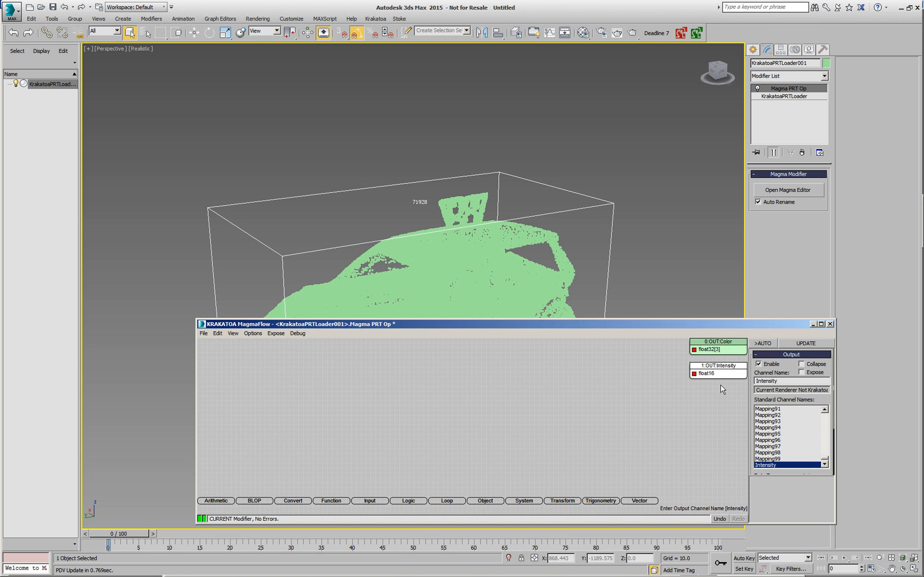
left_click(706, 399)
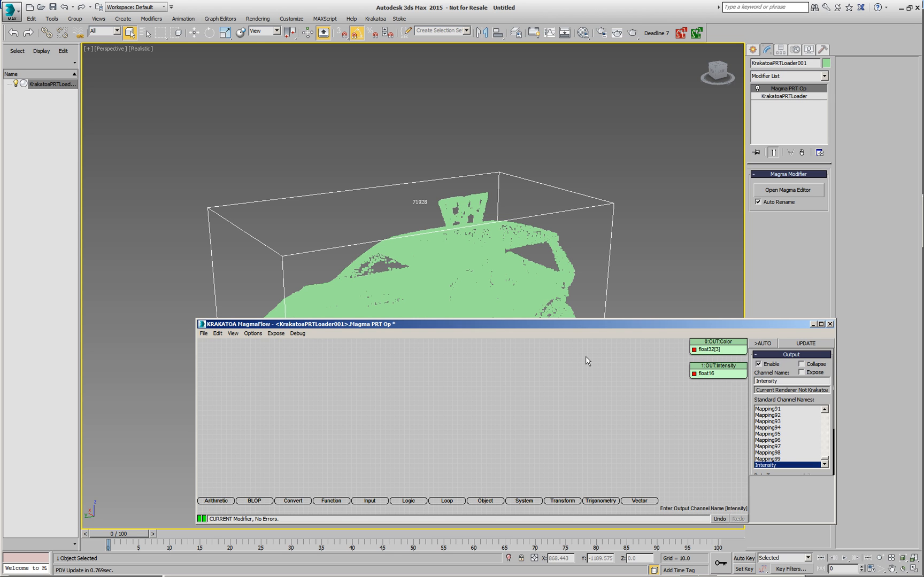
- Add an InputChannel node to the Magma flow and set it to read the Data1 channel
key("i")
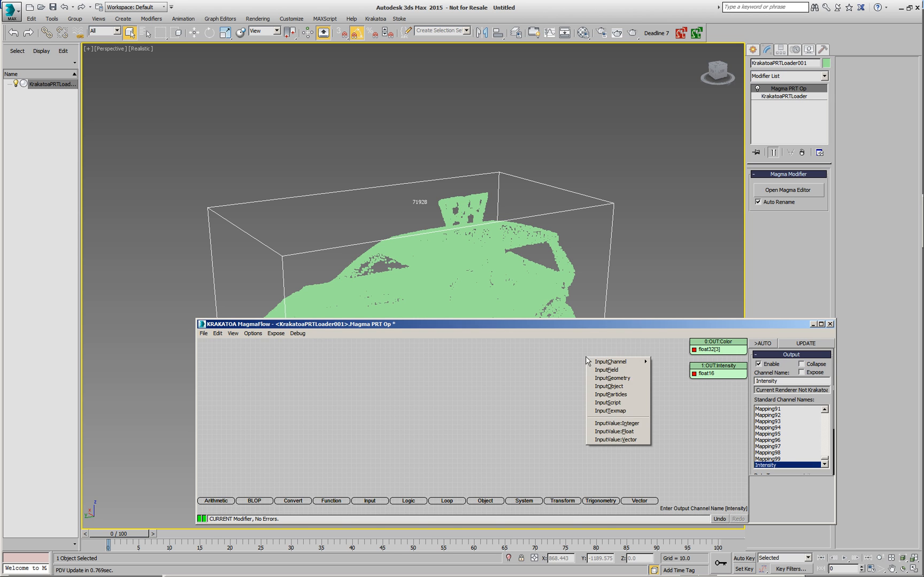
key("c")
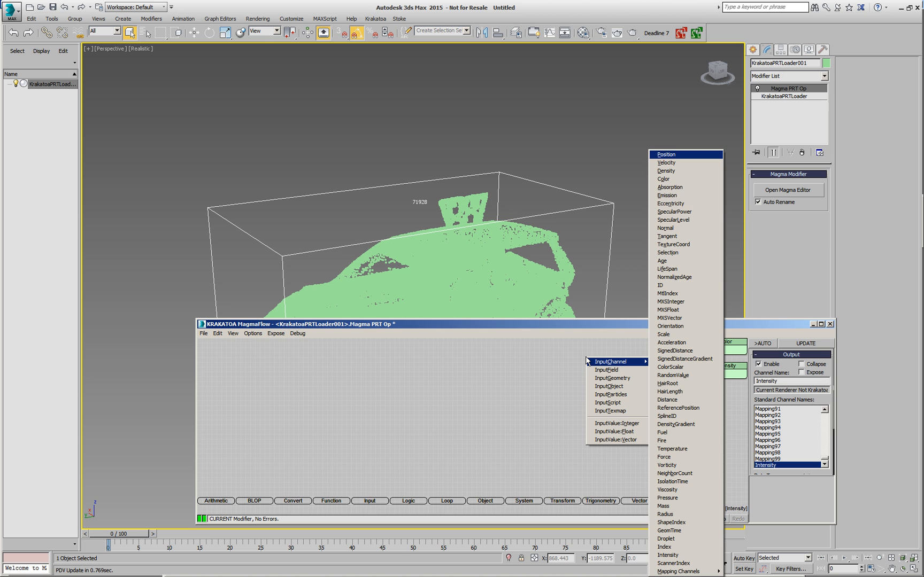
left_click(689, 155)
double_click(764, 428)
type("Dart")
key("BackSpace")
key("BackSpace")
type("ta1")
key("Return")
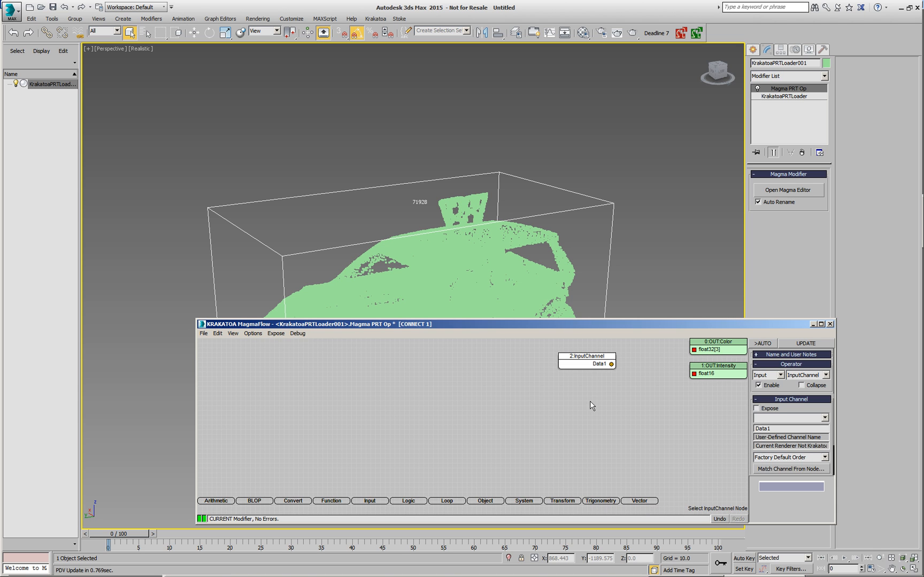
- Paste two copies of the Data1 input node and set them to read the Data2 and Data3 channels
left_click(585, 403)
key("ctrl+v")
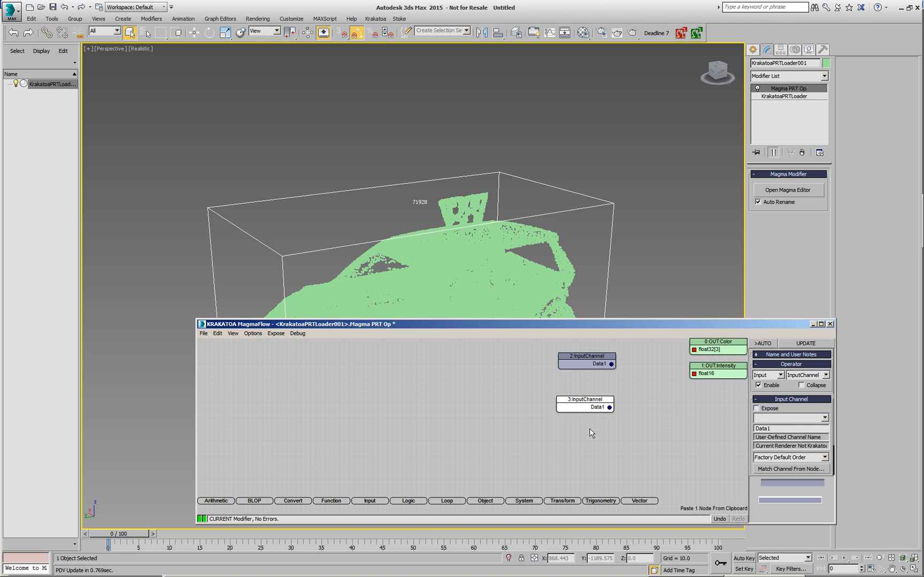
left_click(597, 406)
left_click(773, 429)
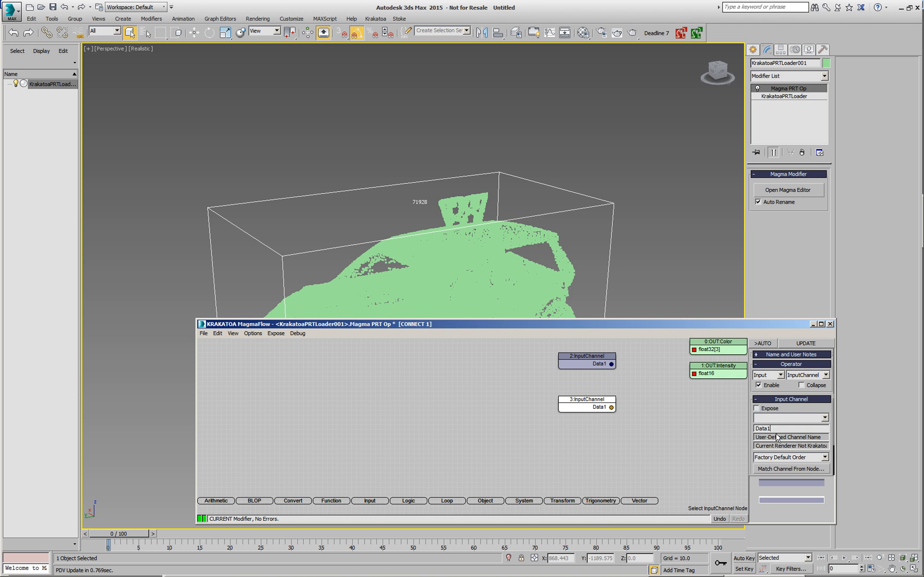
type("2")
left_click(616, 442)
key("ctrl+v")
key("BackSpace")
type("3")
- Paste another input node reading Data4, and line up the Data3 node beneath the Data2 node
left_click(645, 457)
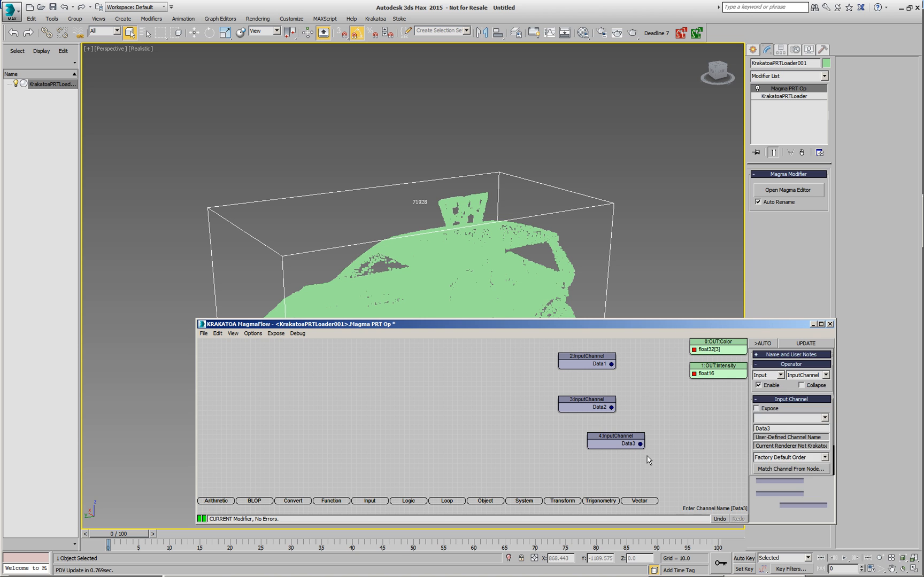
key("ctrl+v")
key("BackSpace")
type("4")
left_click_drag(587, 439, 558, 431)
- Combine the Data1, Data2 and Data3 inputs in a ToVector node and connect it to the Color output
left_click_drag(625, 441, 521, 345)
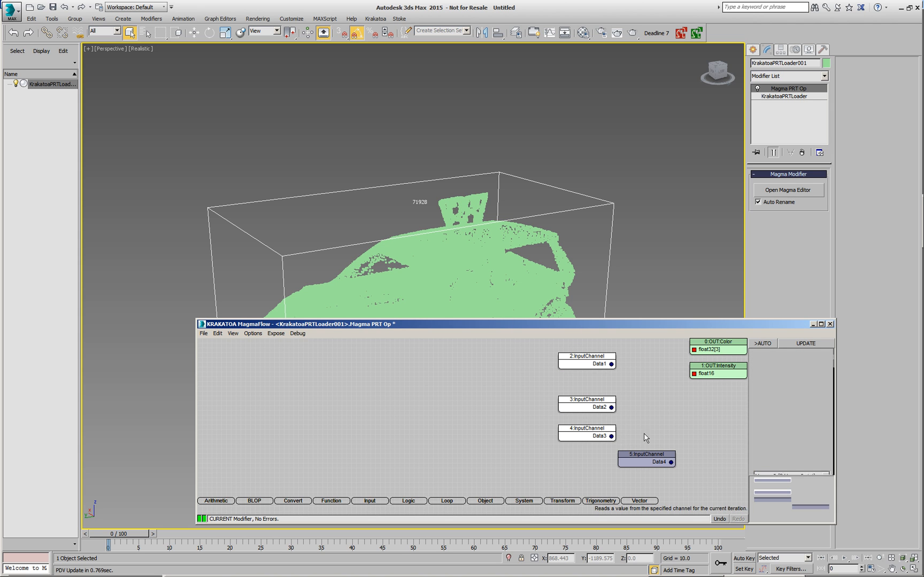
right_click(652, 391)
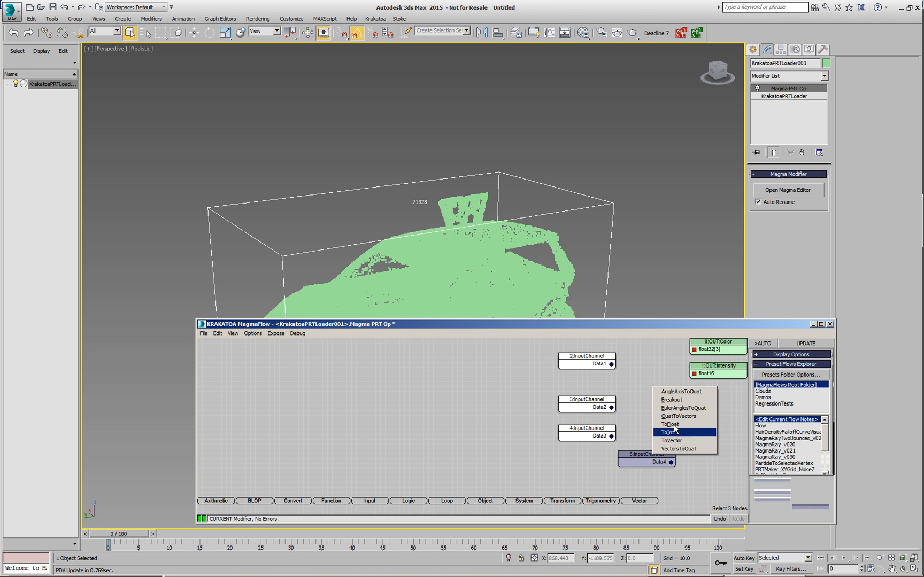
left_click(683, 440)
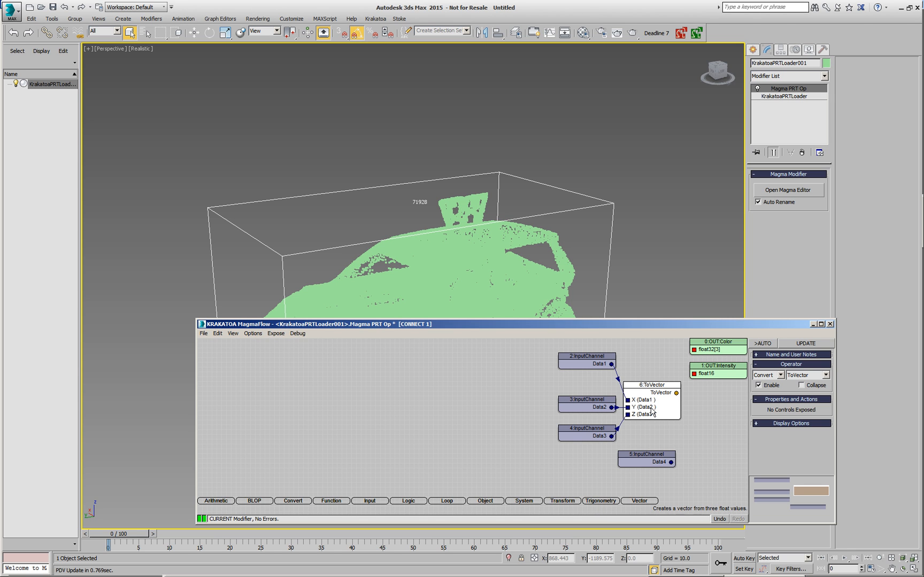
left_click_drag(677, 392, 694, 350)
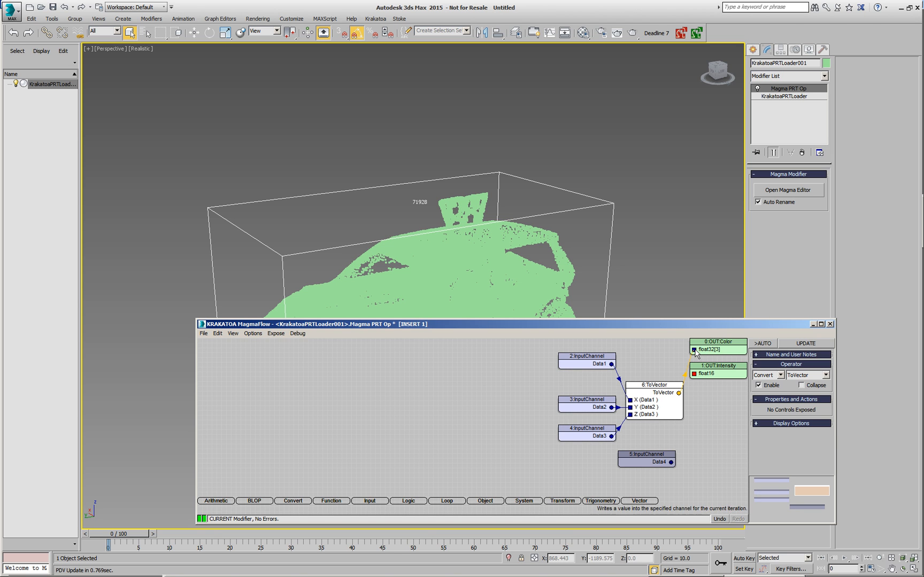
- Connect the Data4 input to the Intensity output and auto-arrange the nodes of the flow
left_click_drag(671, 462, 694, 374)
left_click(703, 415)
key("ctrl+d")
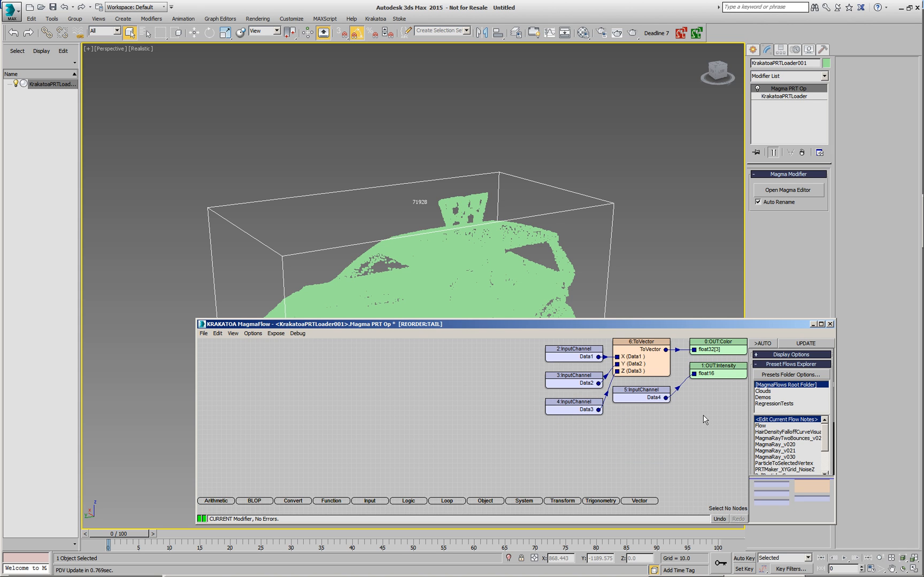
- Update the car point cloud with the finished Magma flow and close the Magma editor
left_click(784, 344)
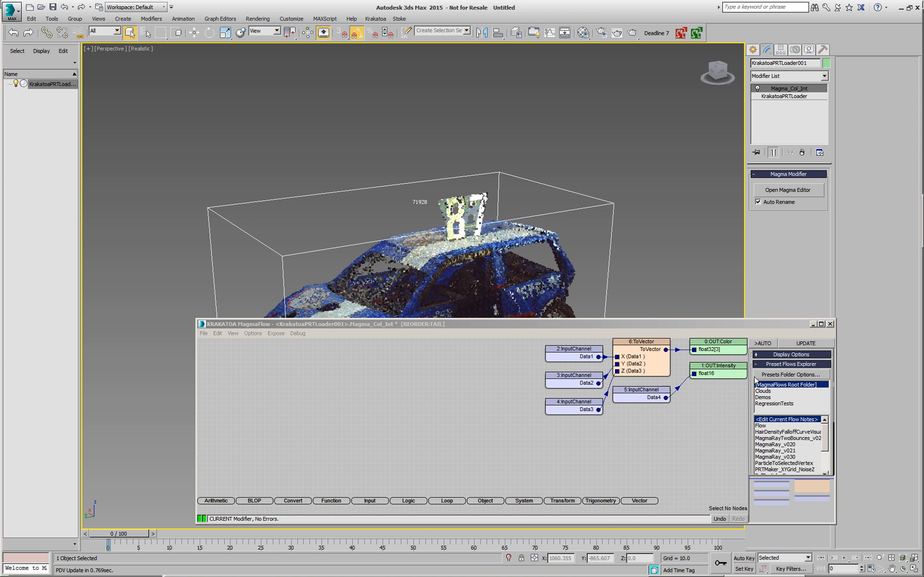
left_click(790, 325)
left_click(830, 325)
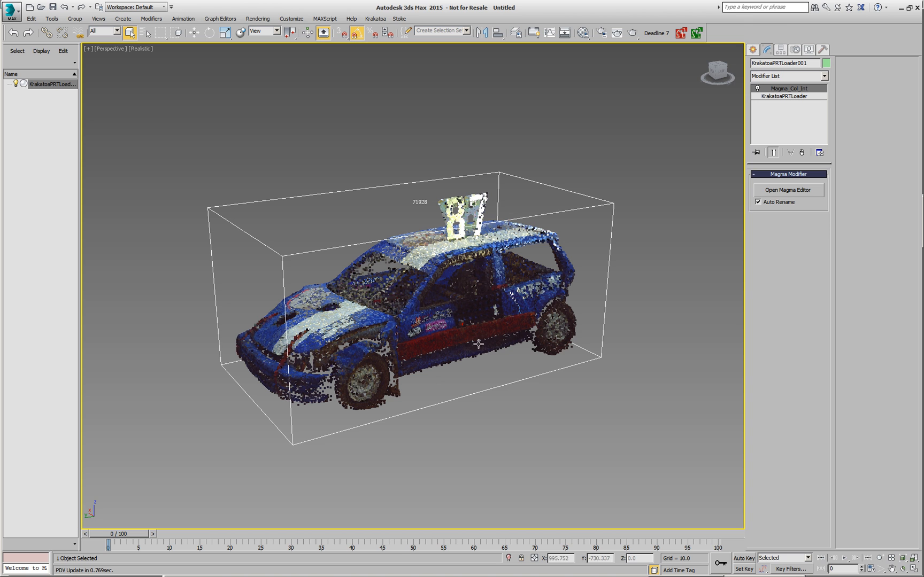
- Query the selected PRT Loader's centre in the MAXScript Listener with $.center
right_click(32, 559)
left_click(38, 553)
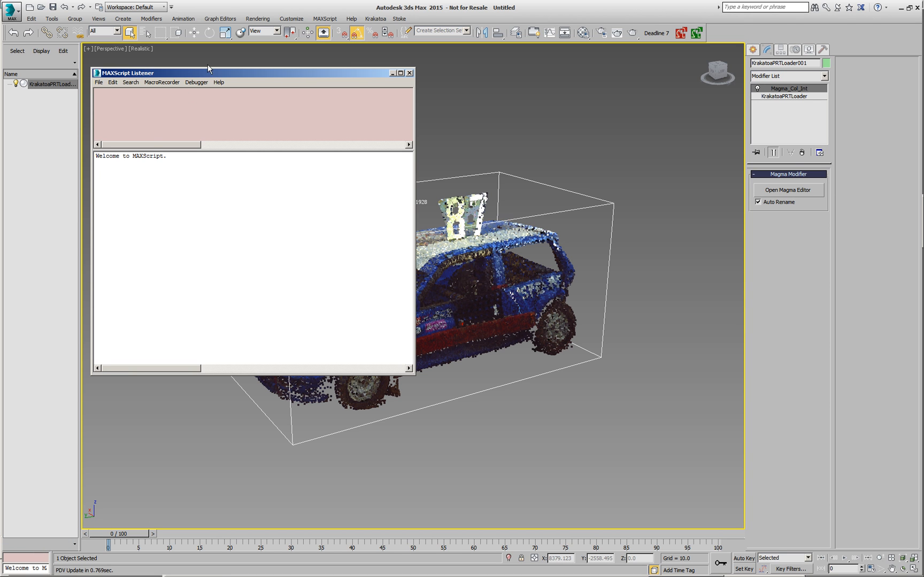
type("$.center")
key("Return")
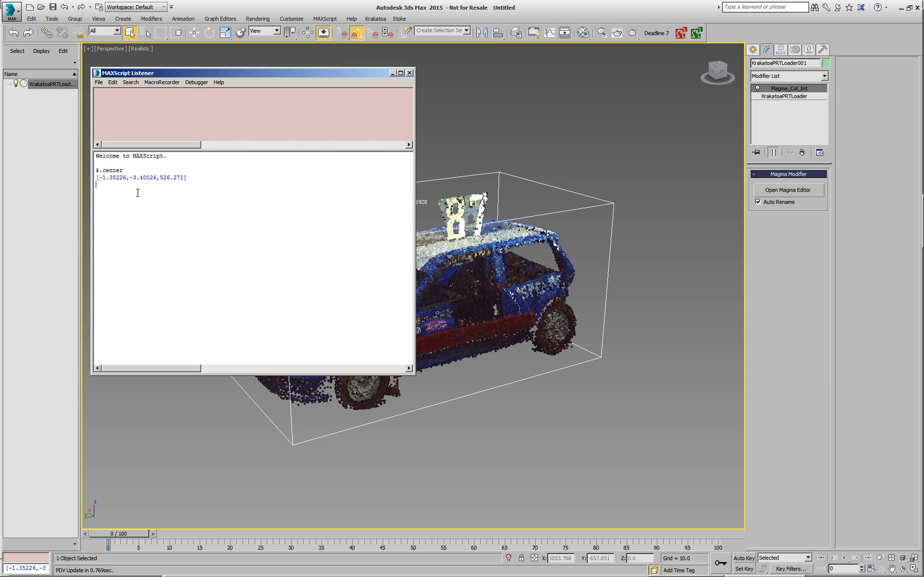
- Centre the car point cloud on the world origin by running $.center = [0,0,0] in the MAXScript Listener
left_click(132, 172)
key("Return")
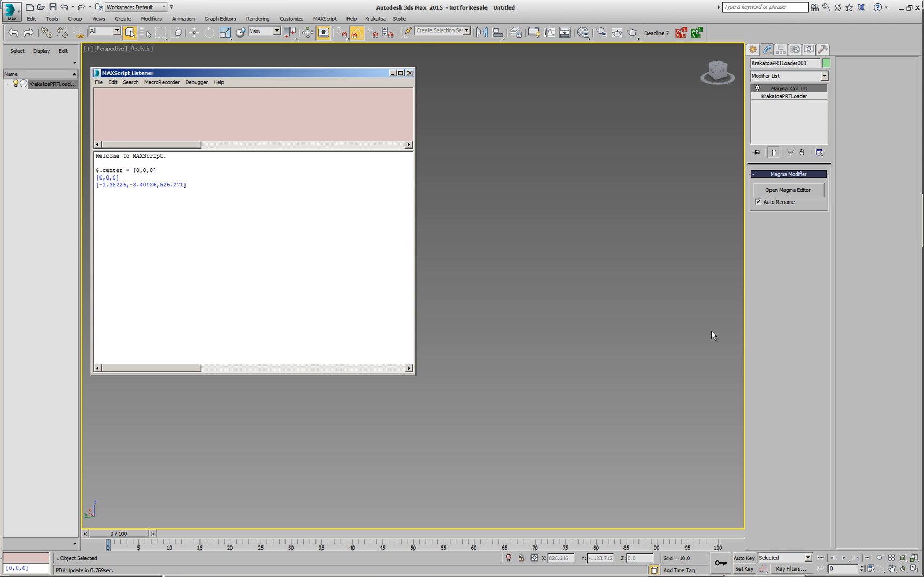
left_click(638, 338)
mouse_move(530, 338)
middle_mouse_down("alt")
mouse_move(568, 359)
mouse_move(534, 350)
middle_mouse_up("alt")
left_click_drag(366, 77, 300, 83)
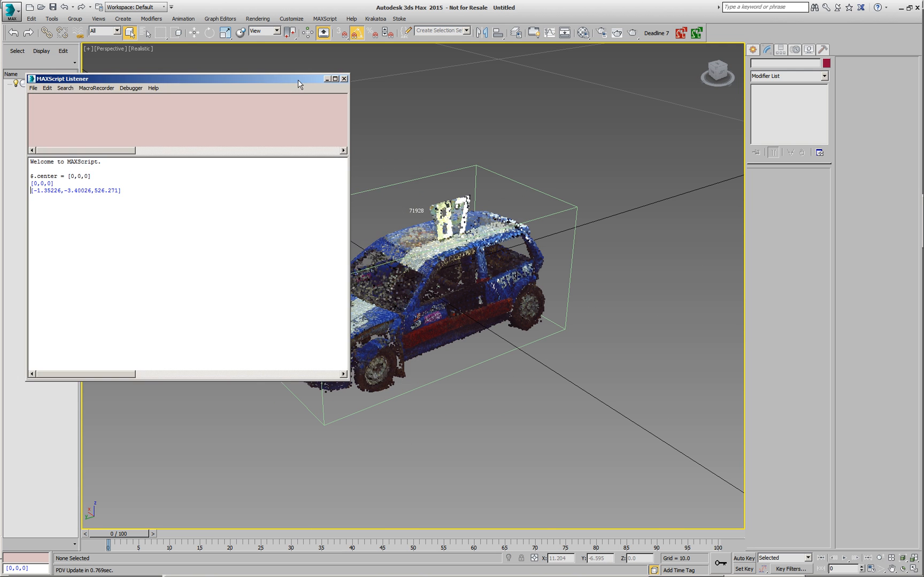
middle_click_drag(489, 357, 699, 335)
middle_click_drag(511, 294, 505, 345, "alt")
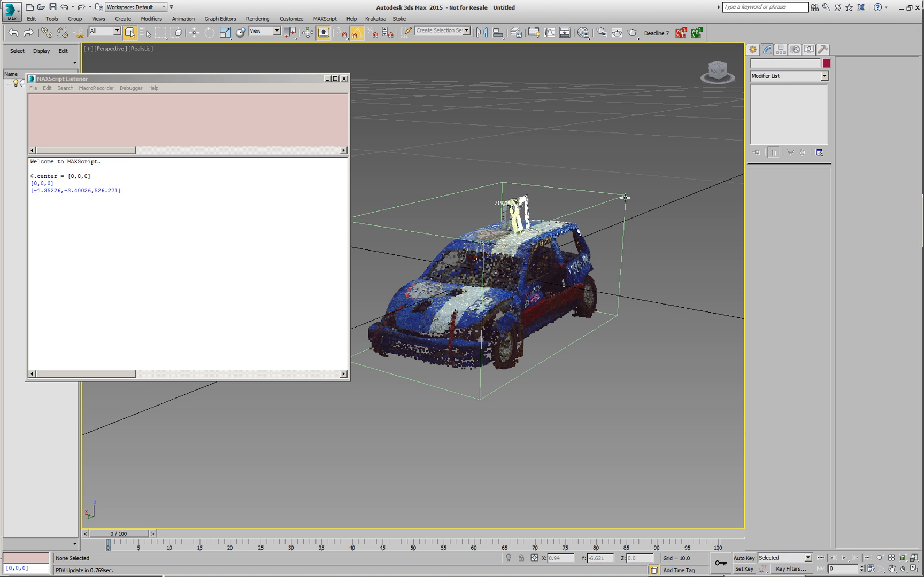
- Select the car point cloud and raise it to the ground plane by running $.center = [0,0,$.max.z]
left_click(84, 175)
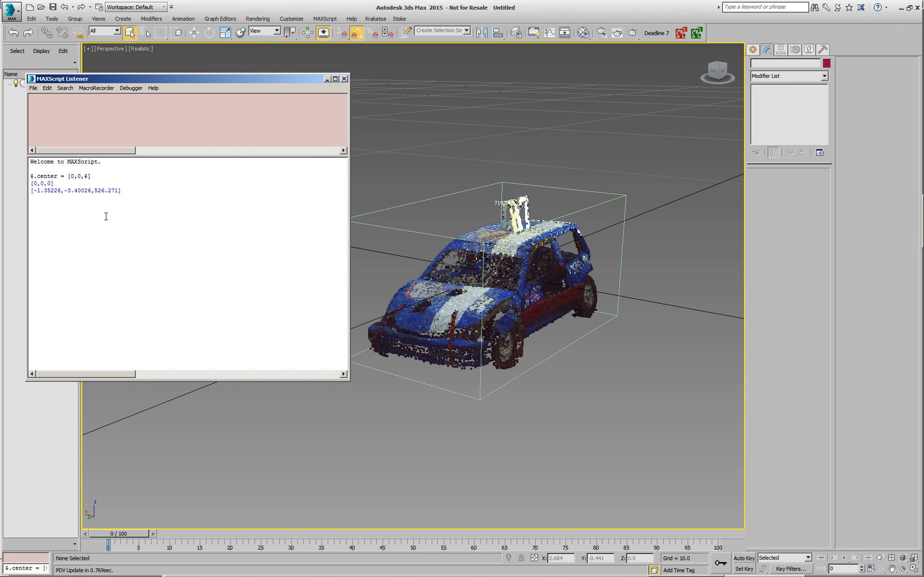
left_click(465, 329)
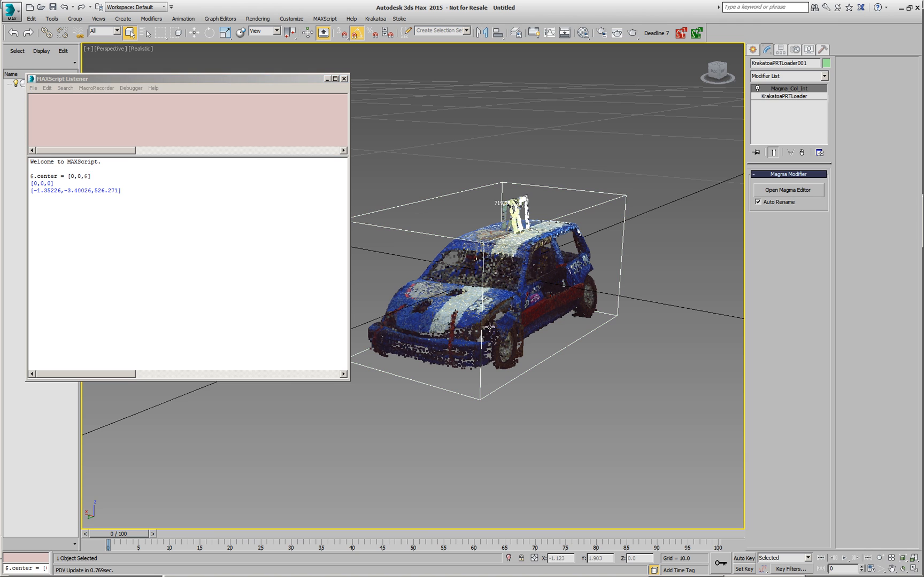
left_click(87, 177)
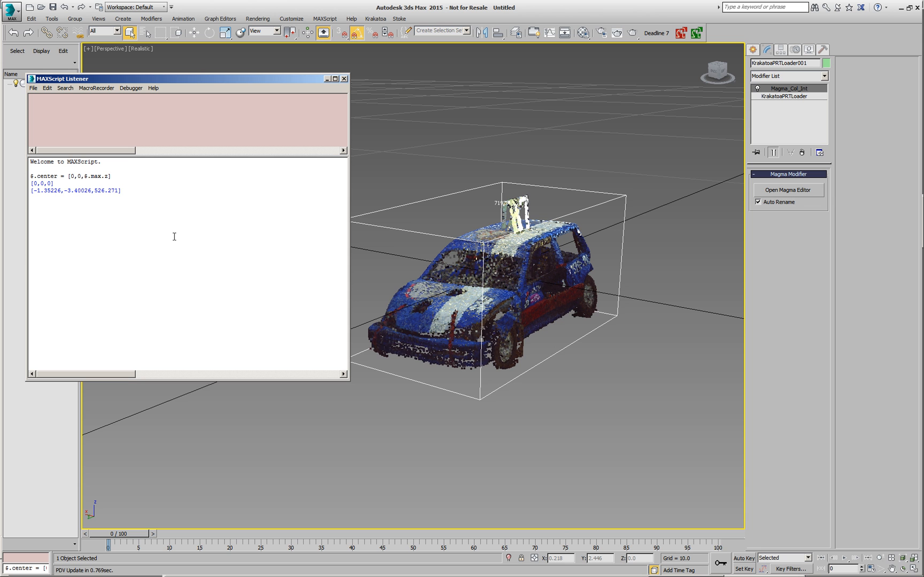
key("Return")
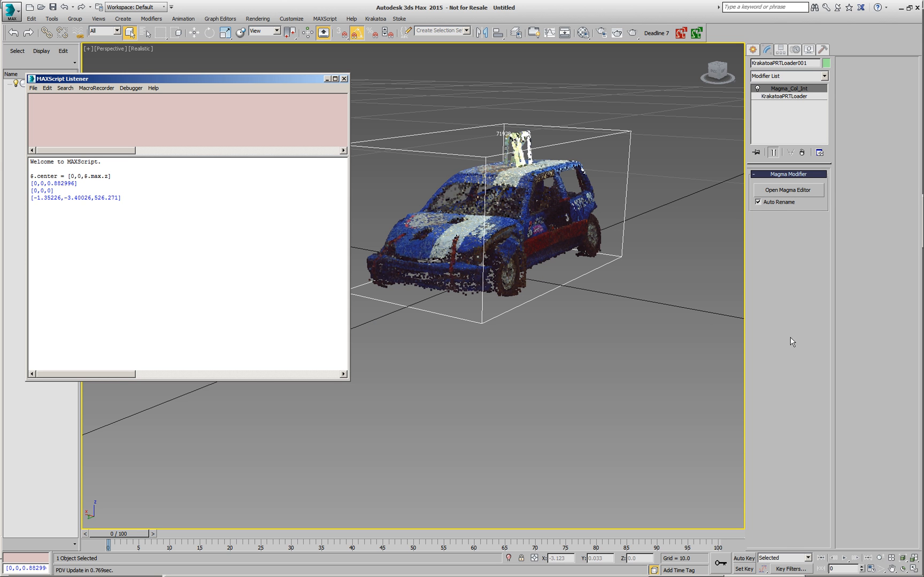
middle_click_drag(629, 320, 562, 368, "alt")
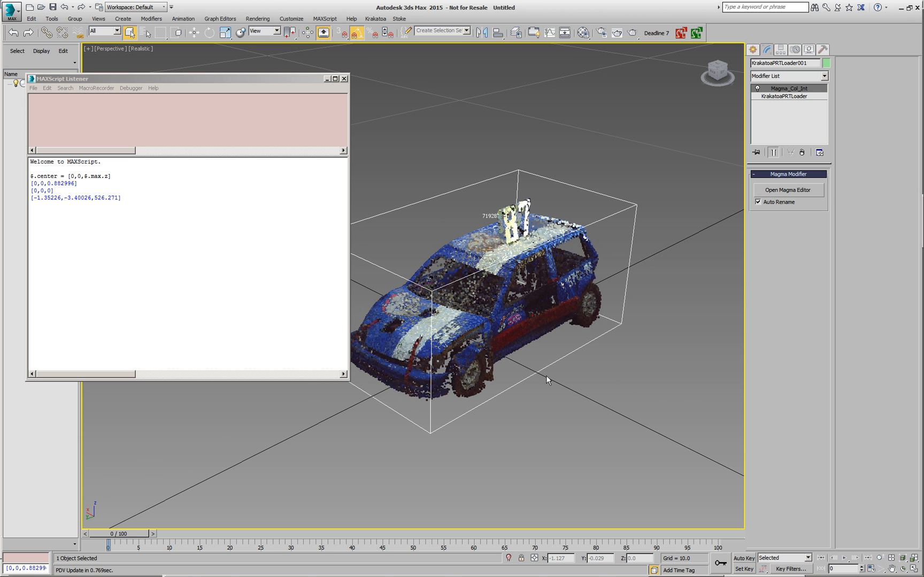
- Set the system unit scale to 1 unit = 1.0 Meters
left_click(291, 19)
left_click(310, 124)
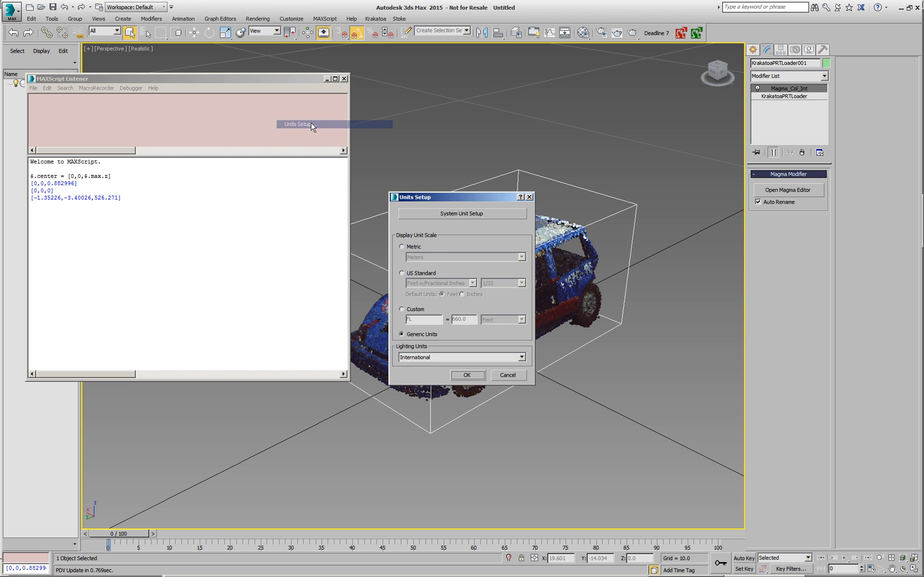
left_click(467, 216)
left_click(487, 263)
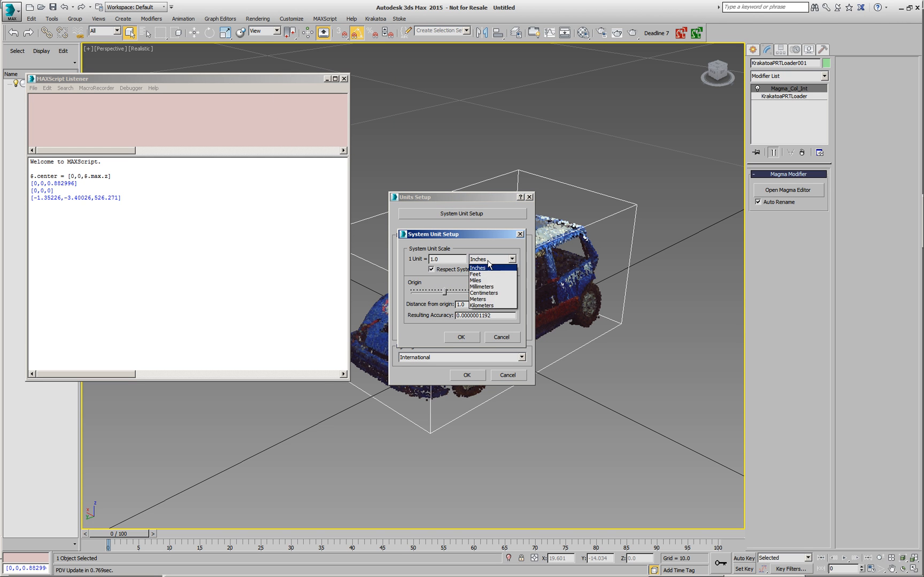
left_click(480, 300)
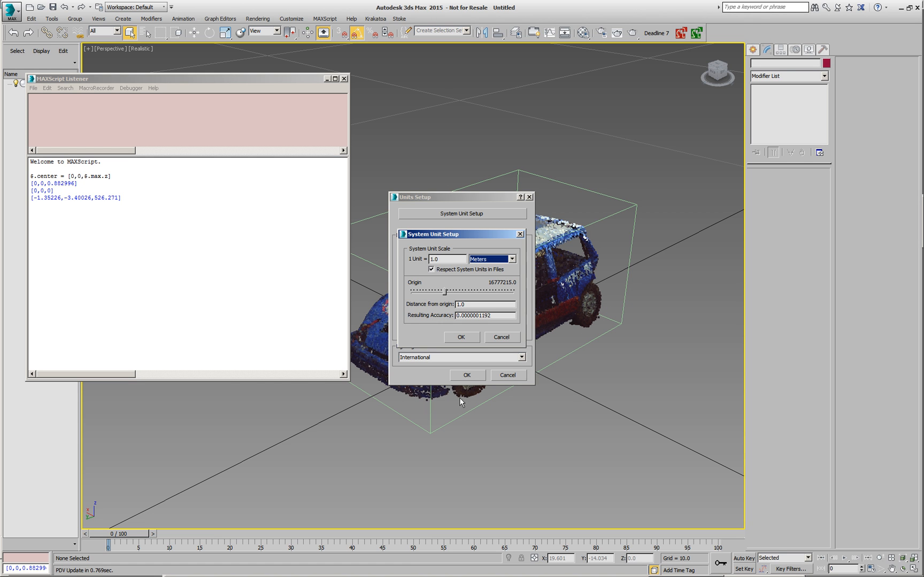
left_click(461, 337)
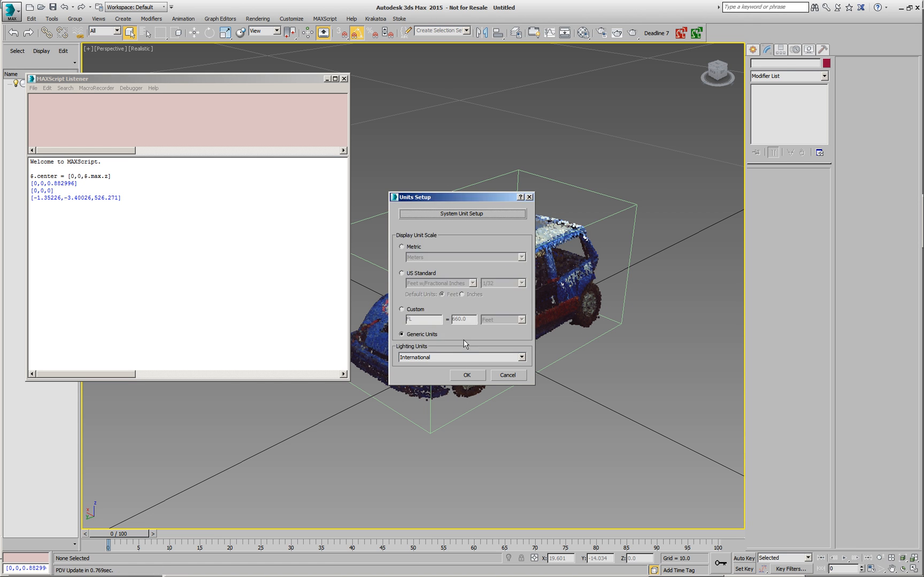
left_click(468, 376)
- Switch the production renderer to Krakatoa with its default settings and close the MAXScript Listener
middle_click_drag(521, 372, 505, 357, "alt")
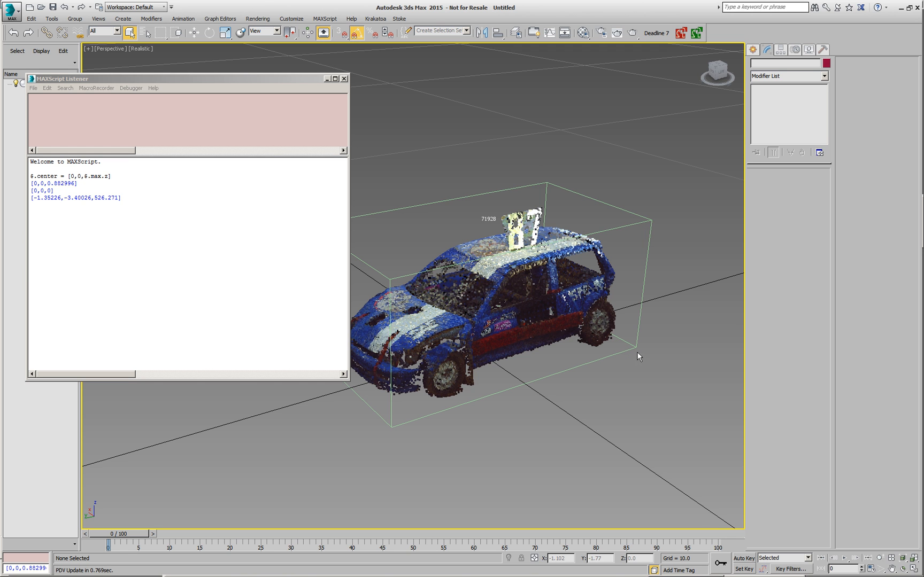
middle_click_drag(658, 349, 618, 336)
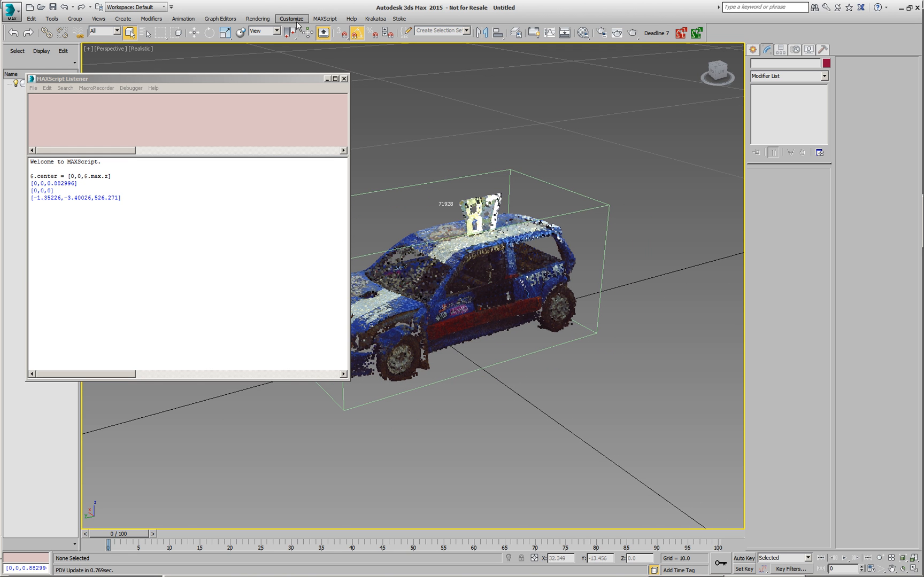
left_click(375, 18)
left_click(382, 28)
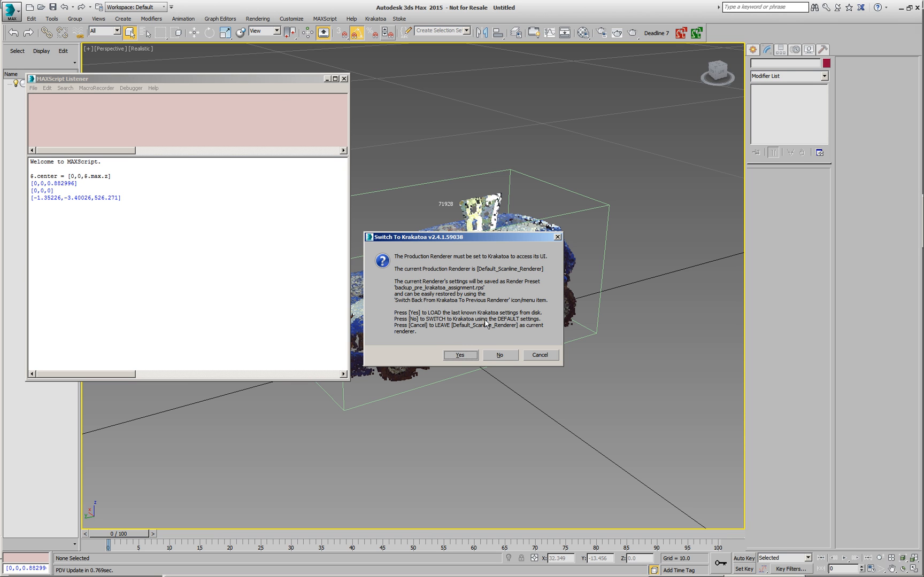
left_click(505, 357)
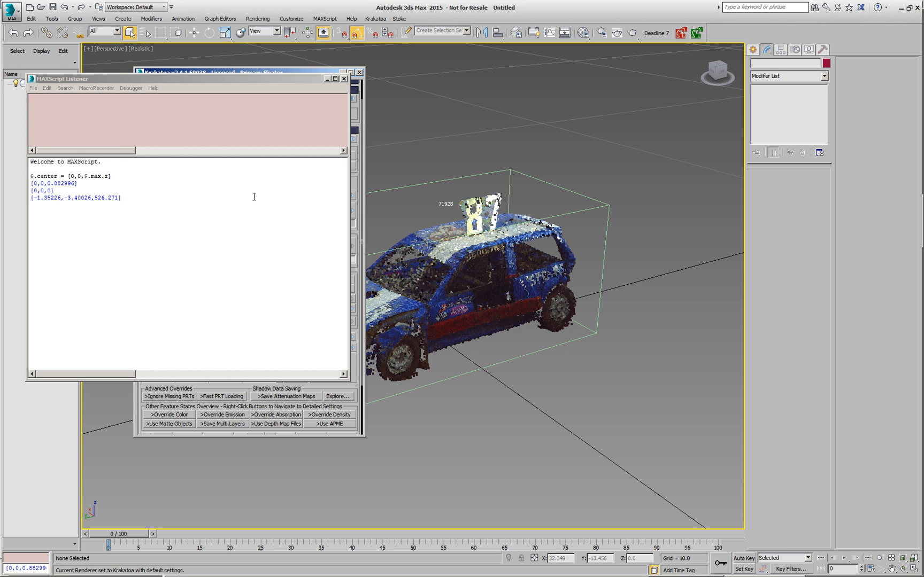
left_click(344, 78)
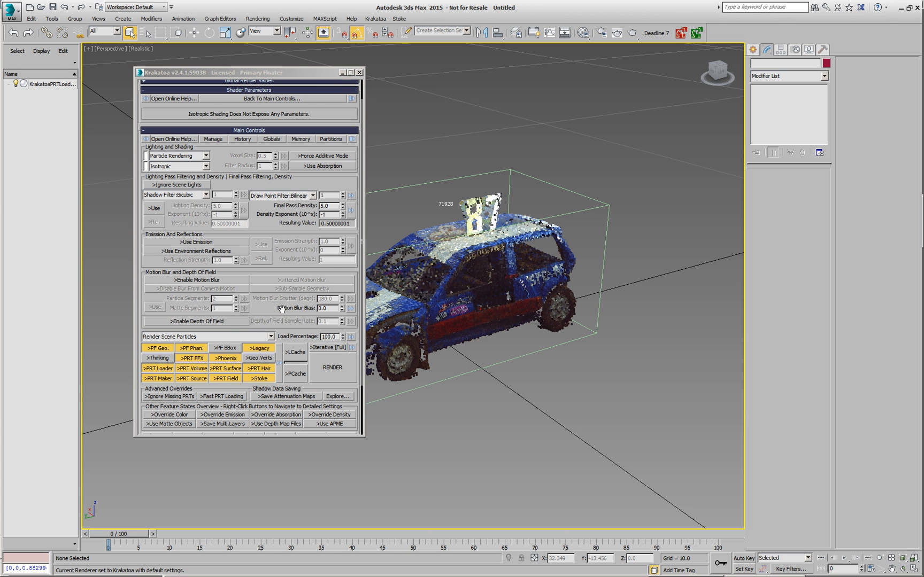
- Set Krakatoa to Save Particles To File Sequence and exclude the Velocity, Density, Normal and ID channels from saving
left_click(208, 336)
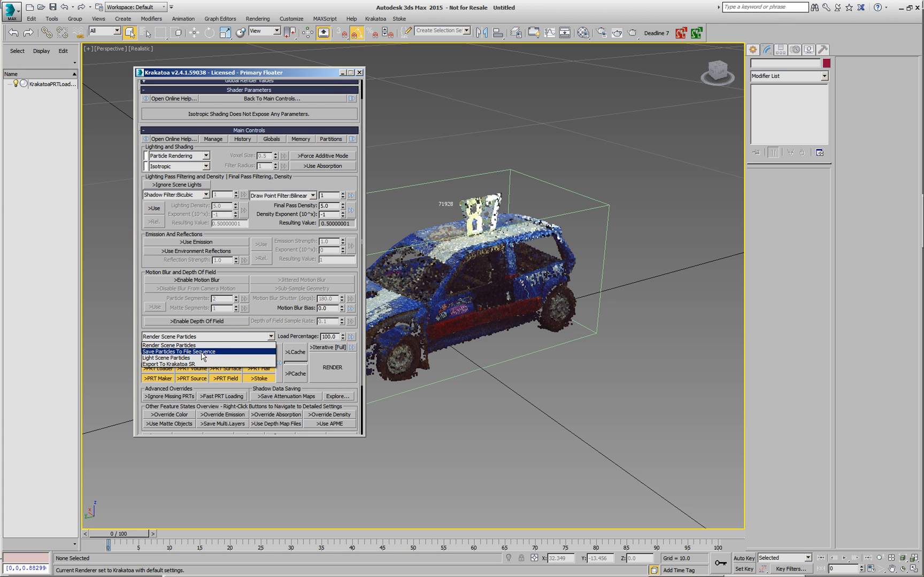
left_click(203, 352)
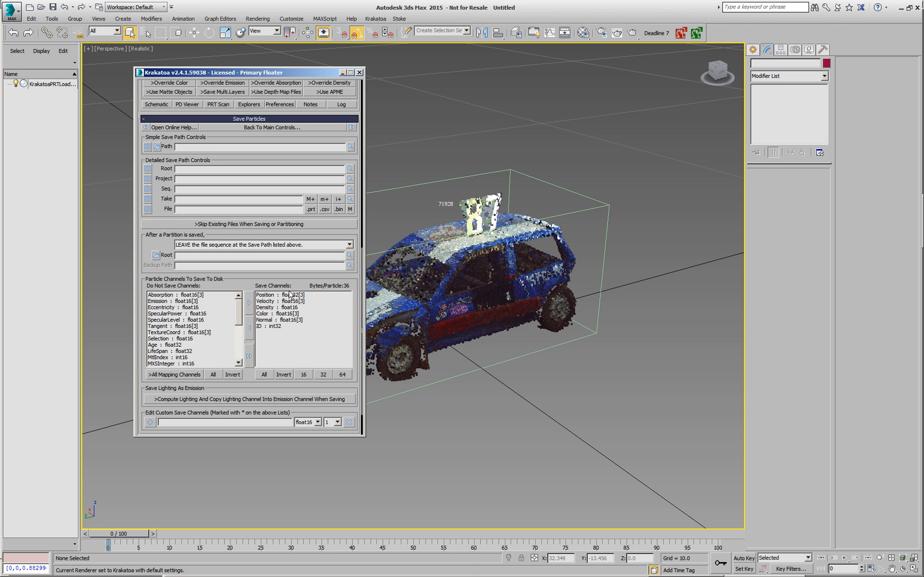
double_click(272, 302)
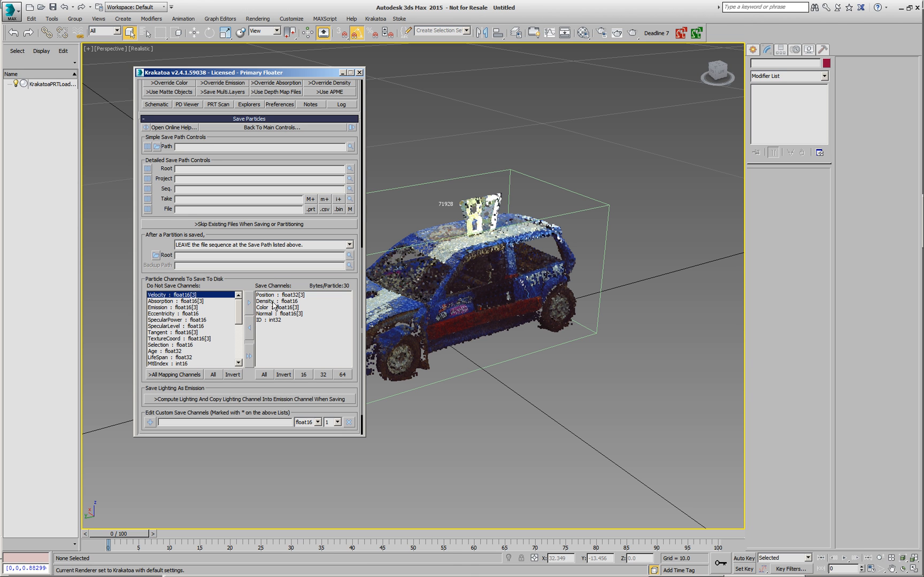
double_click(272, 301)
double_click(269, 308)
double_click(269, 307)
- Add the custom Intensity channel, as float16 with one component, to the saved particle channels
left_click_drag(239, 316, 241, 354)
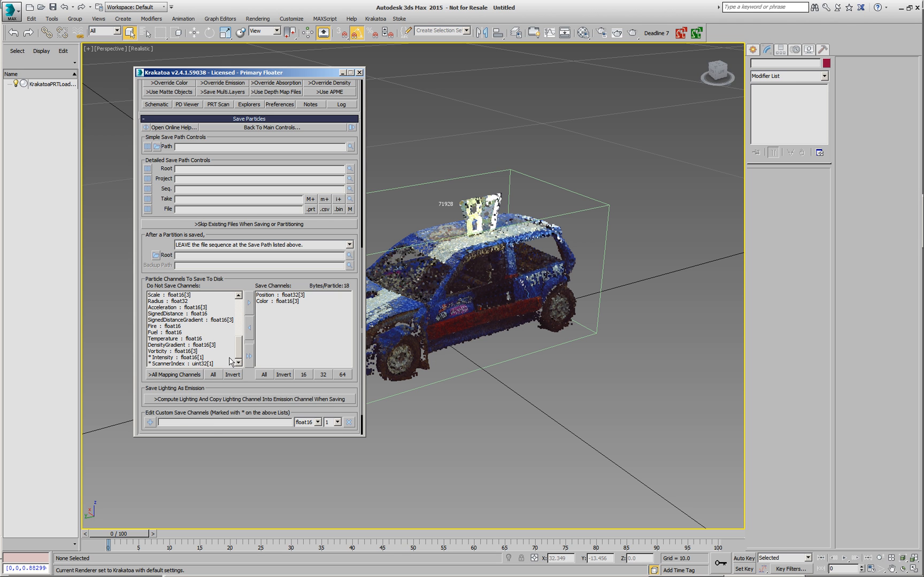
left_click(174, 357)
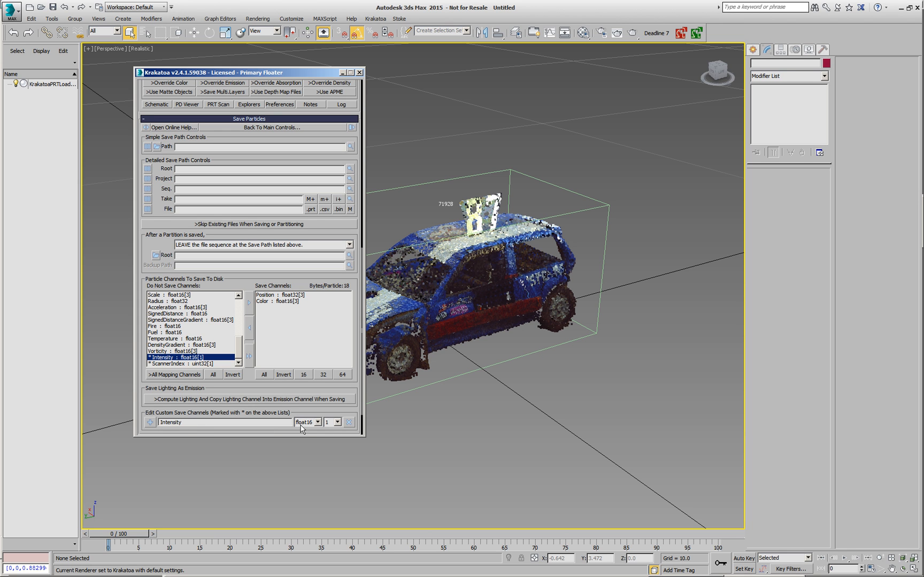
left_click(317, 422)
left_click(316, 428)
left_click(338, 424)
left_click(329, 426)
left_click(332, 413)
left_click(250, 312)
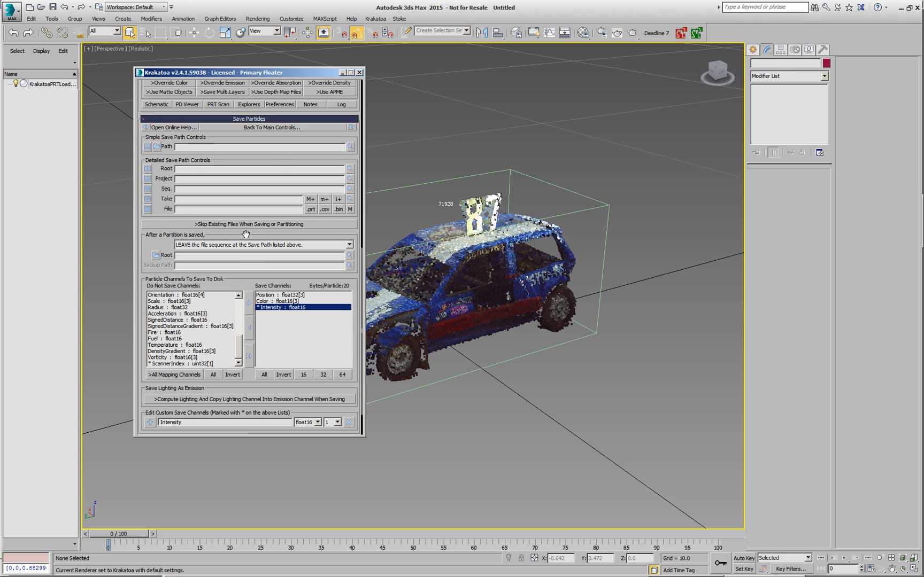
- Set the particle save path to GU_SAE_0000.prt in the GU_SAE PRT folder, replacing the existing file
left_click(157, 147)
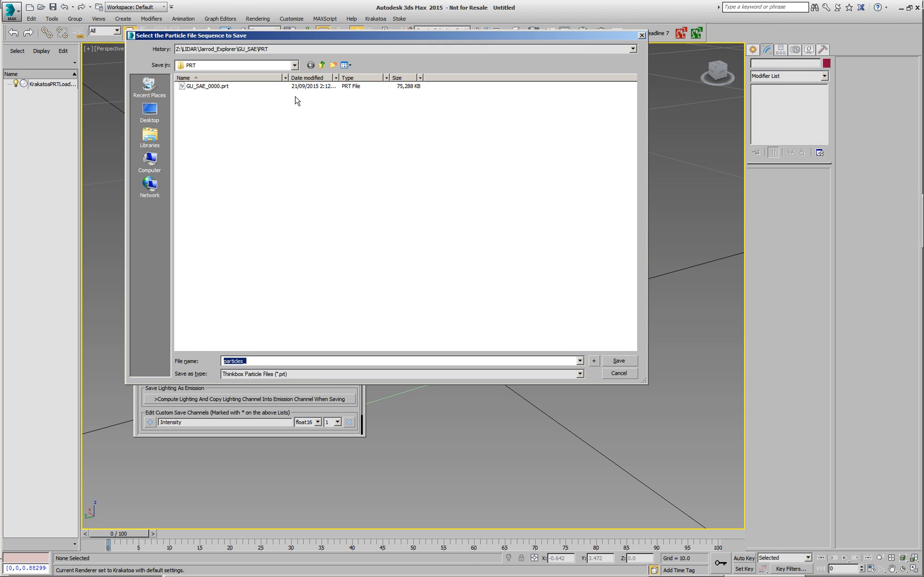
left_click(203, 86)
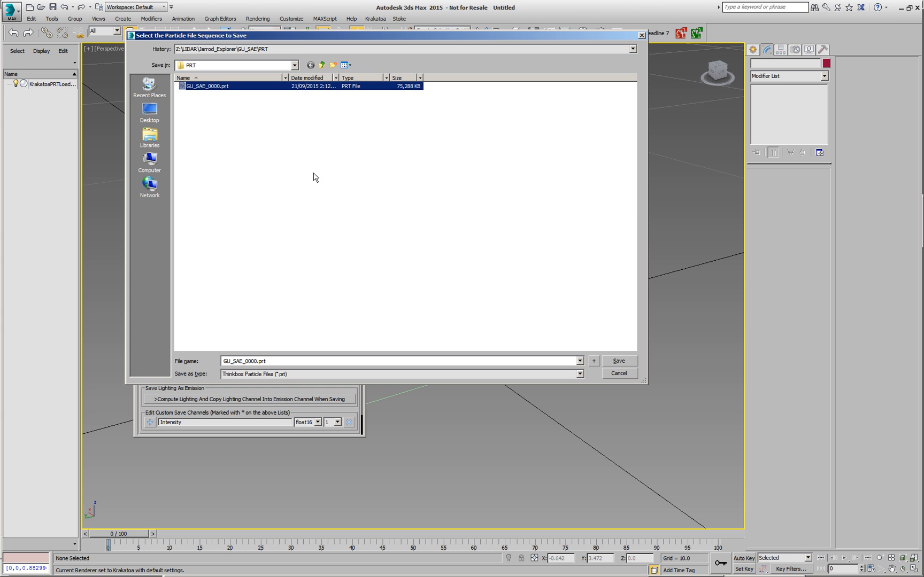
left_click(620, 362)
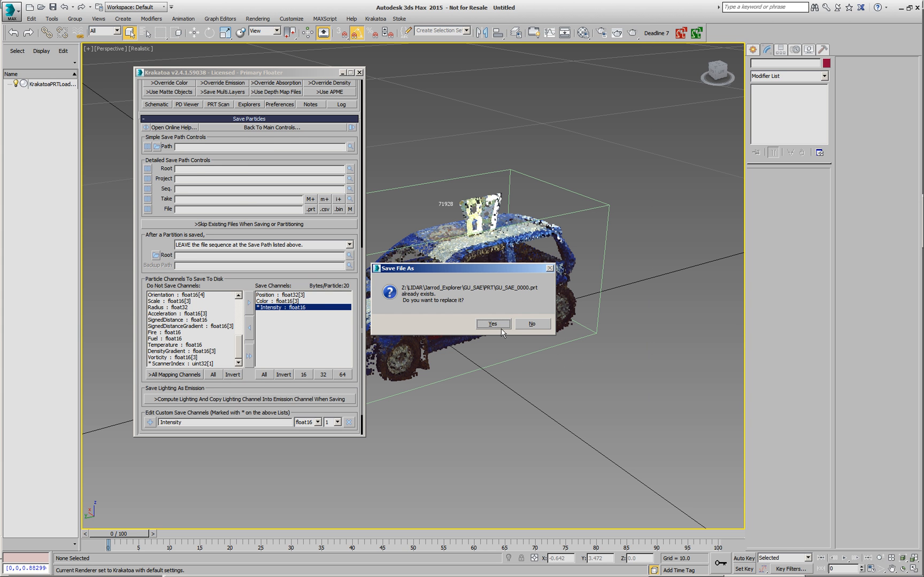
left_click(493, 323)
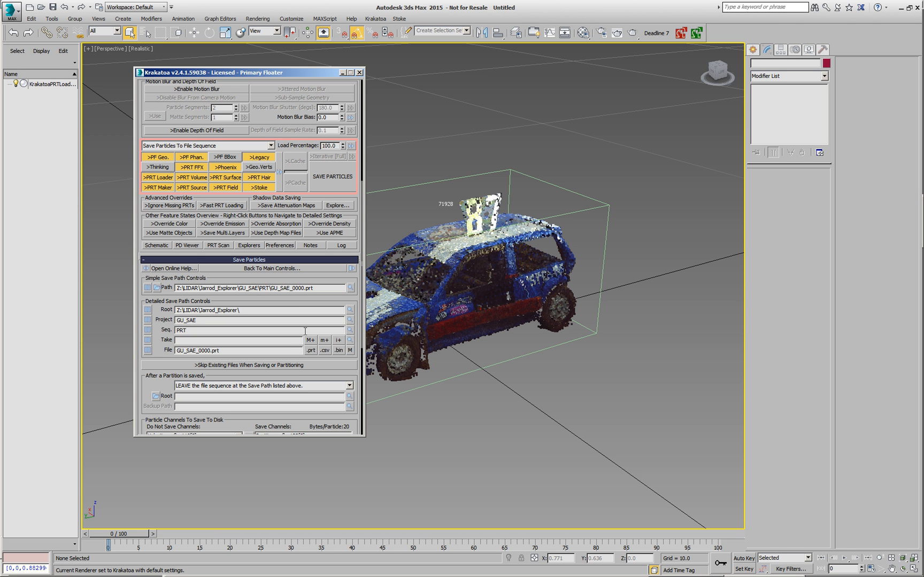
- Save the current frame's particles with the Position, Color and Intensity channels to the PRT file
left_click_drag(303, 129, 313, 281)
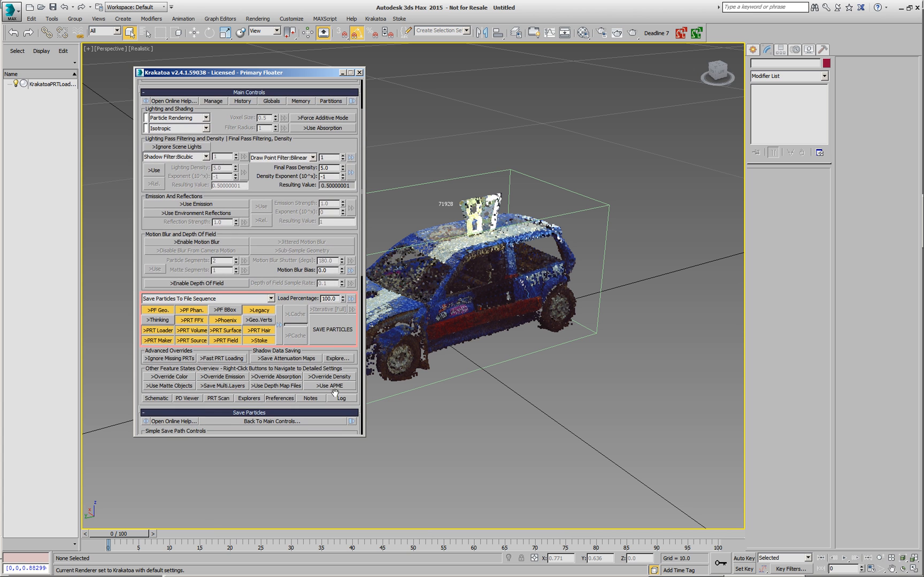
left_click(329, 330)
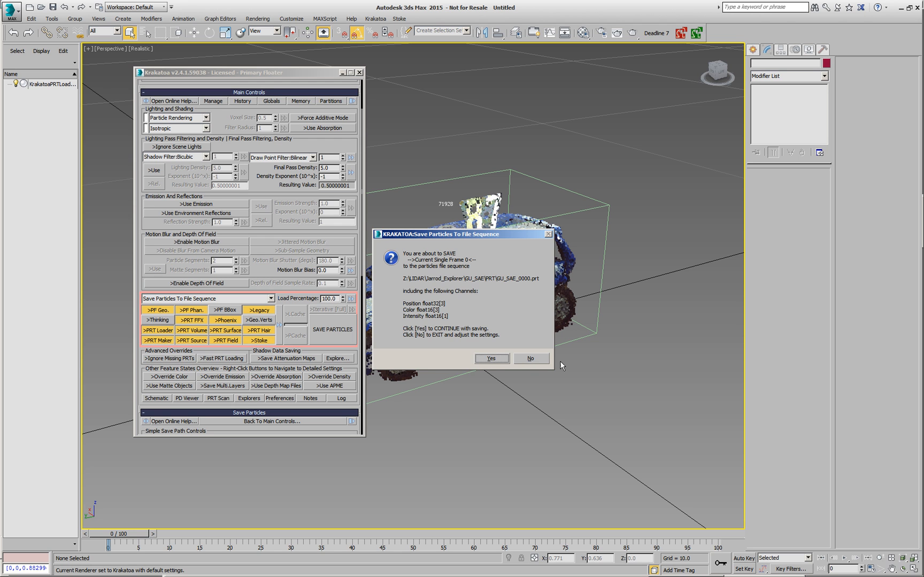
left_click(491, 358)
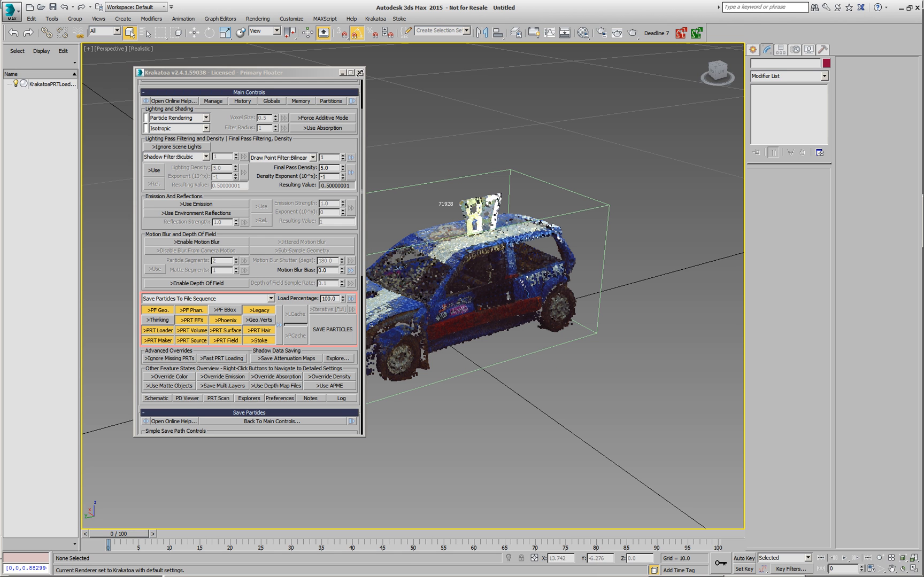
- Close the Krakatoa window and delete the car's PRT Loader from the scene
left_click(359, 72)
left_click(460, 263)
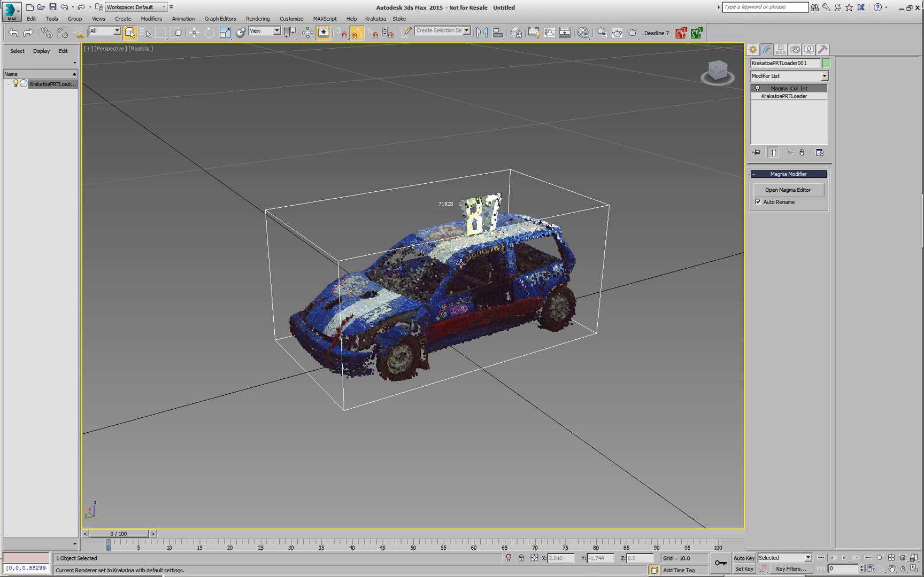
key("Delete")
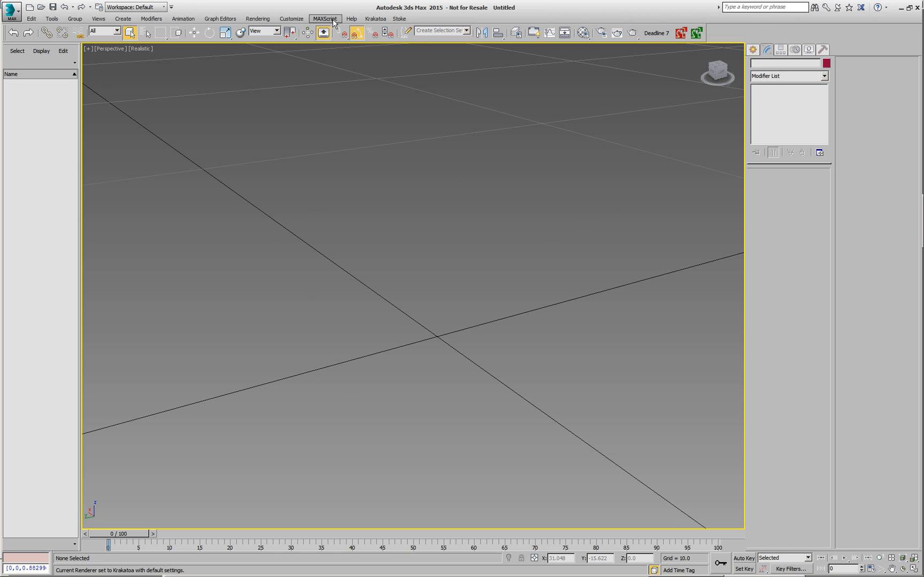
- Set the system unit scale to Inches
left_click(294, 21)
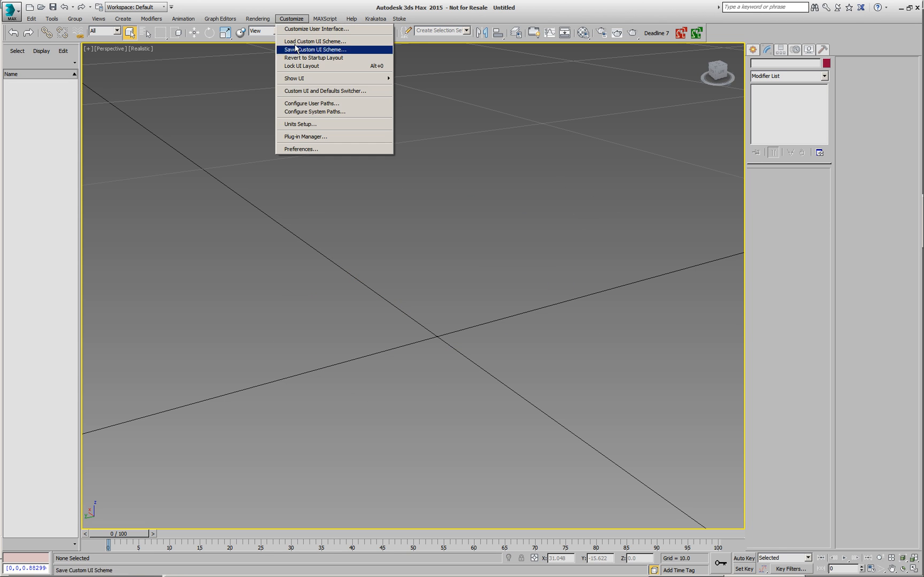
left_click(315, 124)
left_click(472, 216)
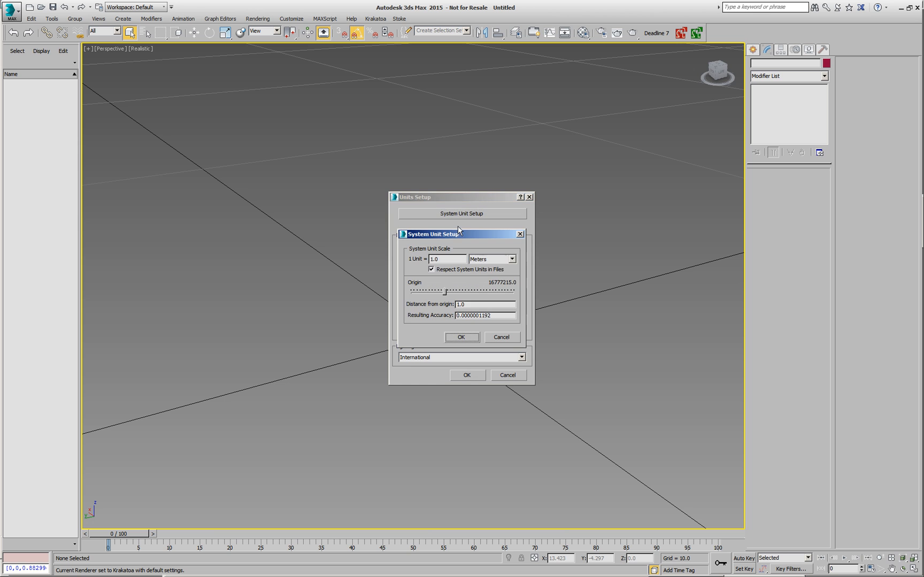
left_click(484, 259)
left_click(492, 268)
left_click(474, 333)
left_click(466, 376)
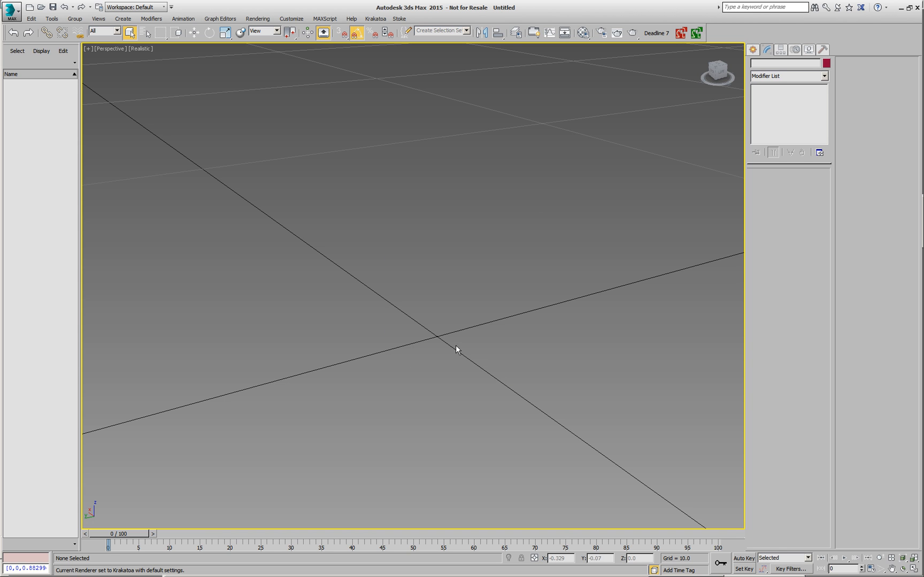
- Create a PRT Loader at the world origin that loads GU_SAE_0000.prt from the GU_SAE PRT folder
left_click(376, 19)
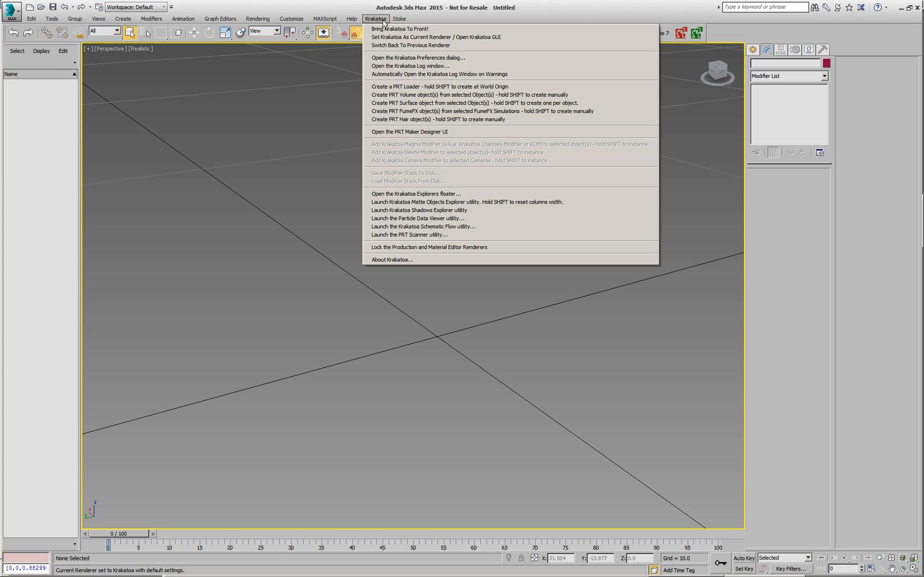
left_click(392, 87)
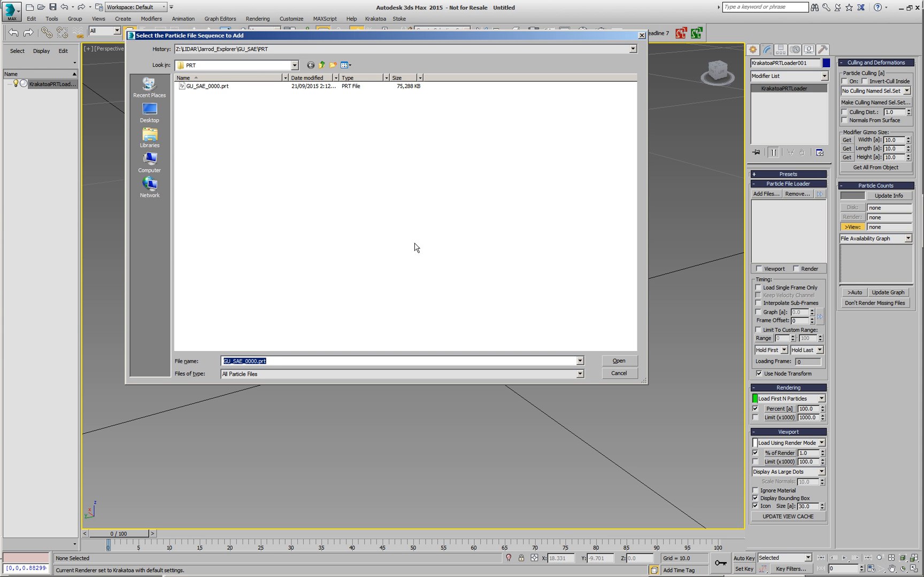
left_click(212, 87)
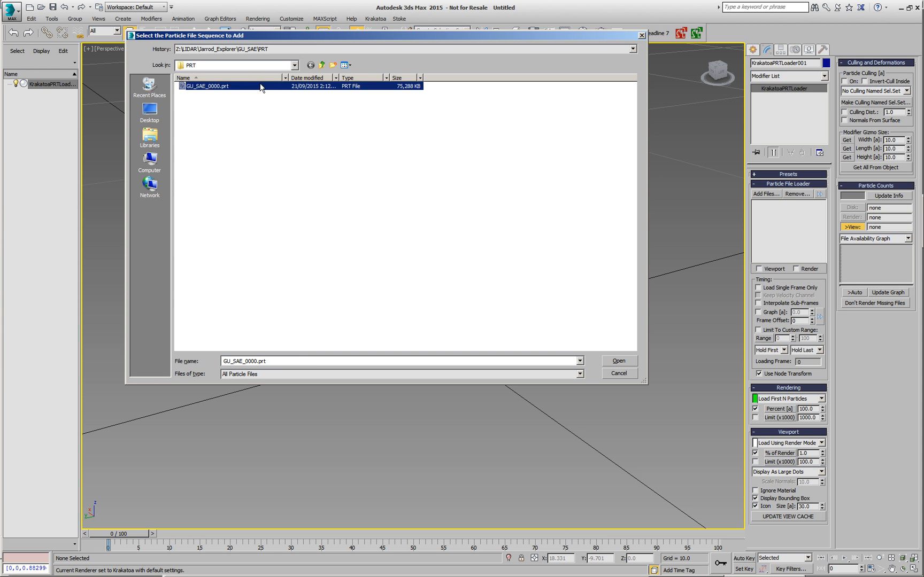
double_click(216, 85)
left_click(416, 306)
key("z")
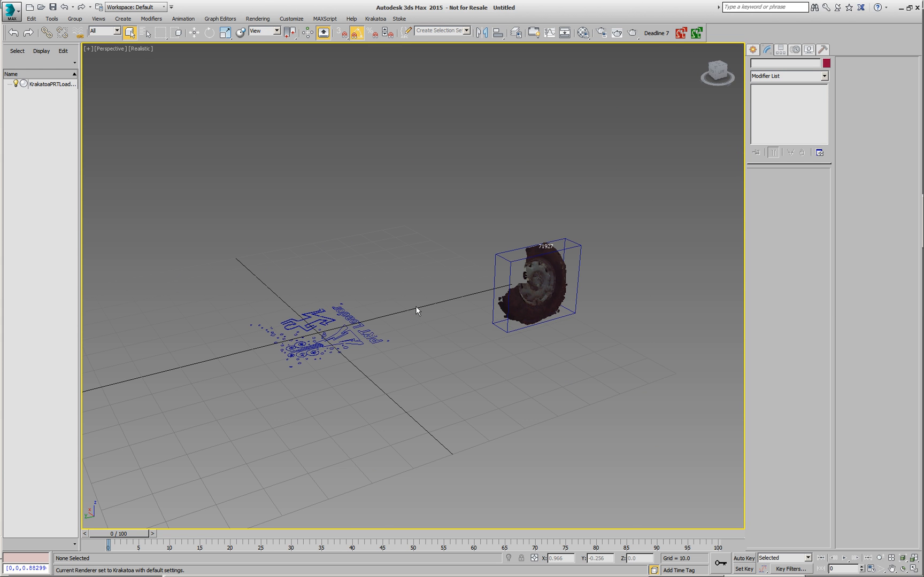
- Set the new PRT Loader's viewport display to 100% of the render particles and view the car from its front side
middle_click_drag(507, 327, 484, 328, "alt")
middle_click_drag(445, 328, 529, 401)
left_click(530, 401)
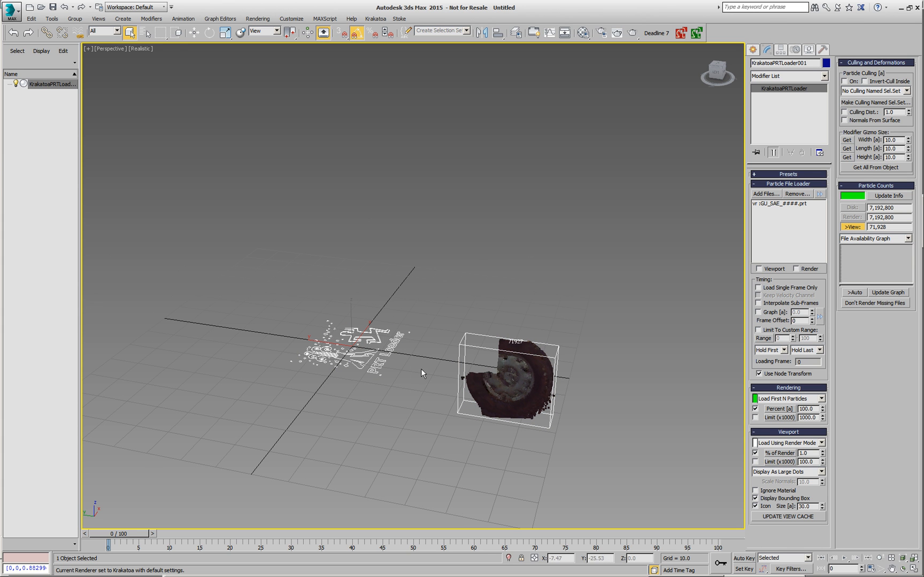
left_click(791, 453)
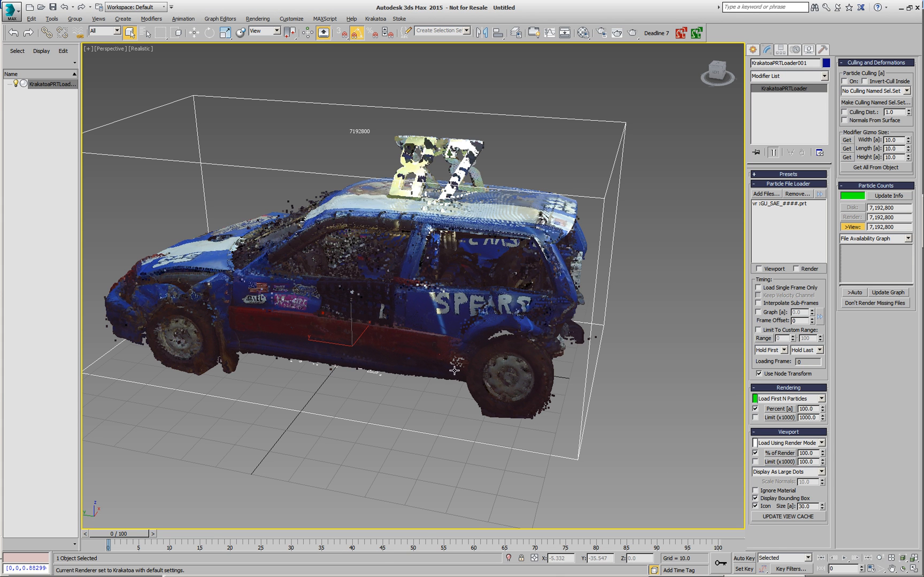
middle_click_drag(509, 372, 600, 356, "alt")
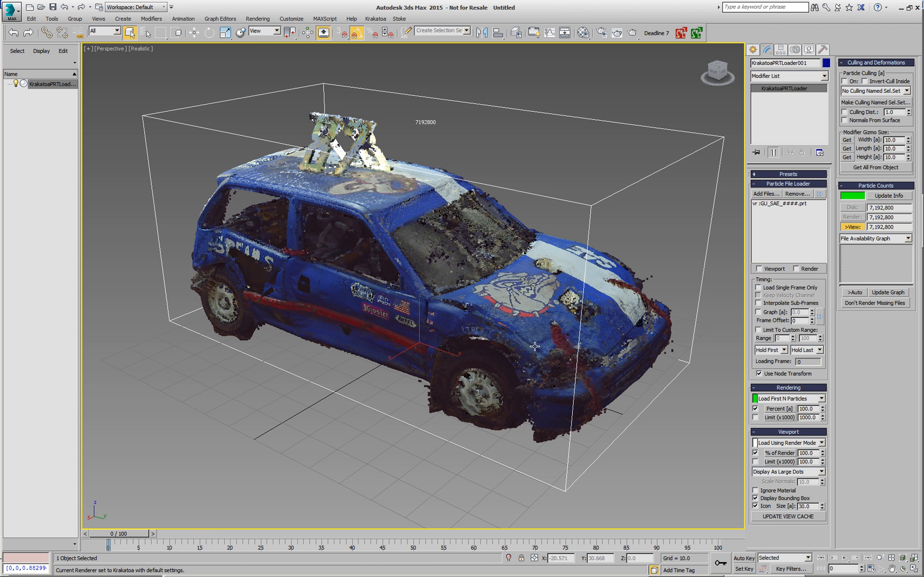
middle_click_drag(538, 346, 657, 288, "alt")
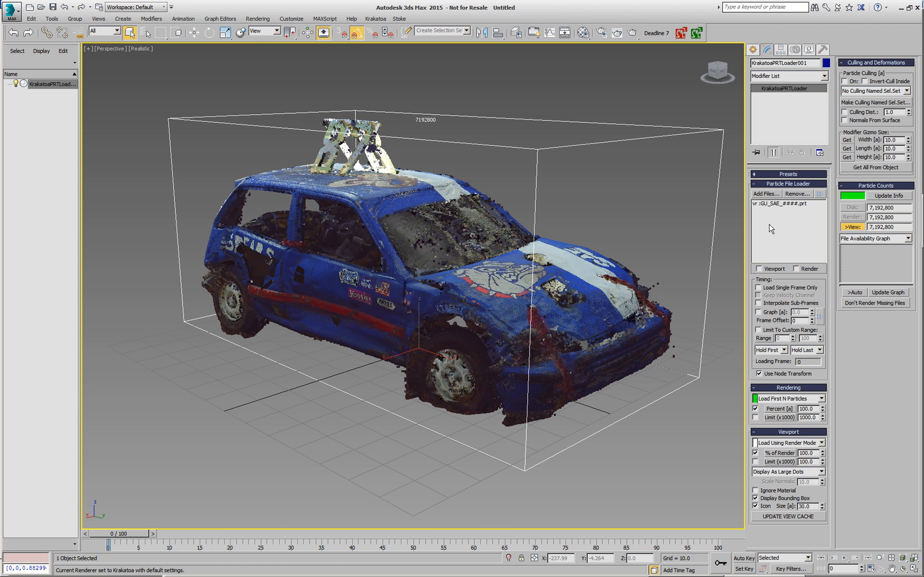
- Check the loaded PRT file's length unit, coordinate system and saved channels in the File Sequence Manager, then deselect the loader
left_click(817, 194)
left_click(822, 199)
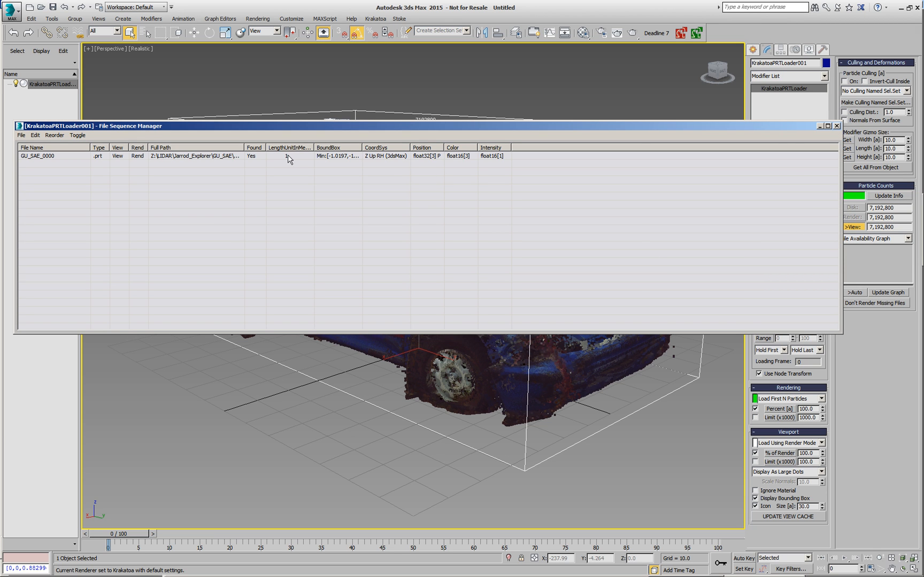
left_click_drag(312, 150, 333, 149)
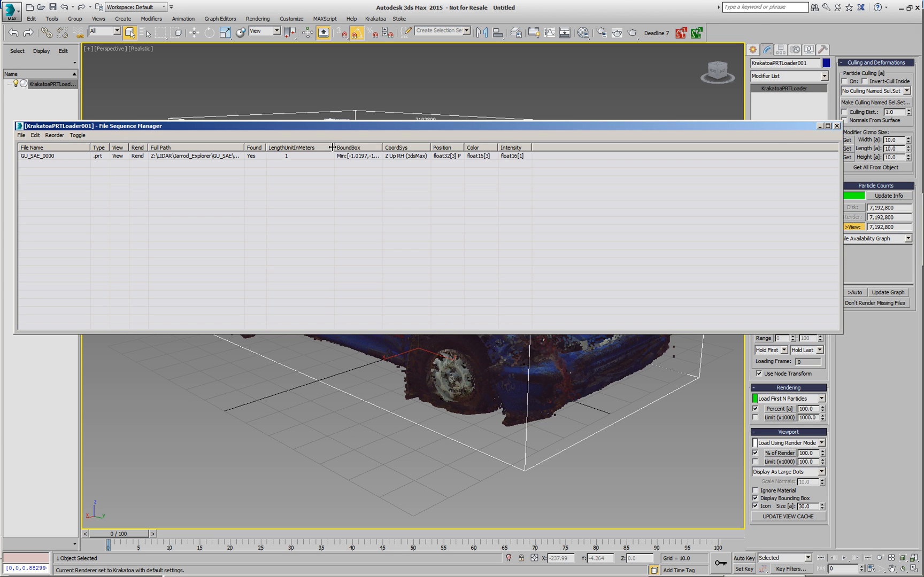
left_click(288, 158)
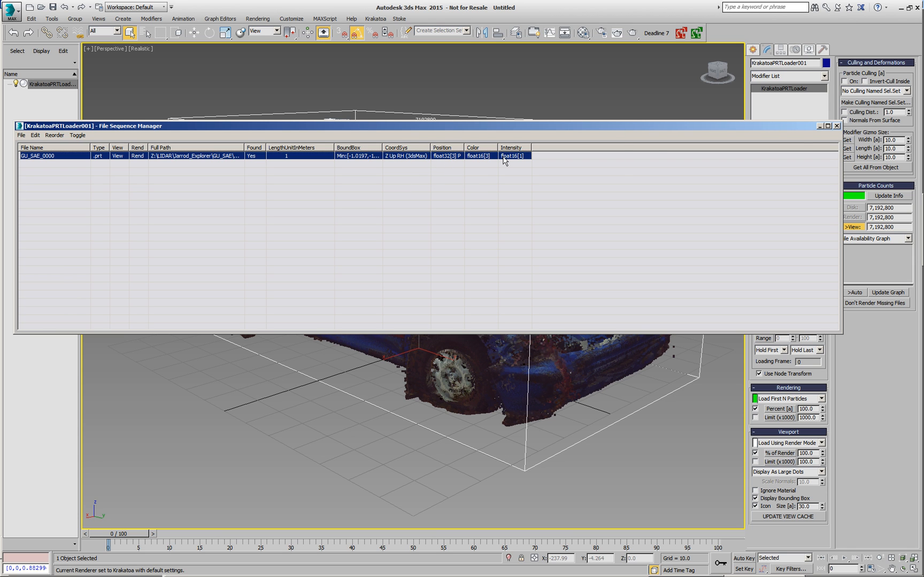
left_click(837, 126)
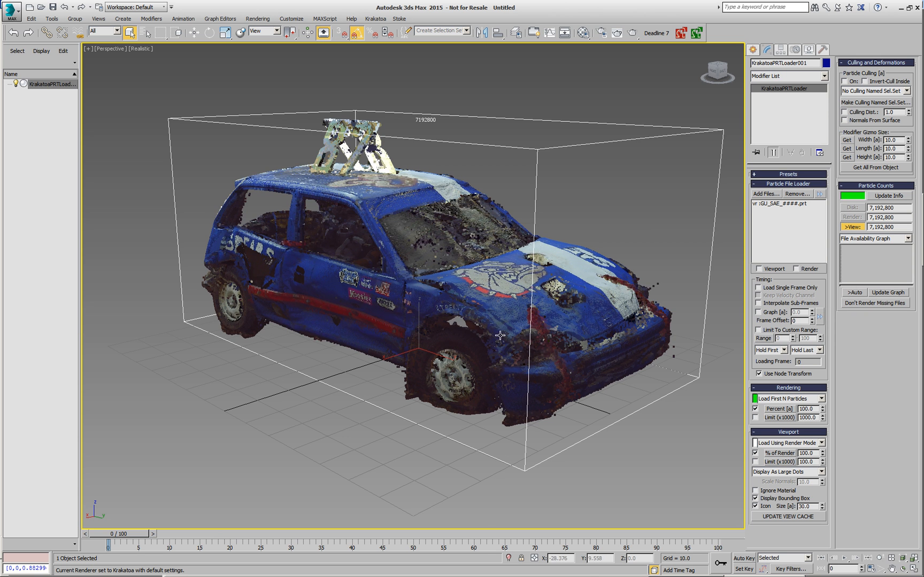
middle_click_drag(489, 336, 511, 338, "alt")
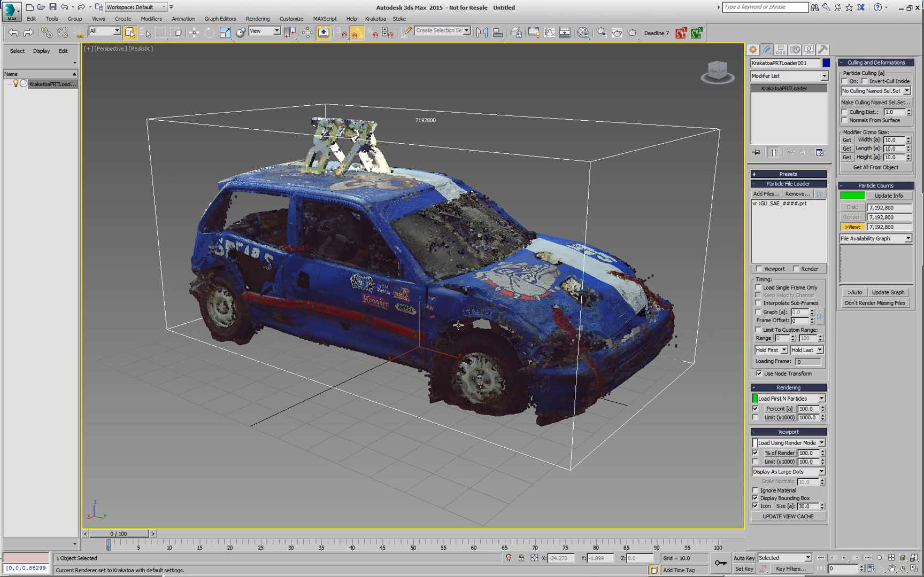
middle_click_drag(458, 326, 441, 330, "alt")
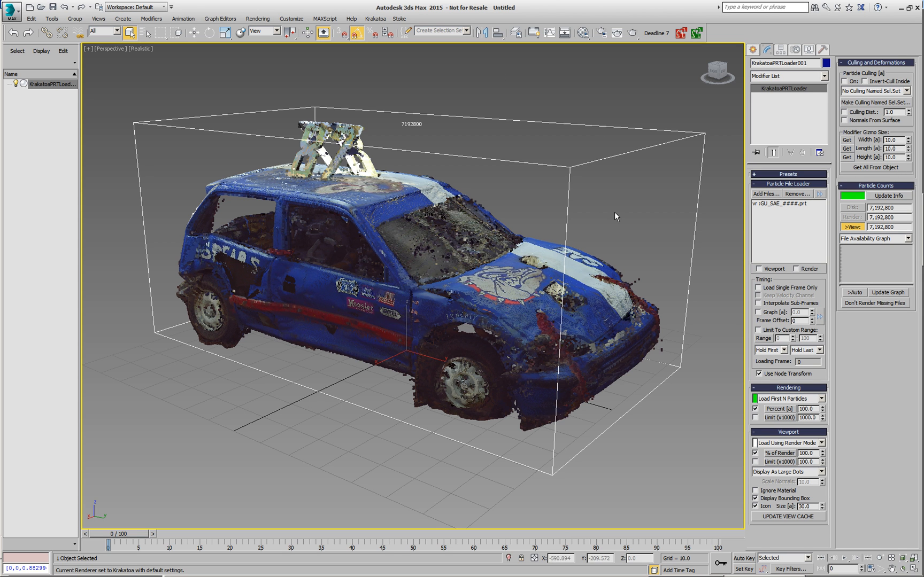
left_click(362, 441)
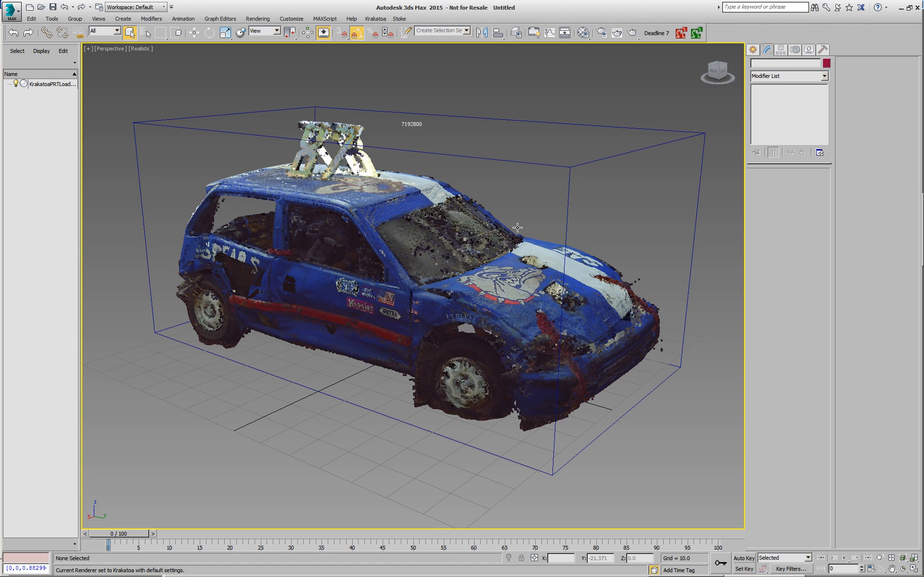
- Bring up the Krakatoa controls and switch the rendering mode to Render Scene Particles
left_click(375, 19)
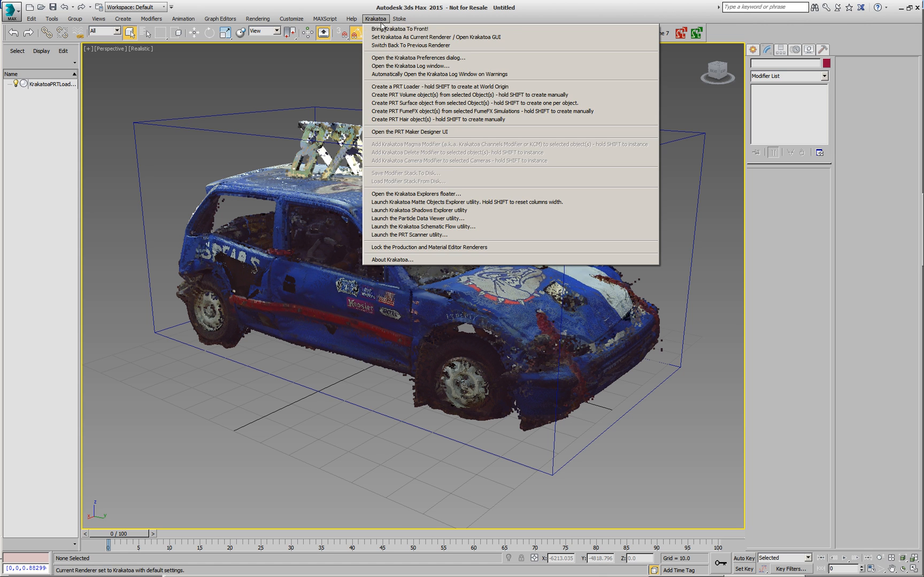
left_click(400, 28)
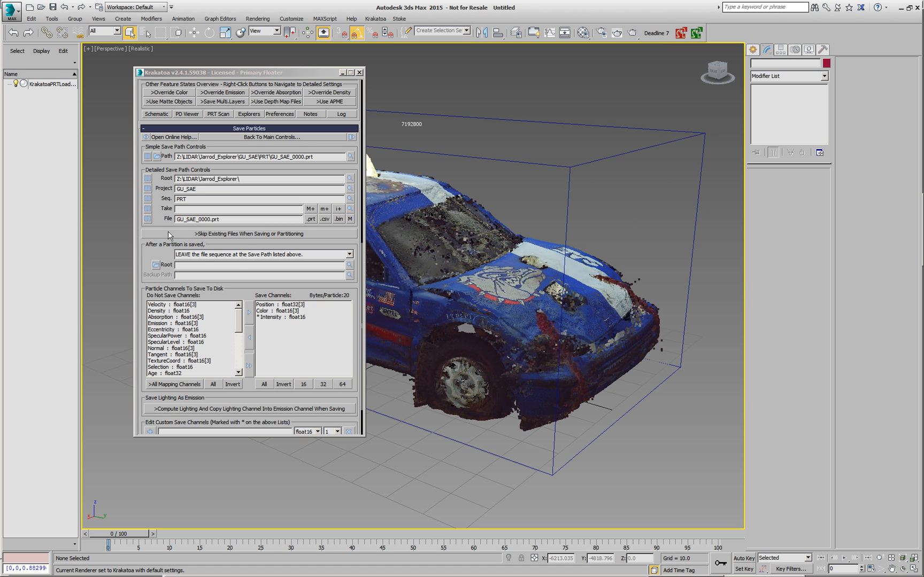
left_click_drag(179, 169, 183, 408)
left_click(219, 260)
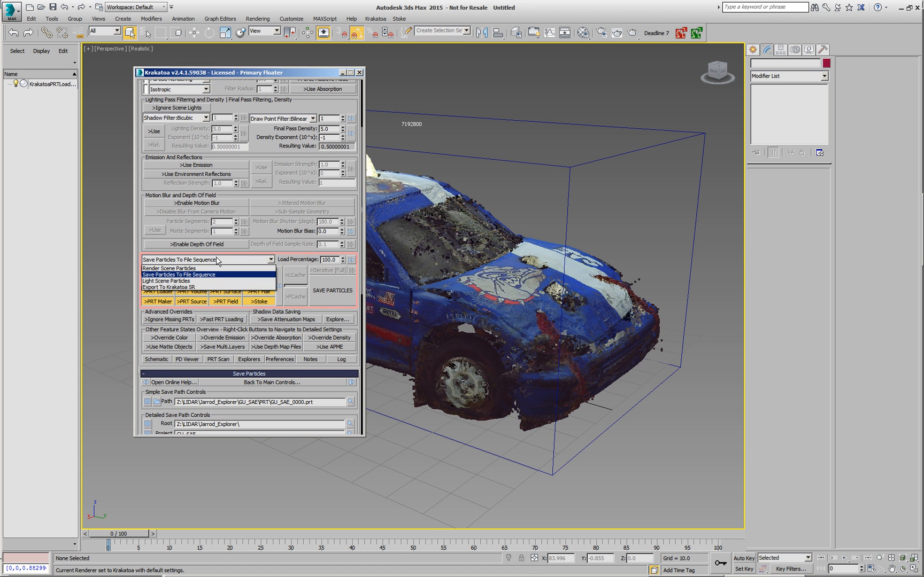
left_click(187, 273)
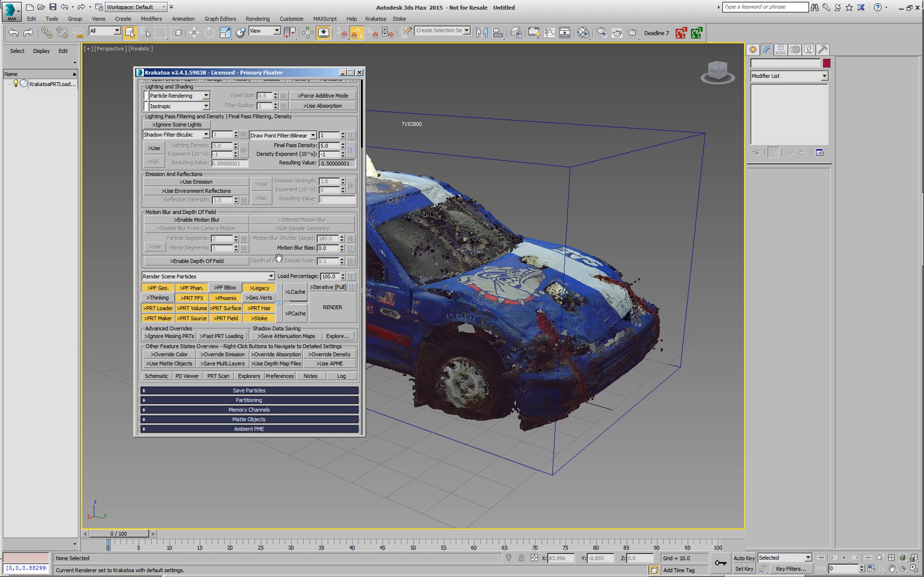
- Create a new global channel override set whose Magma flow writes the Color input channel to the Emission output
left_click_drag(279, 262, 280, 329)
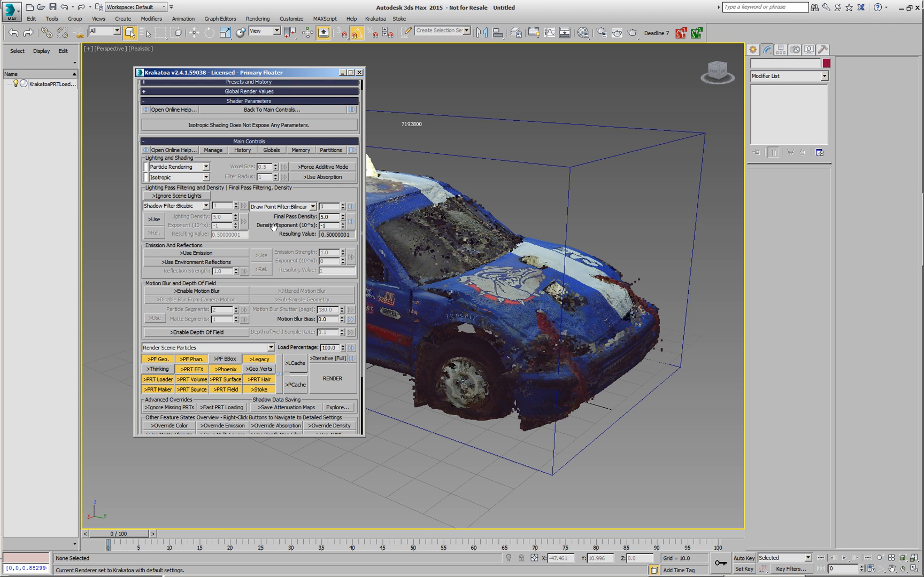
scroll(274, 227, "up", 1)
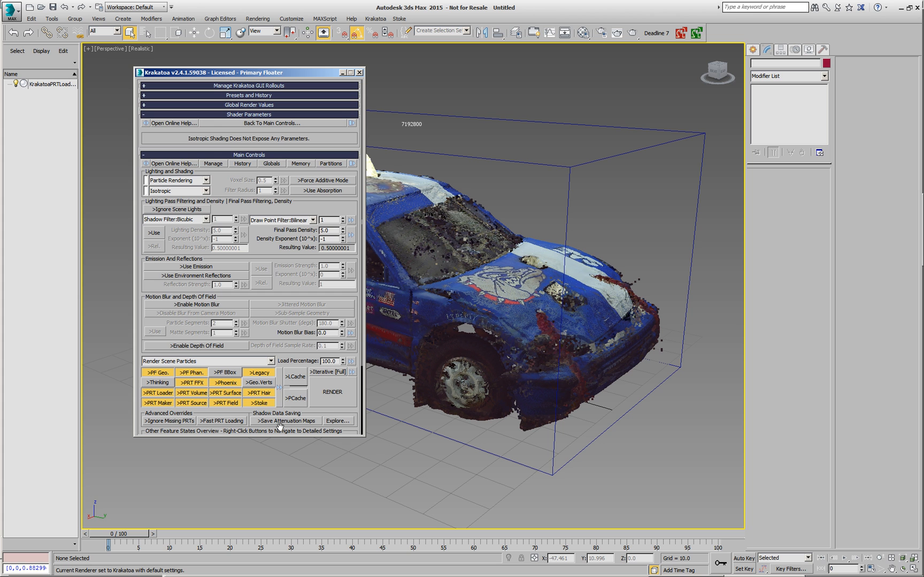
left_click(239, 105)
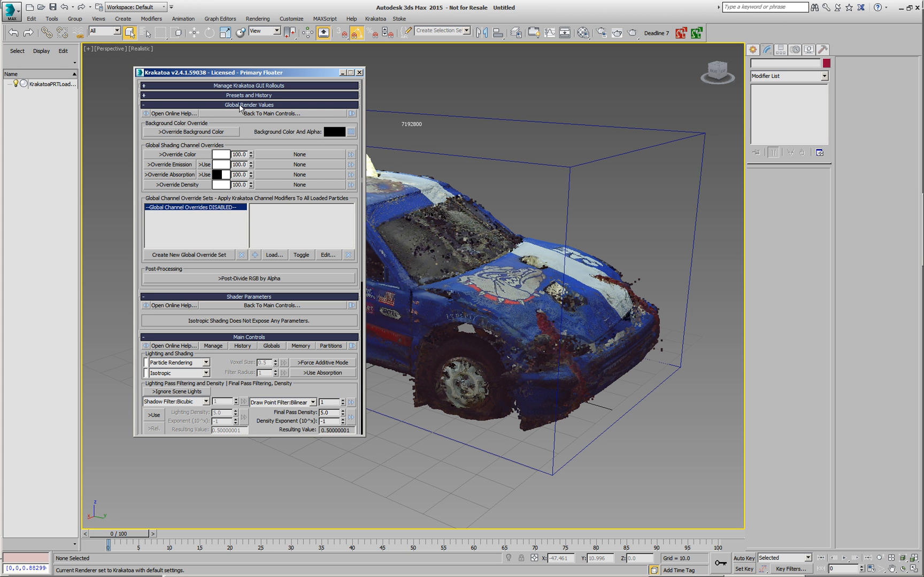
left_click(180, 256)
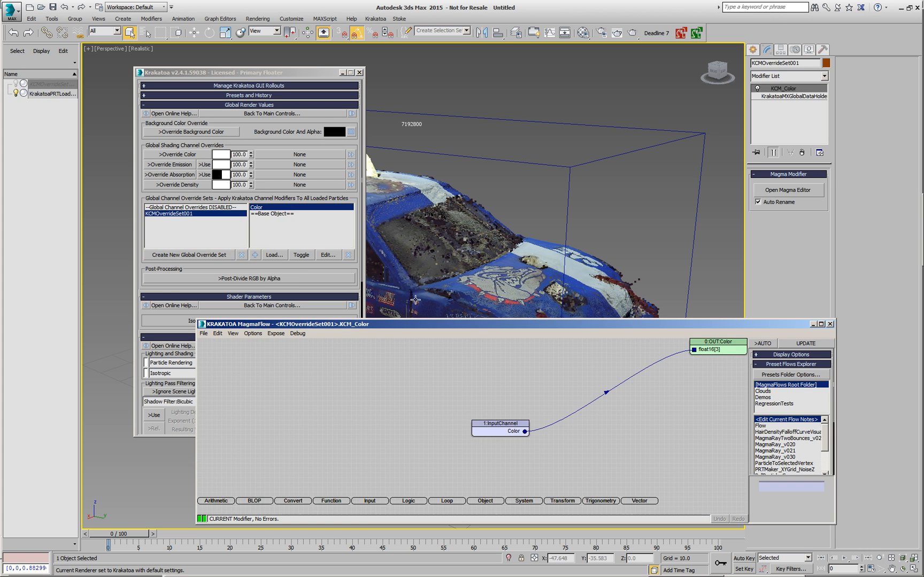
left_click(708, 350)
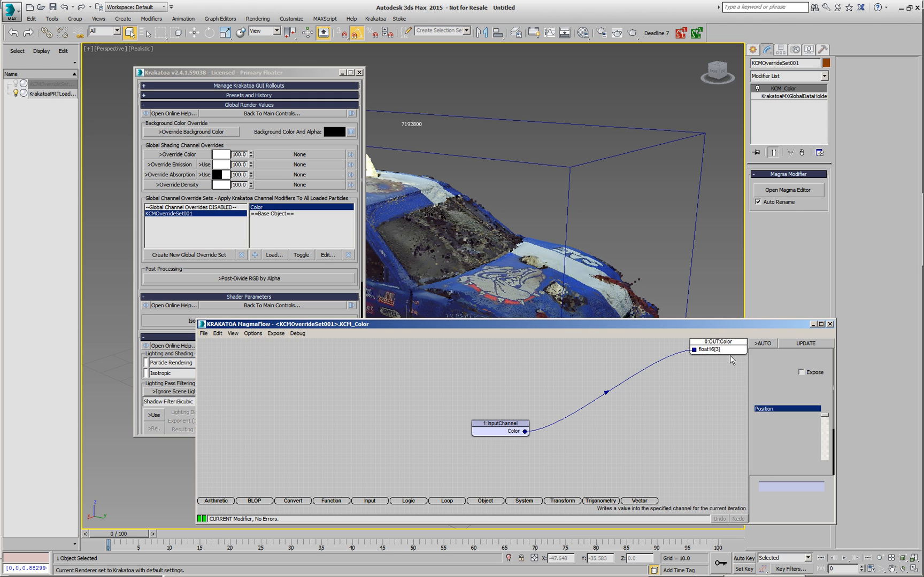
left_click(770, 440)
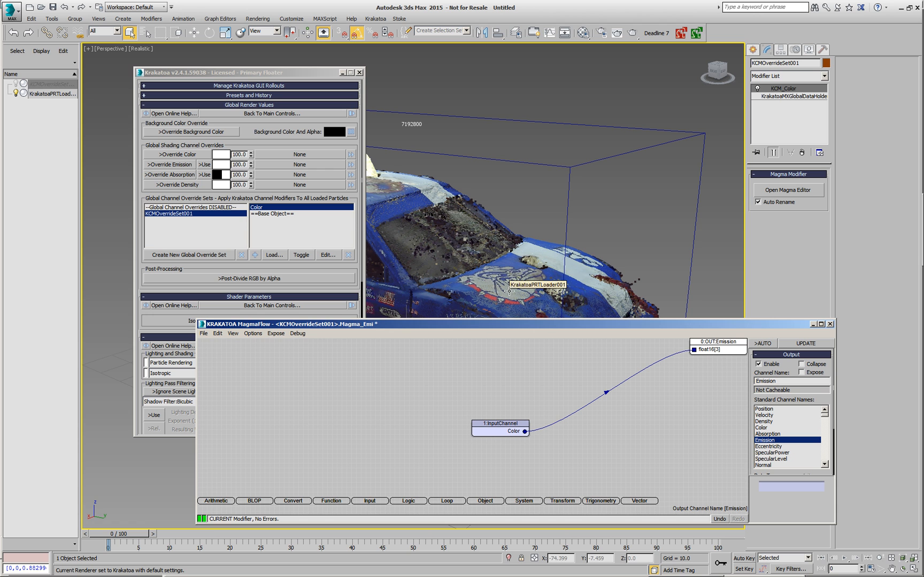
left_click(830, 323)
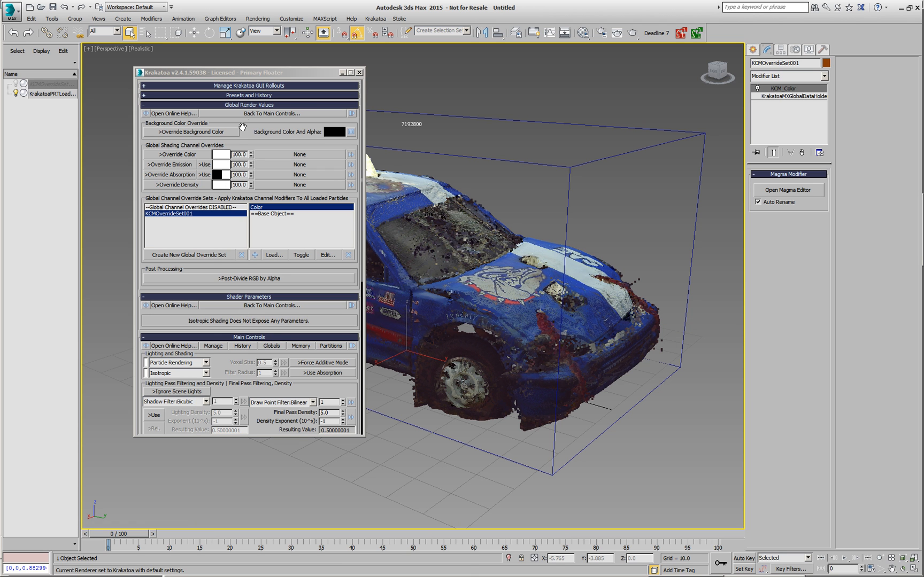
- Enable Use Emission and full iterative mode in Krakatoa, and render the perspective view's current frame
left_click(246, 305)
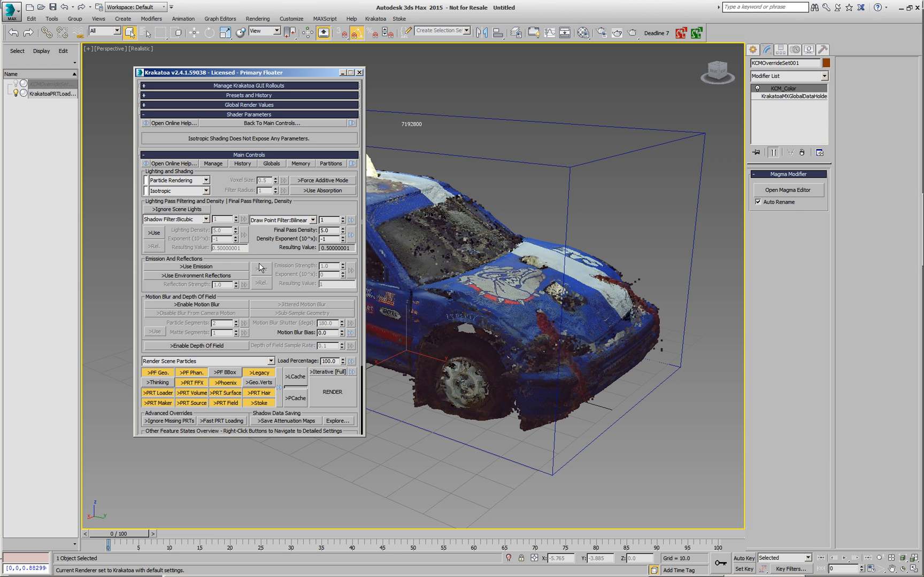
left_click(241, 268)
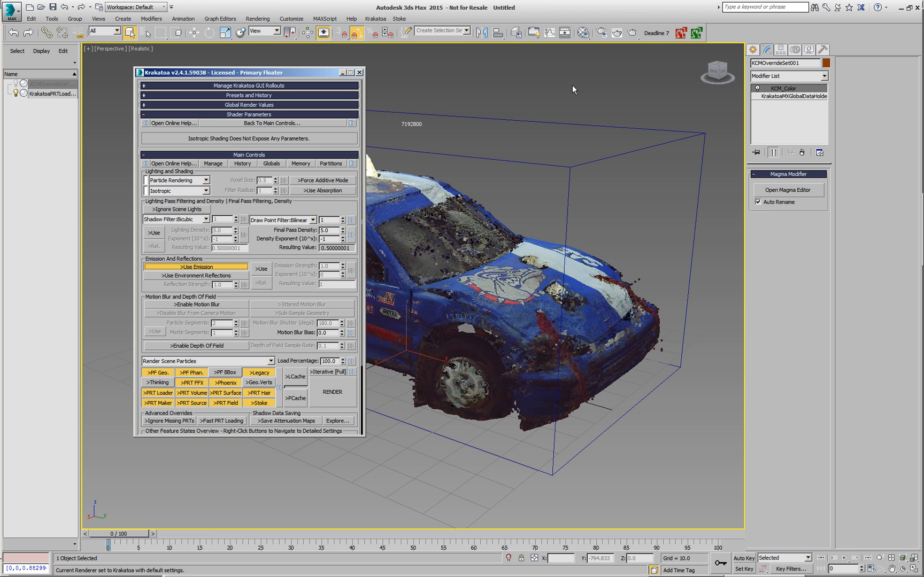
left_click(601, 33)
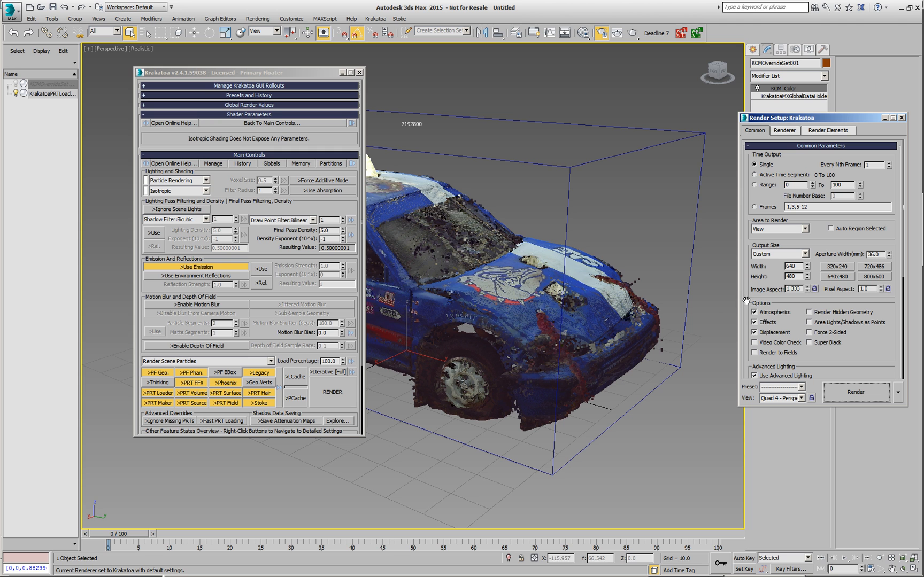
left_click(324, 373)
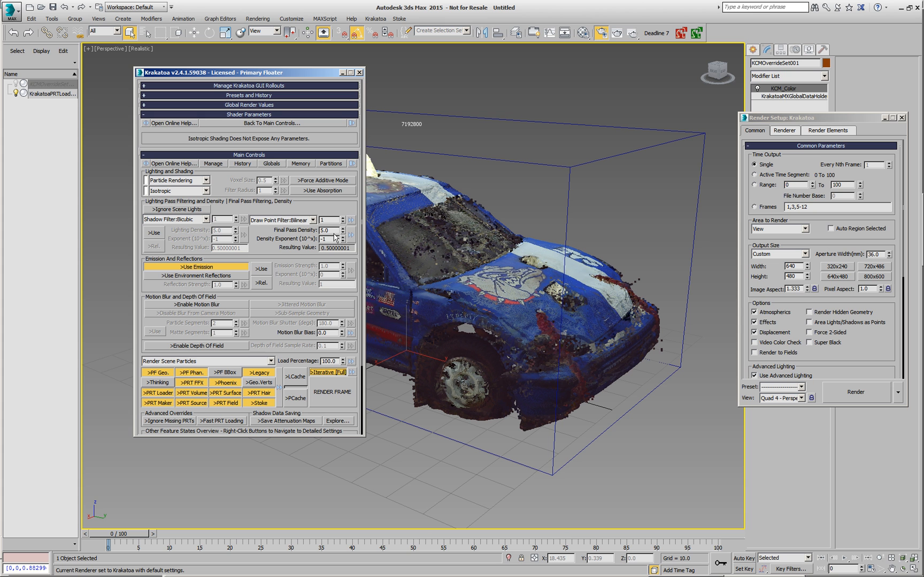
left_click(334, 391)
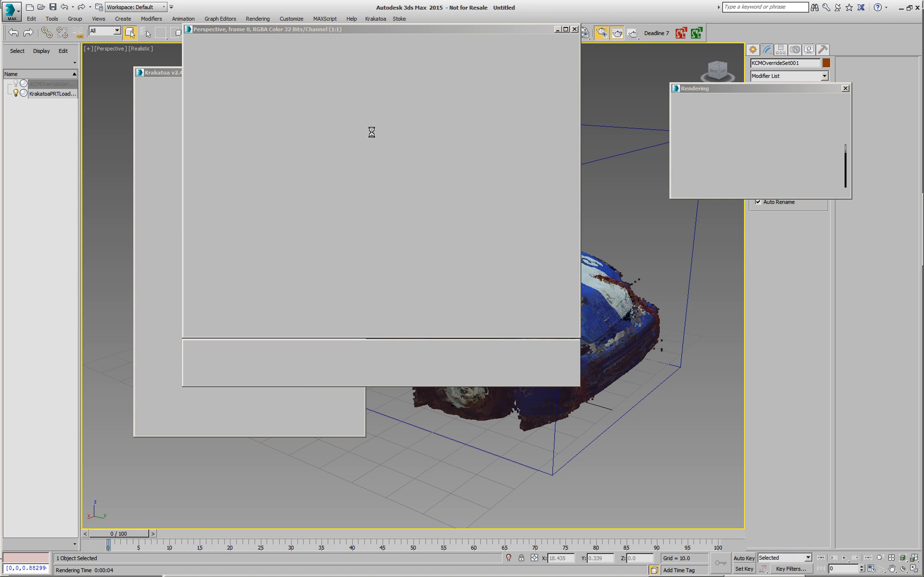
- Examine the rendered car in the frame window, including its alpha channel
left_click(369, 251)
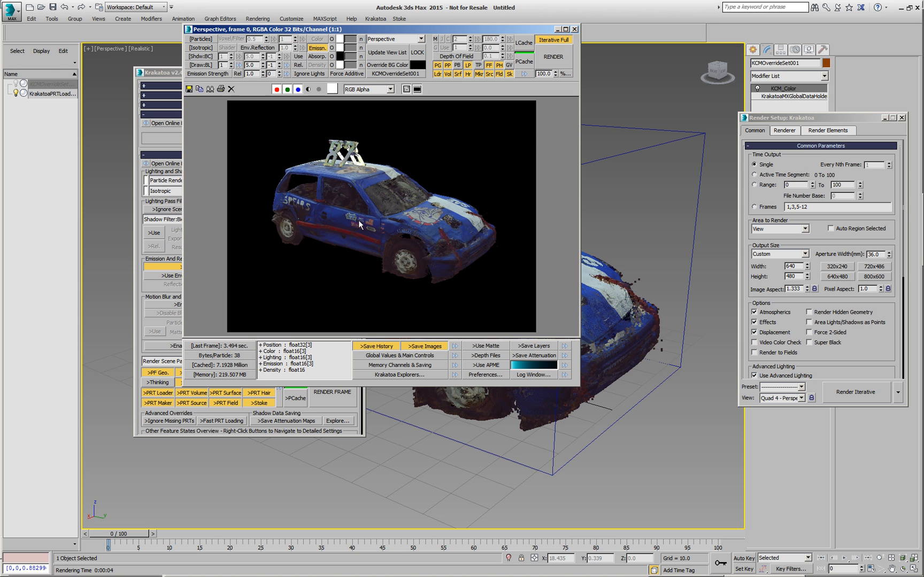
scroll(358, 220, "up", 1)
scroll(358, 219, "down", 1)
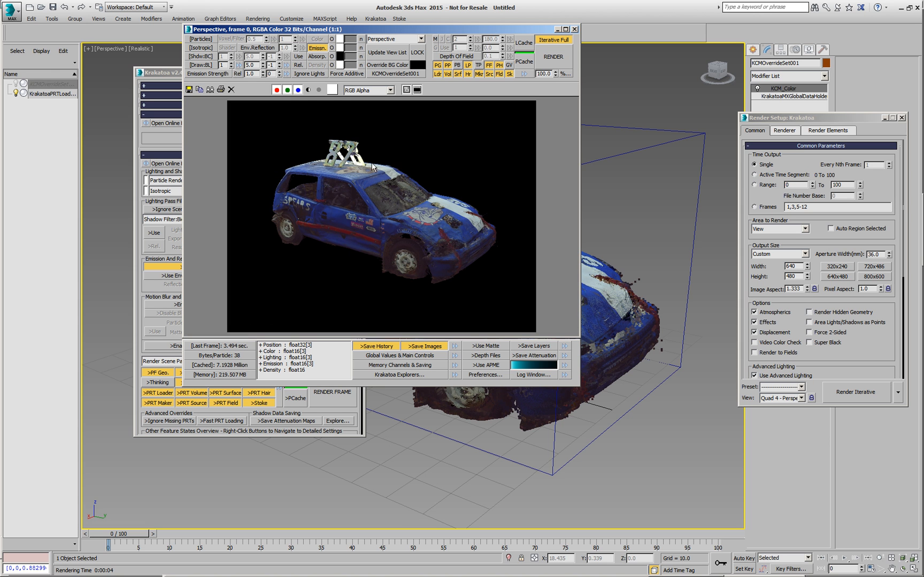
left_click(308, 89)
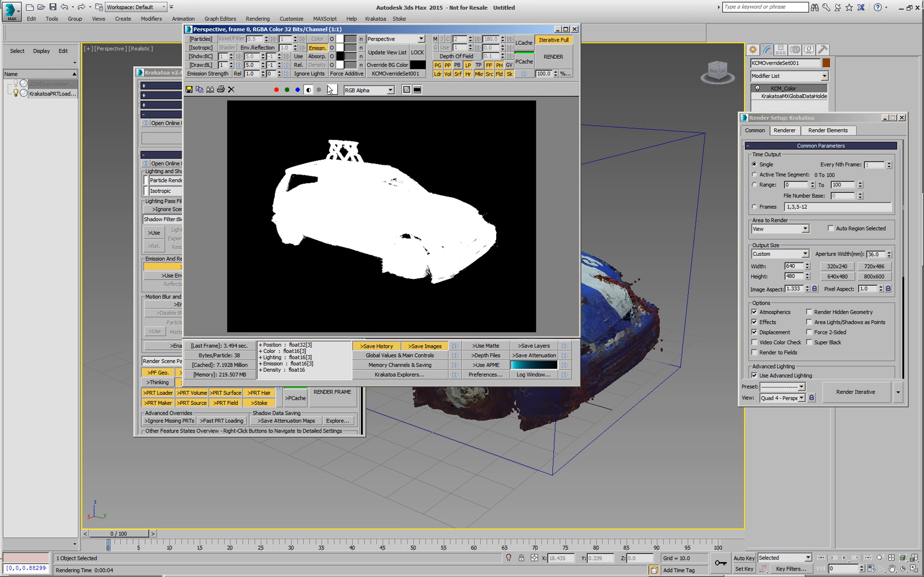
left_click(308, 89)
- Set Krakatoa's final pass density to 1.0 with exponent -2 and re-render the perspective view
left_click(162, 279)
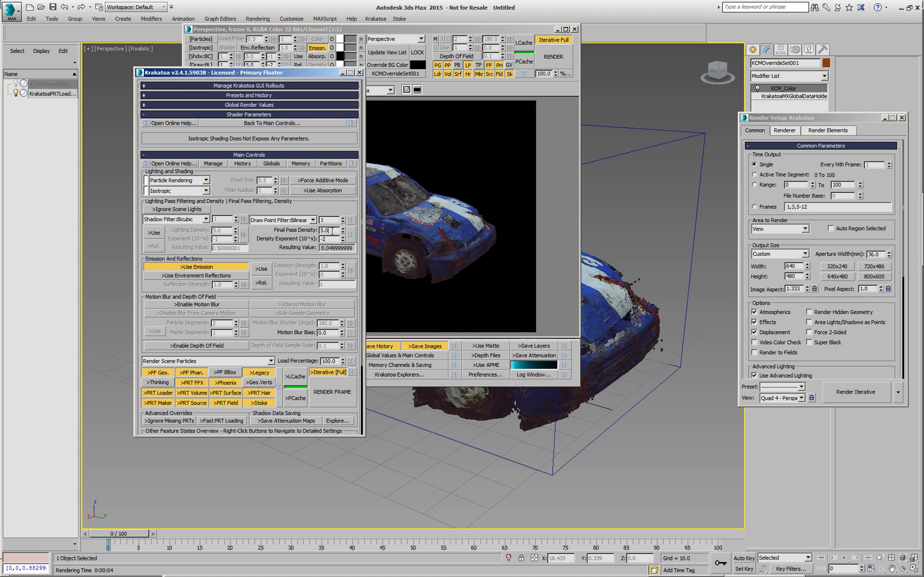
key("Return")
left_click(566, 41)
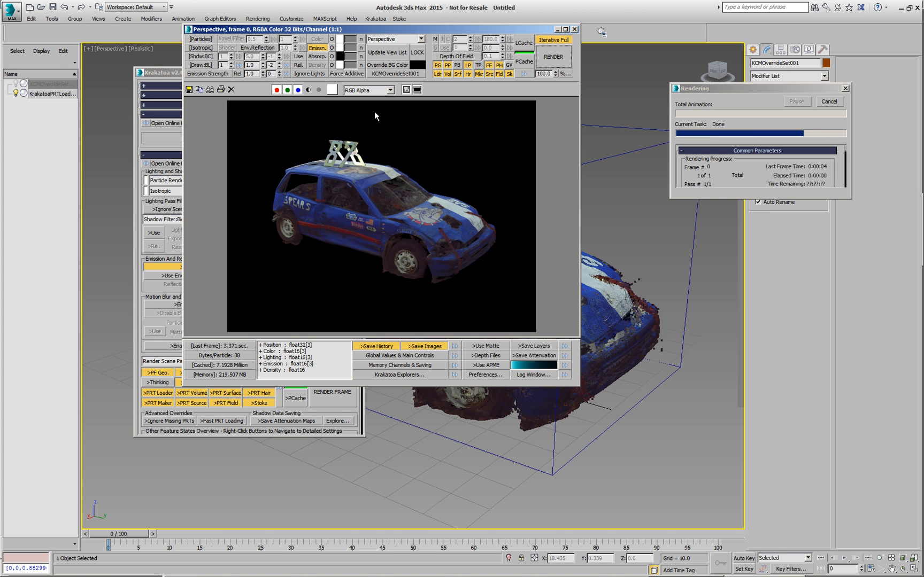
left_click(318, 90)
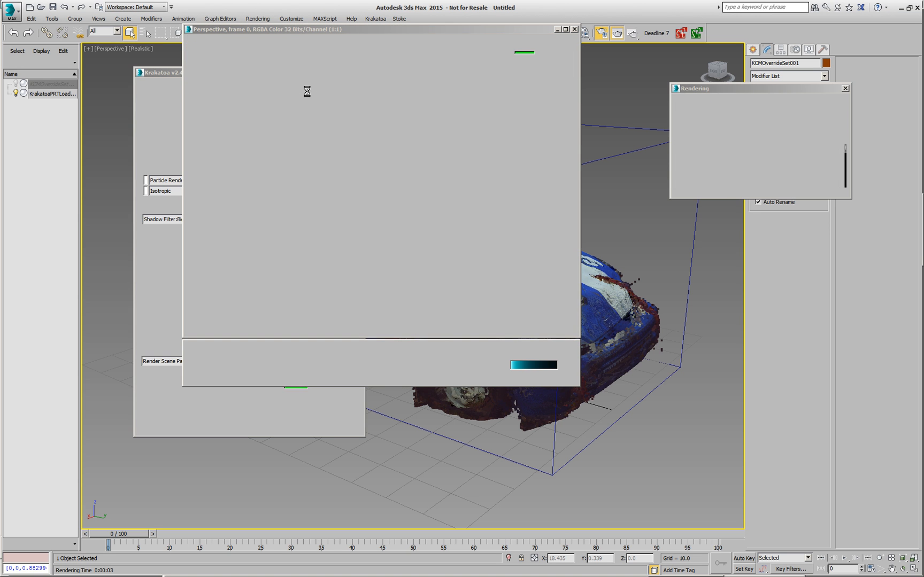
left_click(333, 92)
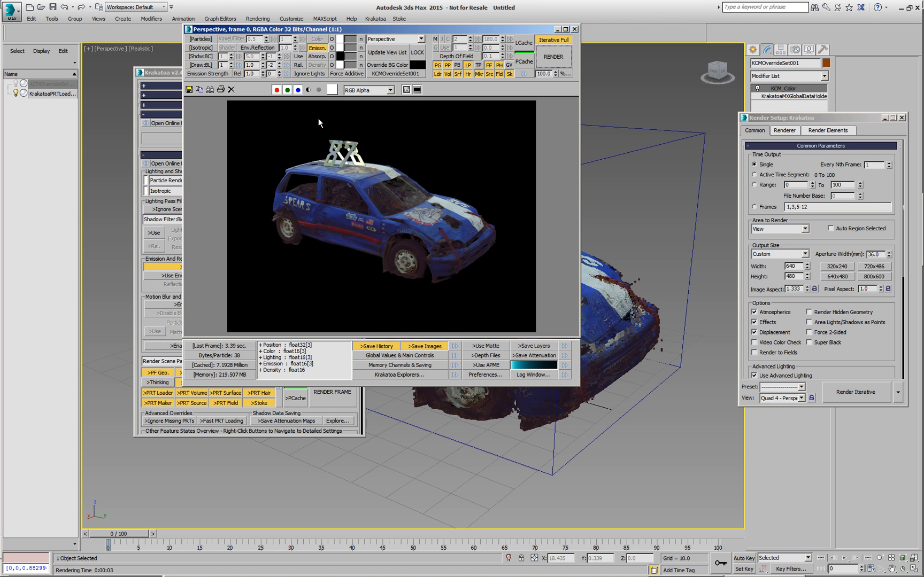
- Examine the rendered car's alpha channel and colors up close, including the windows, hood and bulldog decal
left_click(308, 90)
scroll(406, 199, "up", 2)
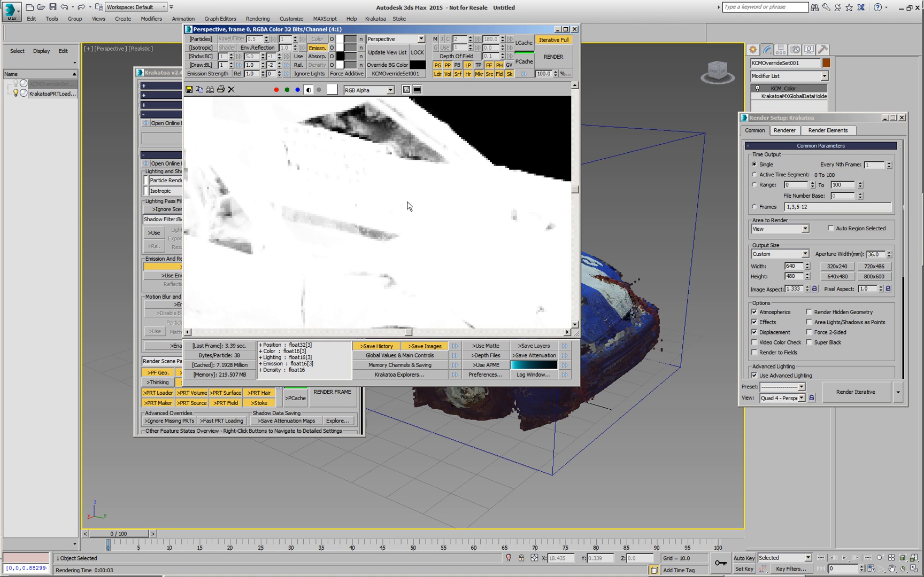
scroll(377, 125, "down", 2)
scroll(388, 219, "up", 2)
scroll(388, 219, "down", 2)
left_click(310, 90)
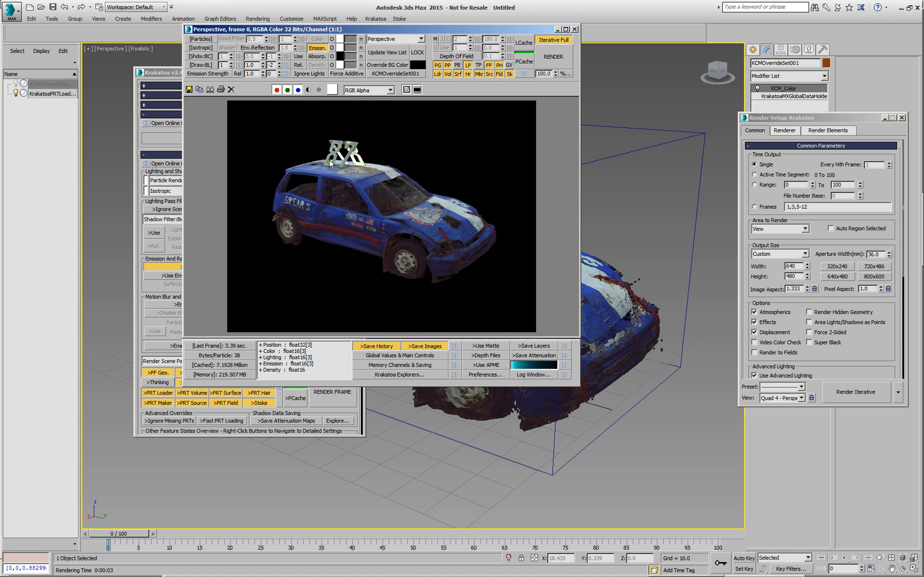
scroll(438, 208, "up", 1)
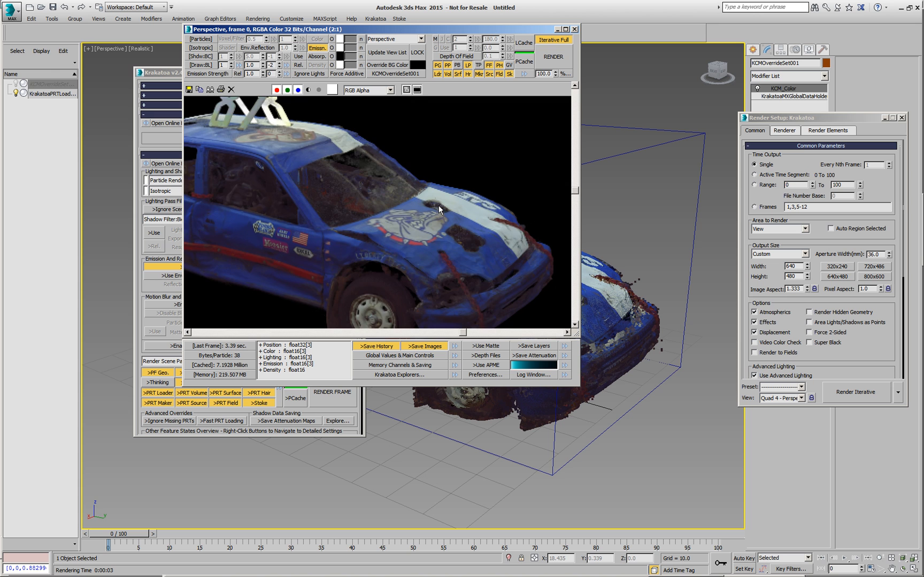
scroll(438, 208, "up", 1)
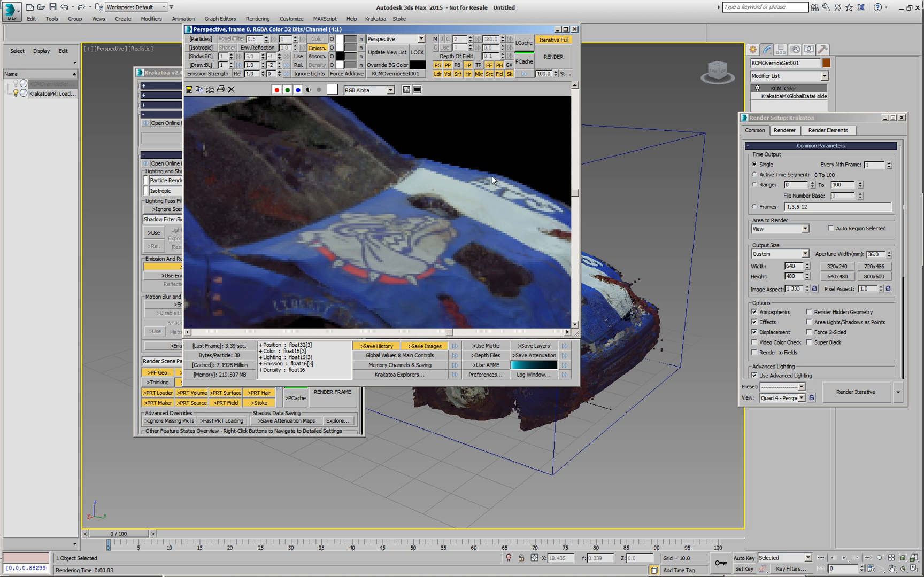
scroll(534, 195, "down", 1)
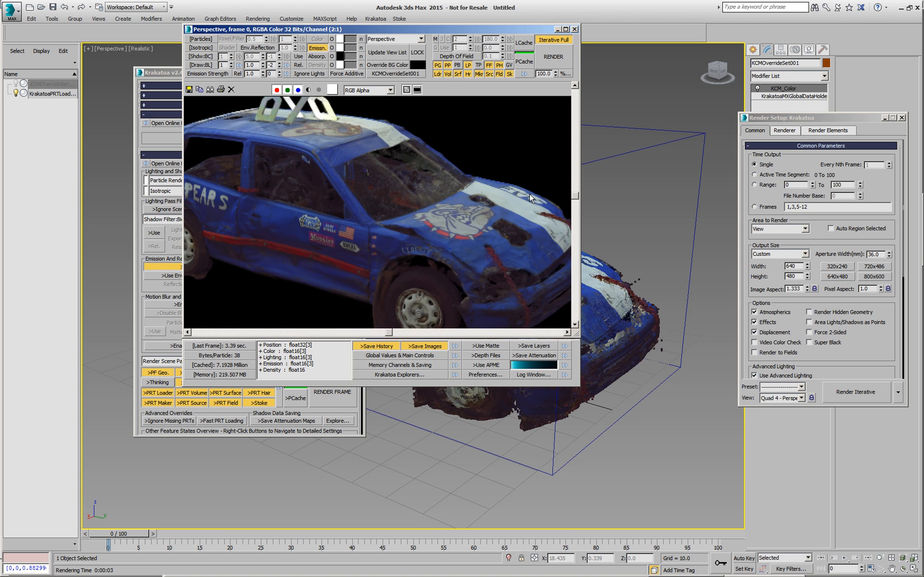
scroll(529, 194, "down", 1)
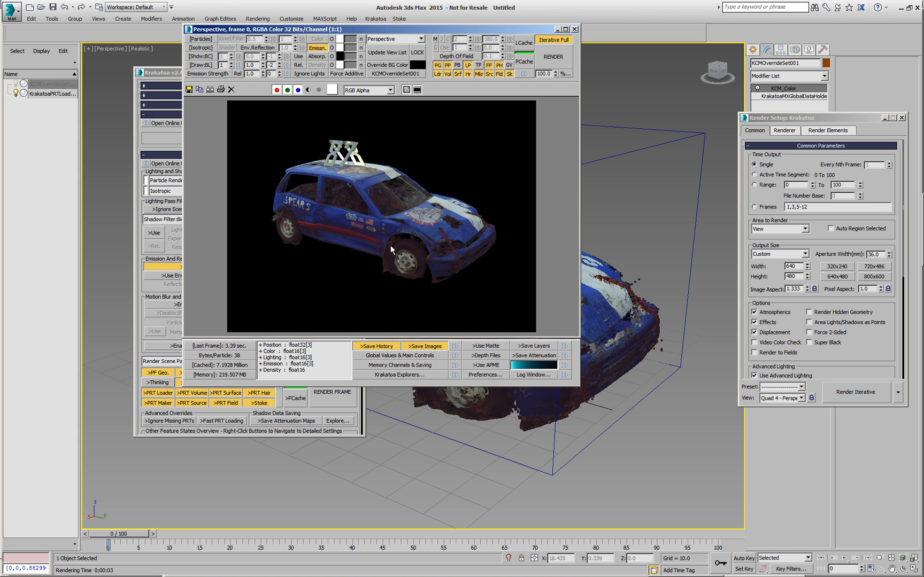
- Set the final pass density to 5.0 with a density exponent of -3
left_click(167, 290)
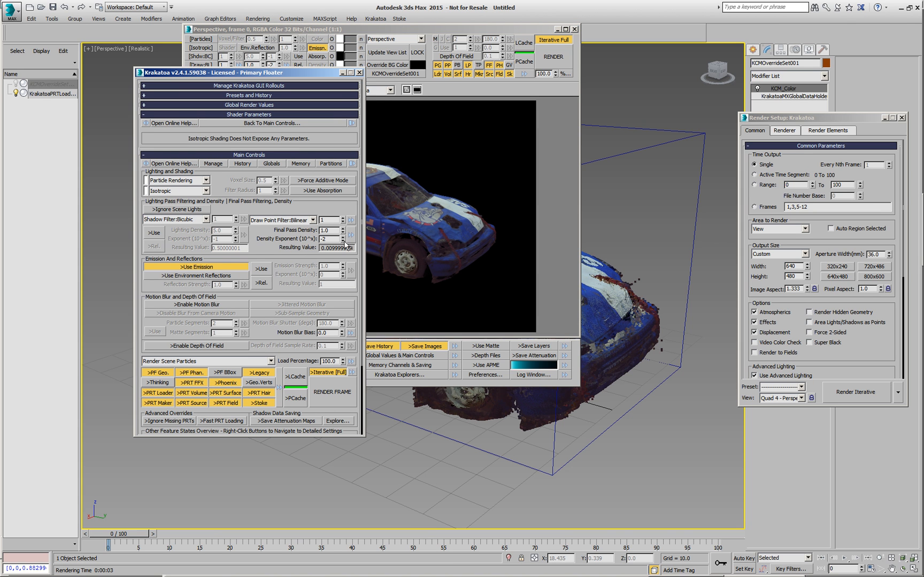
left_click_drag(334, 231, 301, 231)
type("5")
key("Return")
left_click(541, 42)
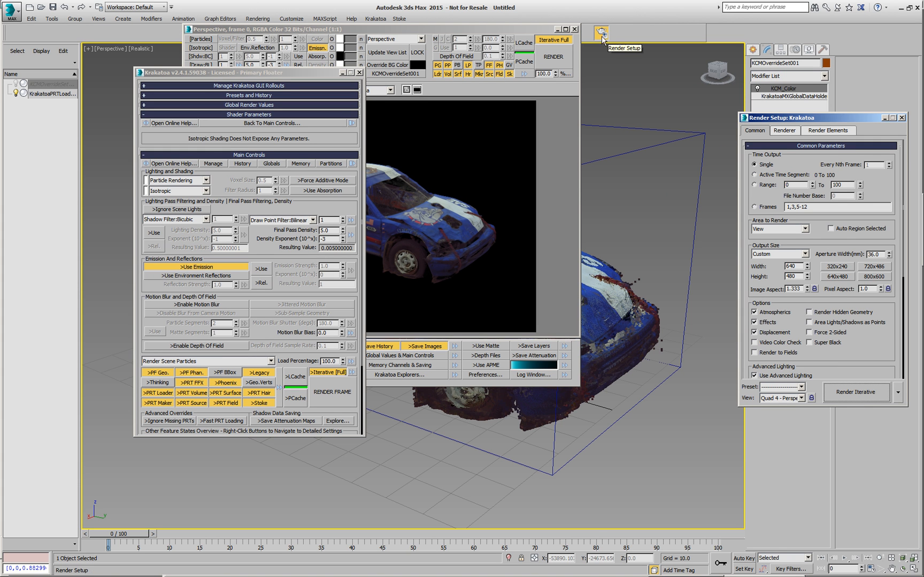
- Lock the output image aspect, set the render width to 1280 and render the frame at the larger size
double_click(792, 266)
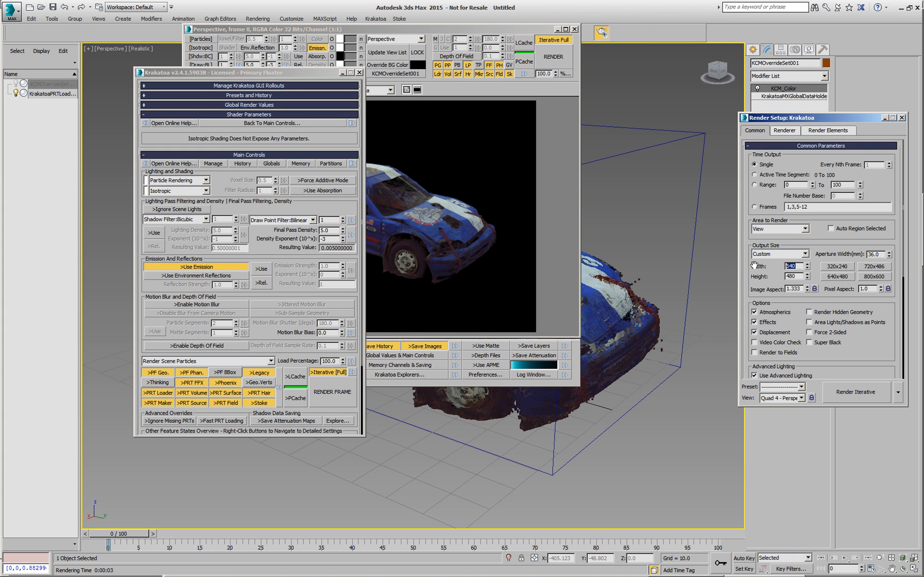
left_click(814, 289)
double_click(791, 266)
type("1280")
key("Return")
left_click(846, 391)
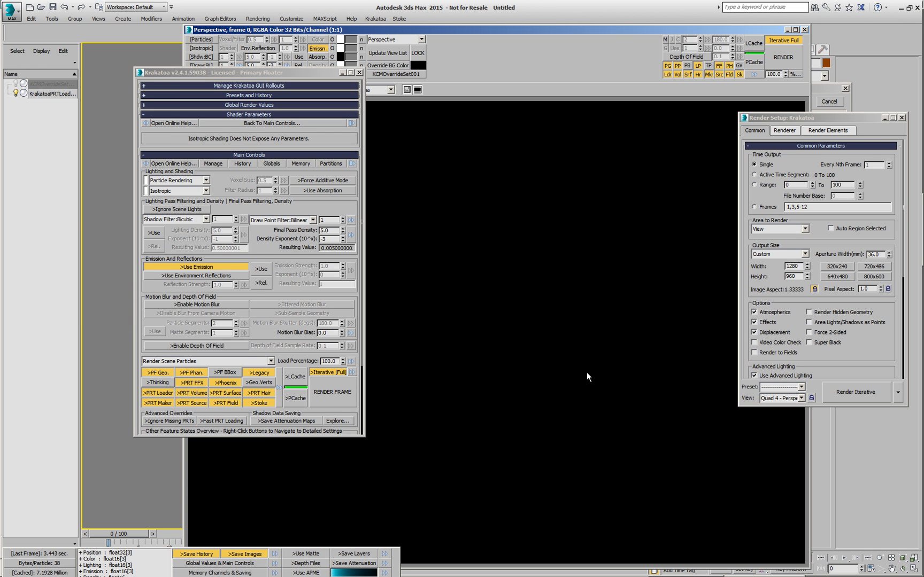
left_click_drag(613, 31, 618, 21)
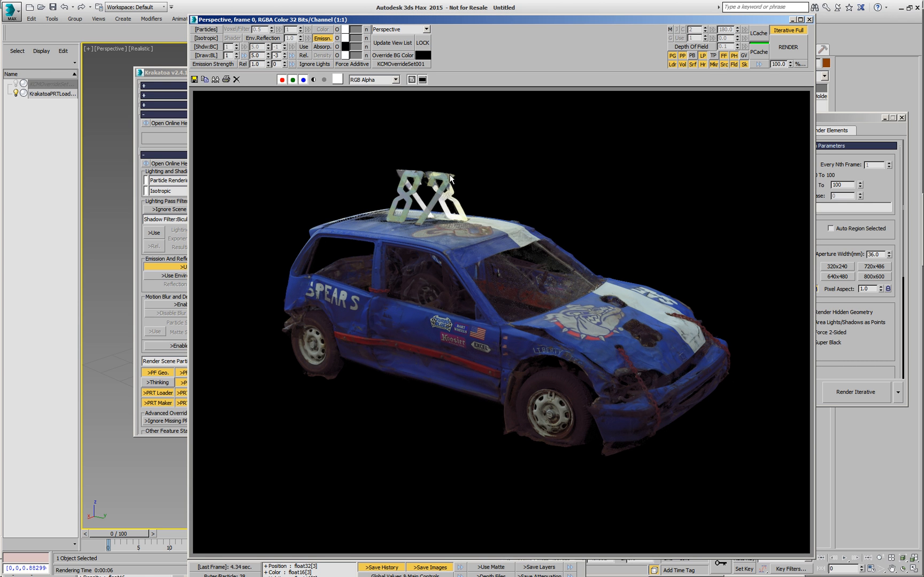
scroll(447, 181, "up", 2)
scroll(446, 161, "down", 3)
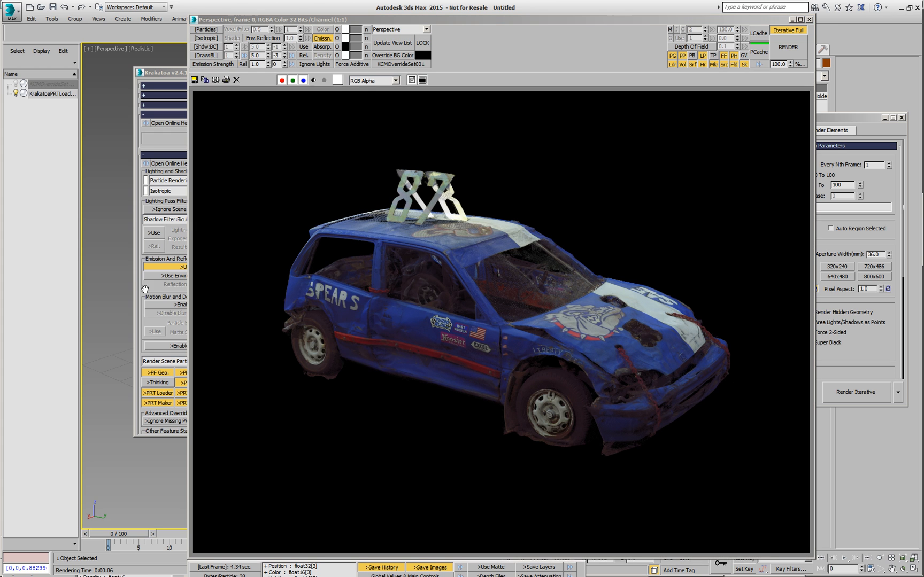
- Set the final pass density to 1.0 with exponent -2, re-render the frame, and arrange the windows to show the whole car
left_click(138, 285)
left_click_drag(333, 232, 321, 230)
type("1.0")
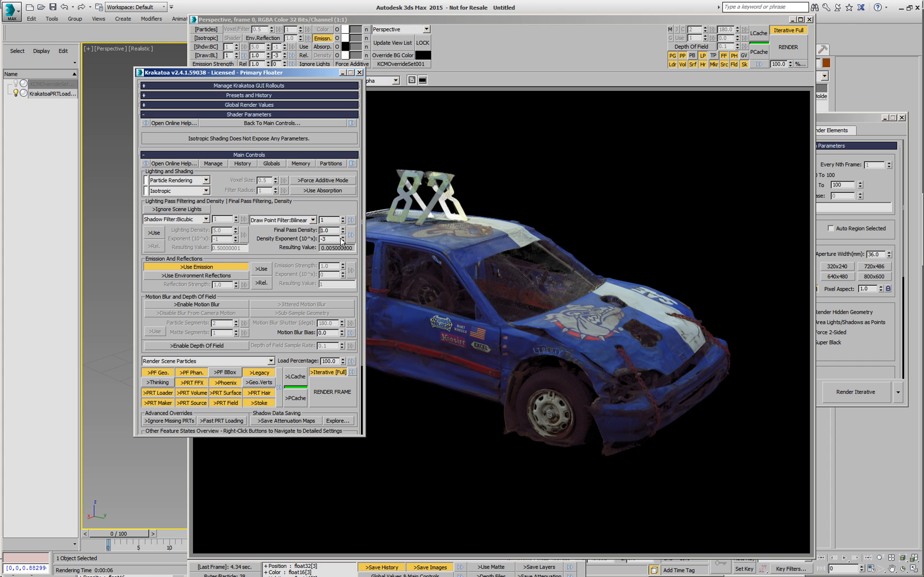
left_click(342, 236)
key("shift+q")
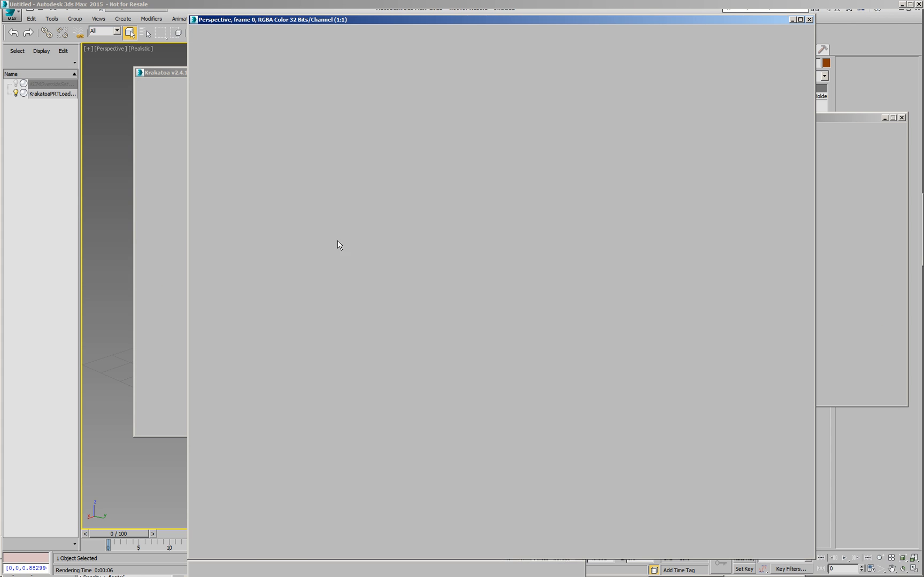
left_click(176, 290)
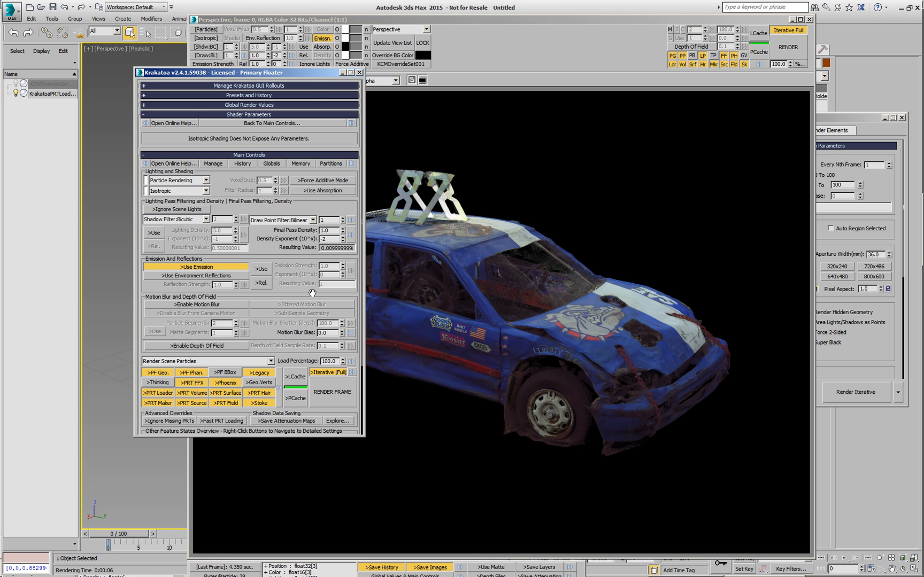
left_click_drag(318, 73, 231, 76)
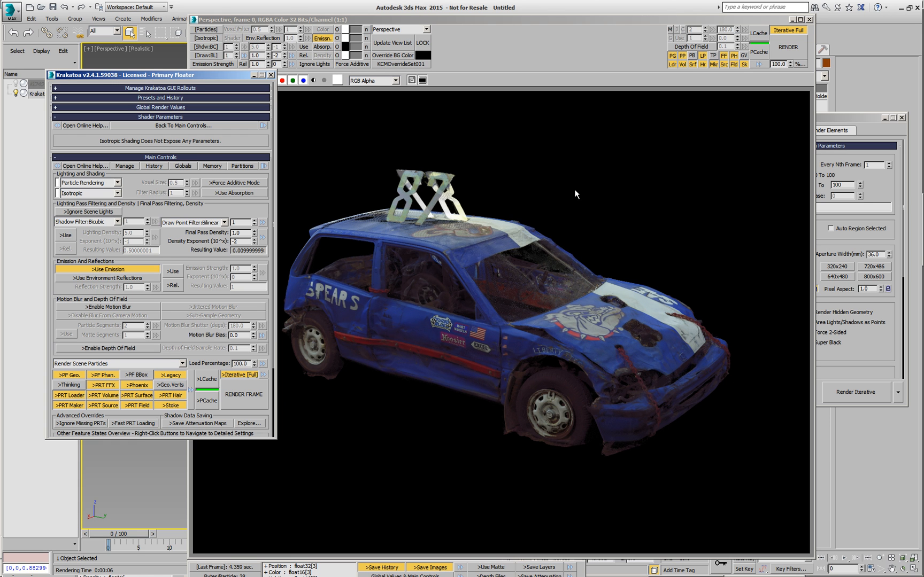
left_click_drag(561, 21, 558, 10)
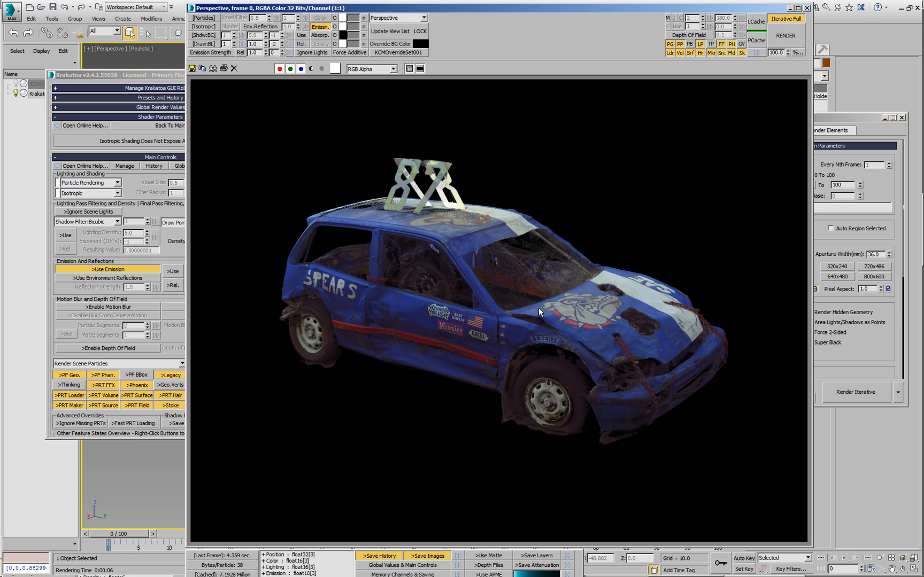
- Turn on the particle cache (PCache) and re-render the current frame with it
left_click(171, 332)
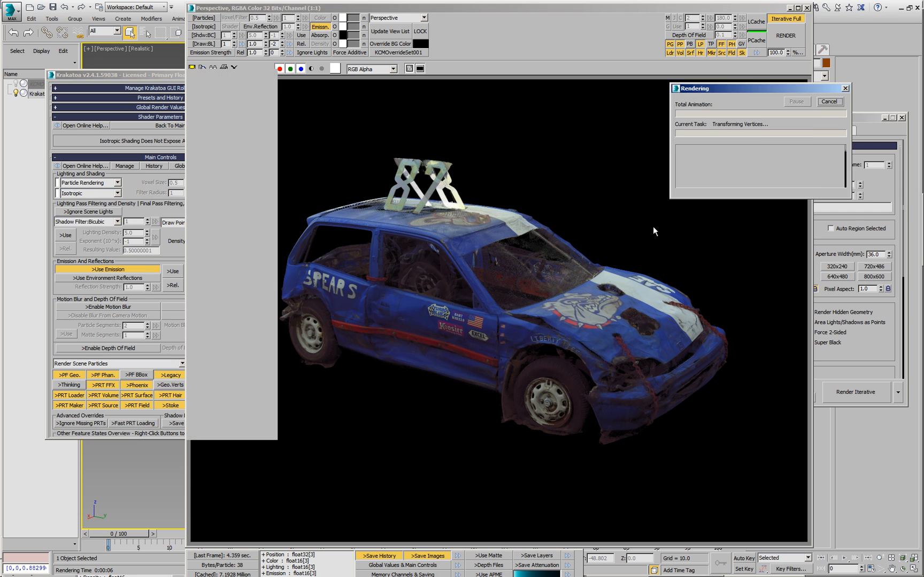
left_click(827, 135)
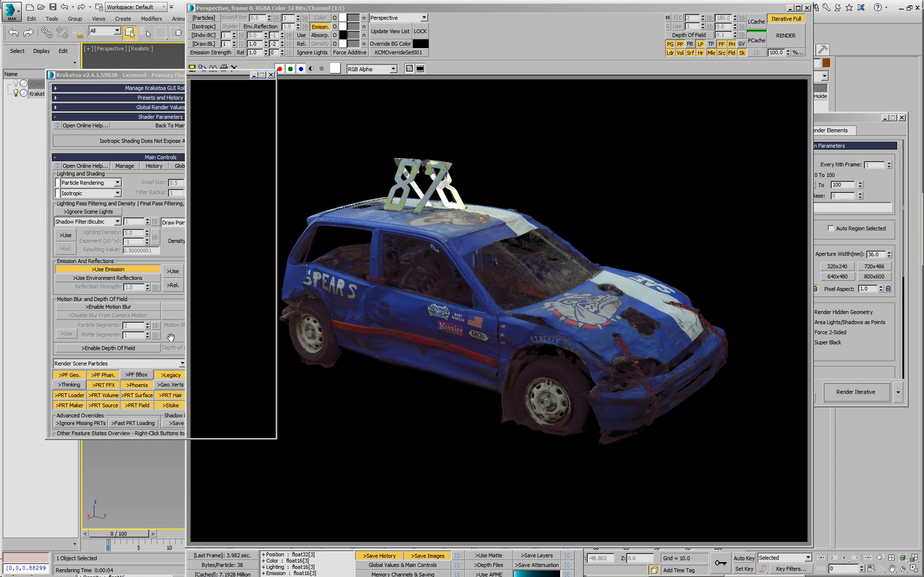
left_click(208, 400)
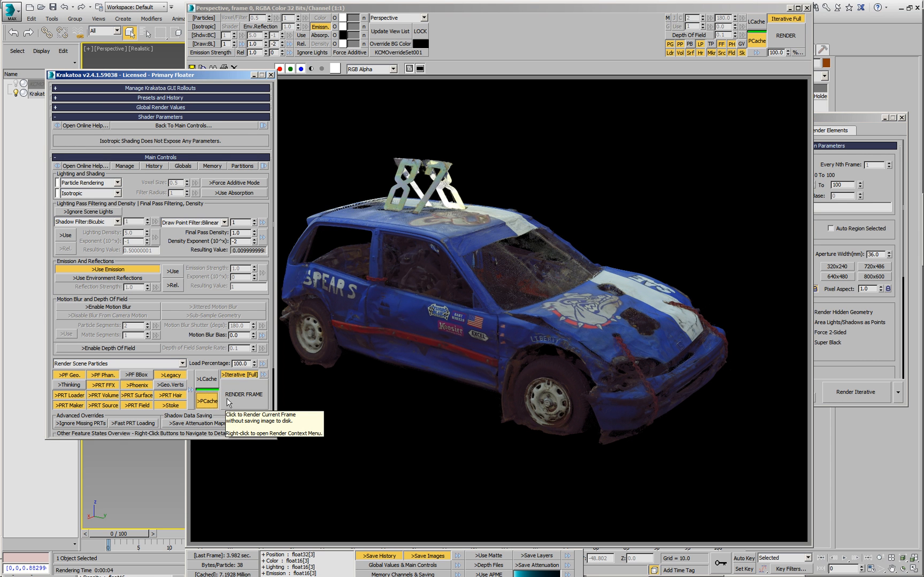
left_click(233, 395)
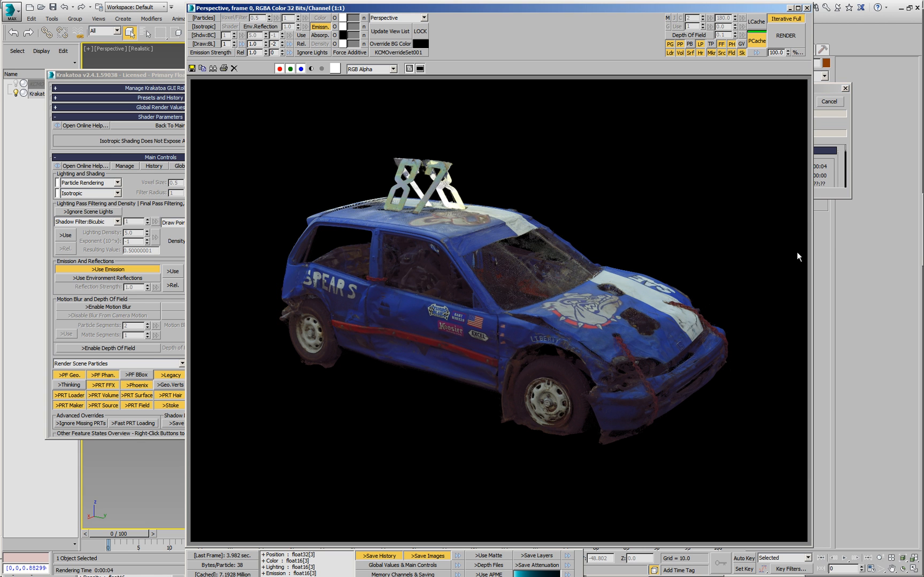
left_click(837, 180)
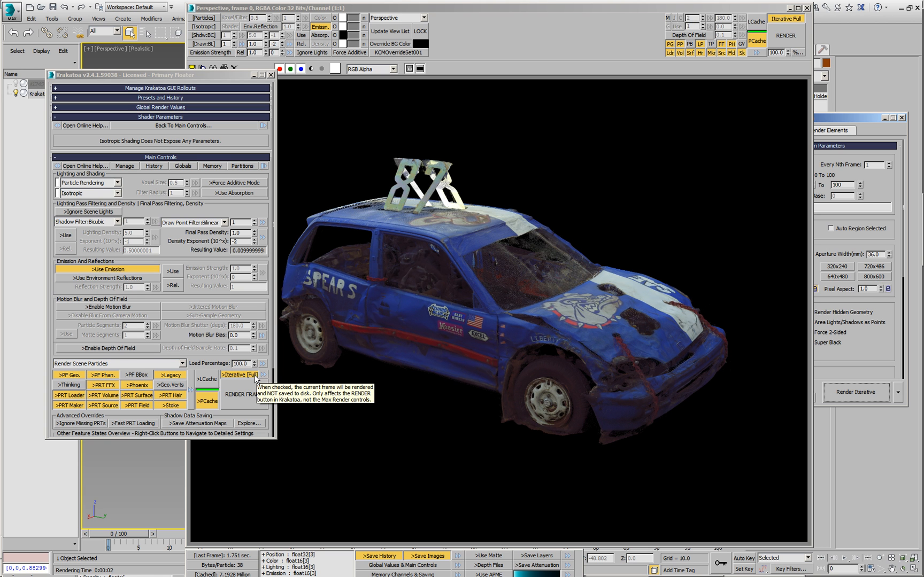
- Create a camera from the current perspective view and minimize the rendered frame and render setup windows
left_click(789, 7)
left_click(653, 241)
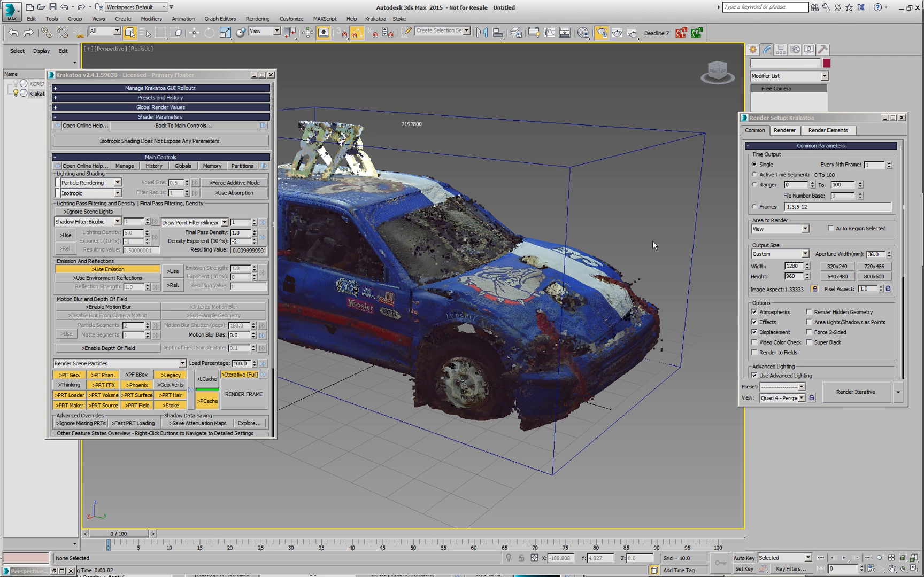
key("ctrl+c")
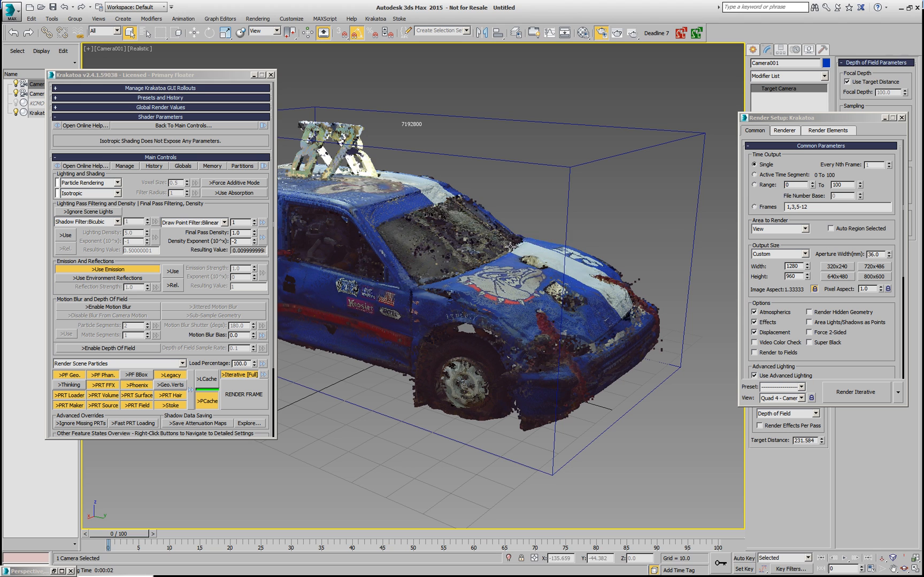
left_click(885, 120)
left_click(885, 118)
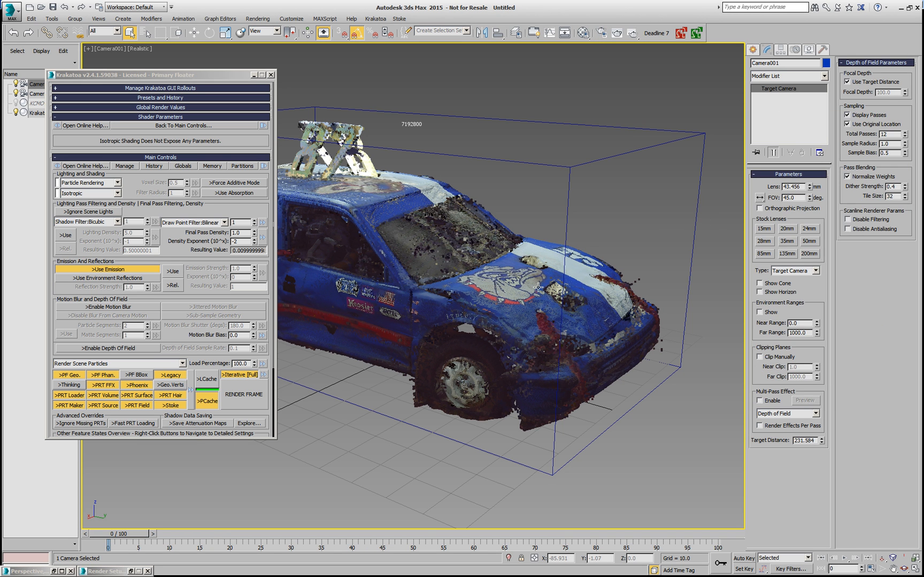
- Set the car's PRT Loader to Load Every Nth Particle in the viewport, at 1% of the render count
left_click(554, 281)
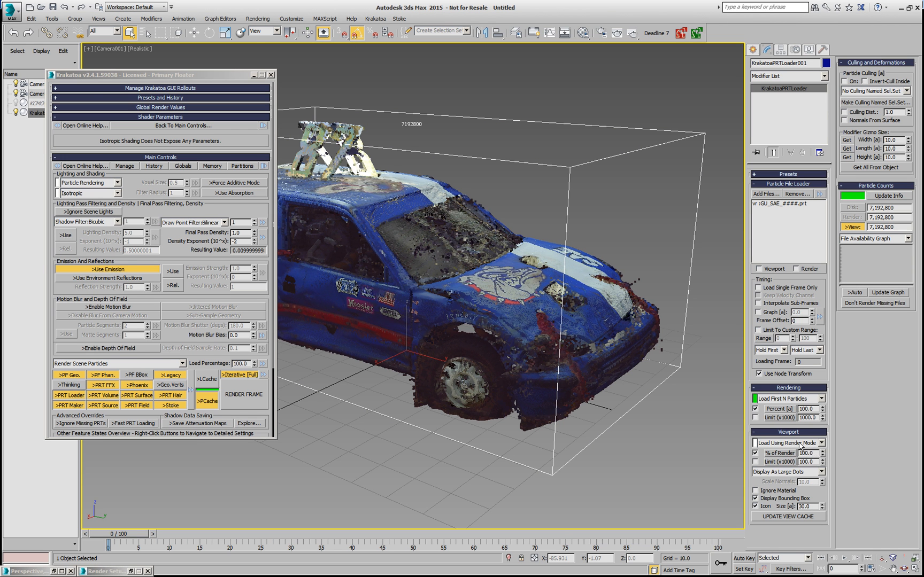
left_click(801, 443)
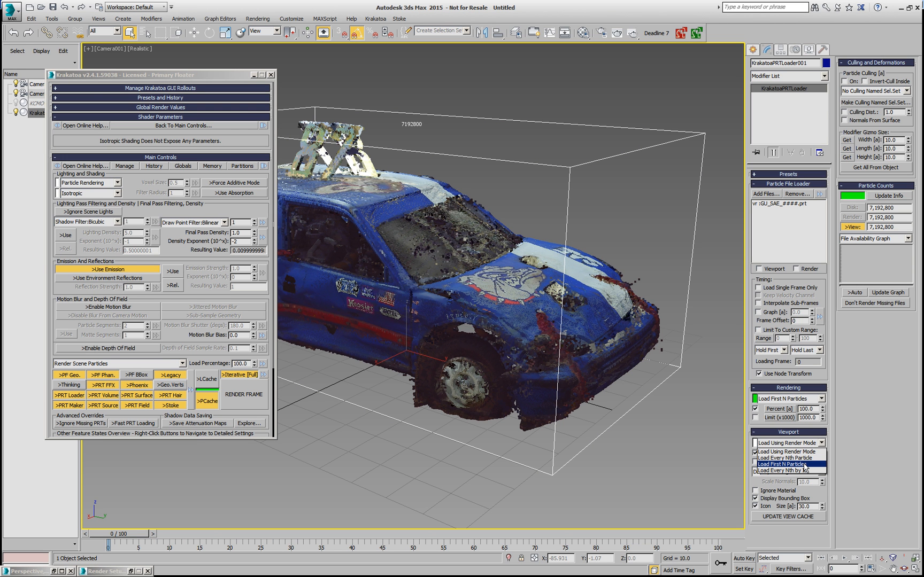
left_click(802, 458)
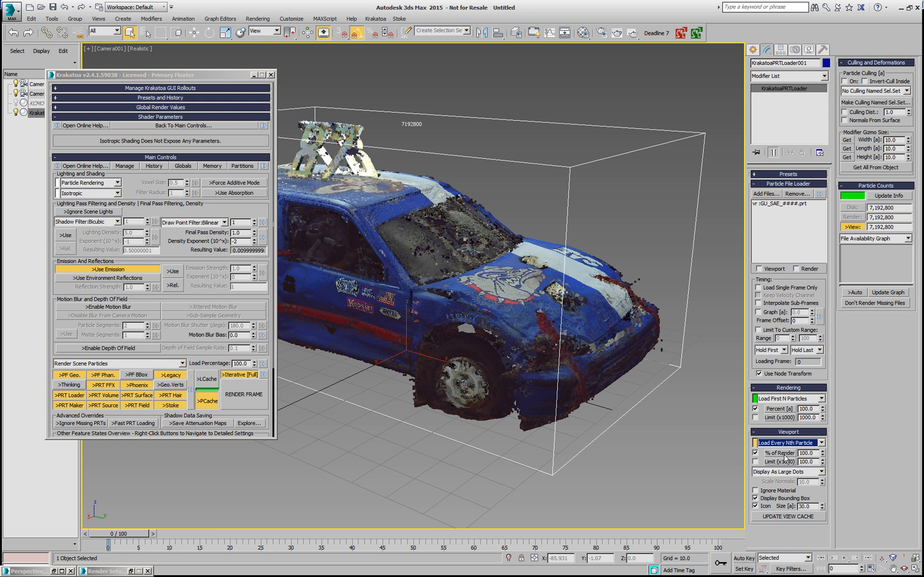
double_click(816, 453)
type("1")
key("Return")
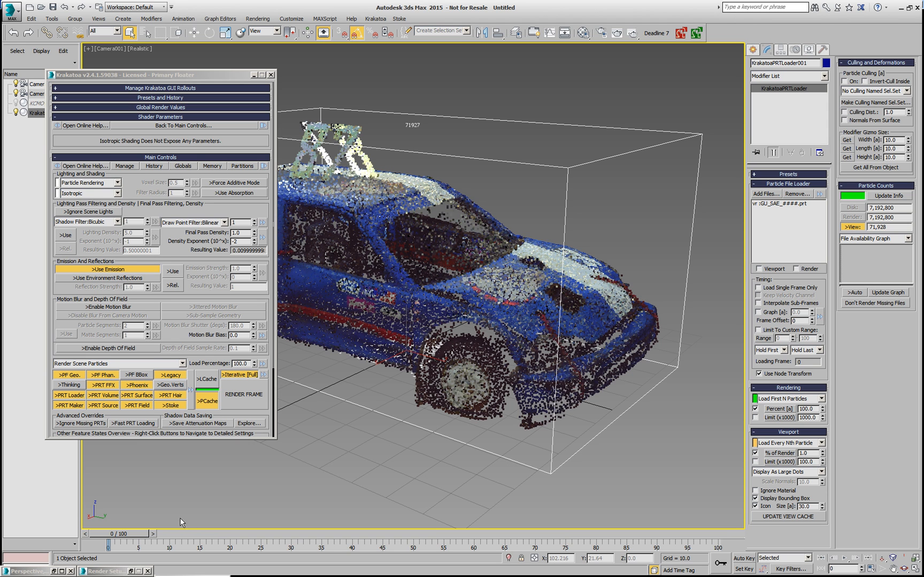
- Go to frame 100, turn on Auto Key, and enable Load Single Frame Only for the PRT Loader
left_click(724, 536)
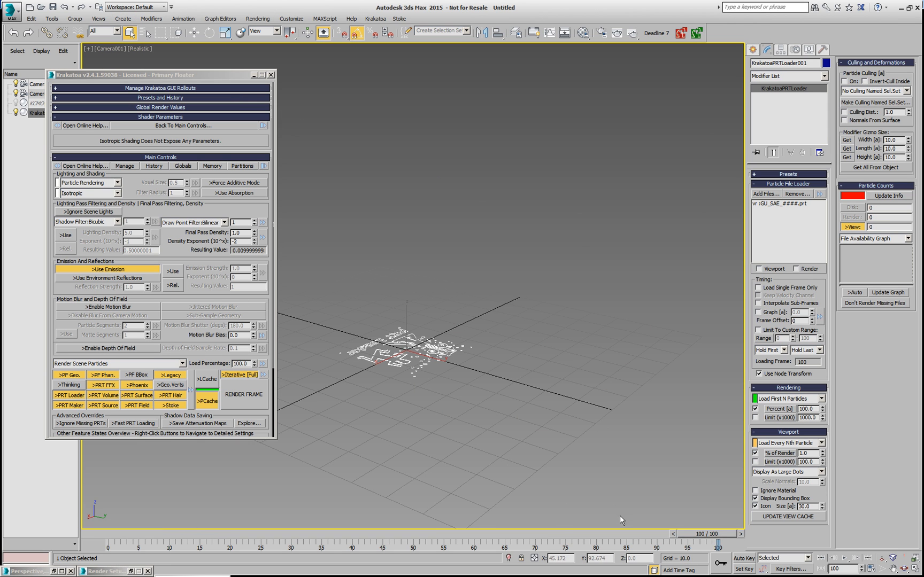
left_click(745, 558)
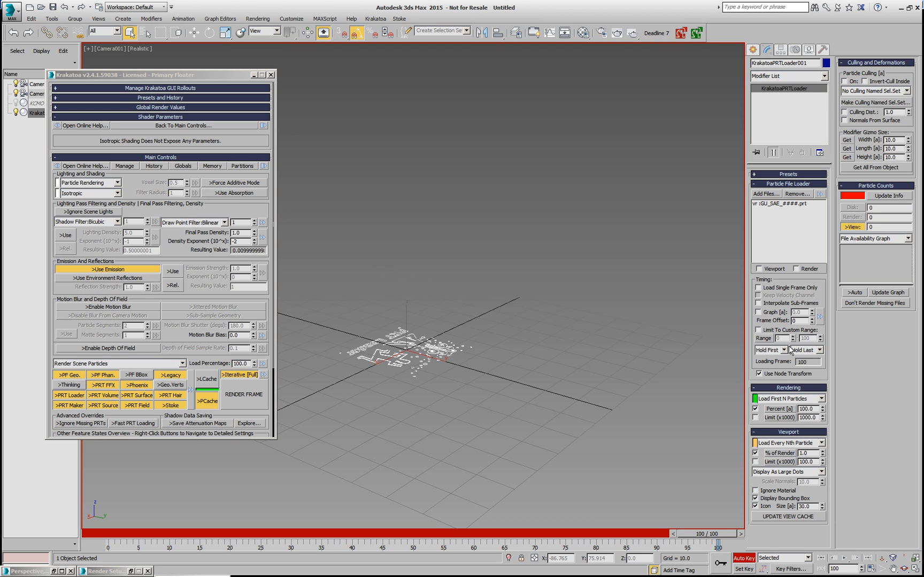
left_click(758, 287)
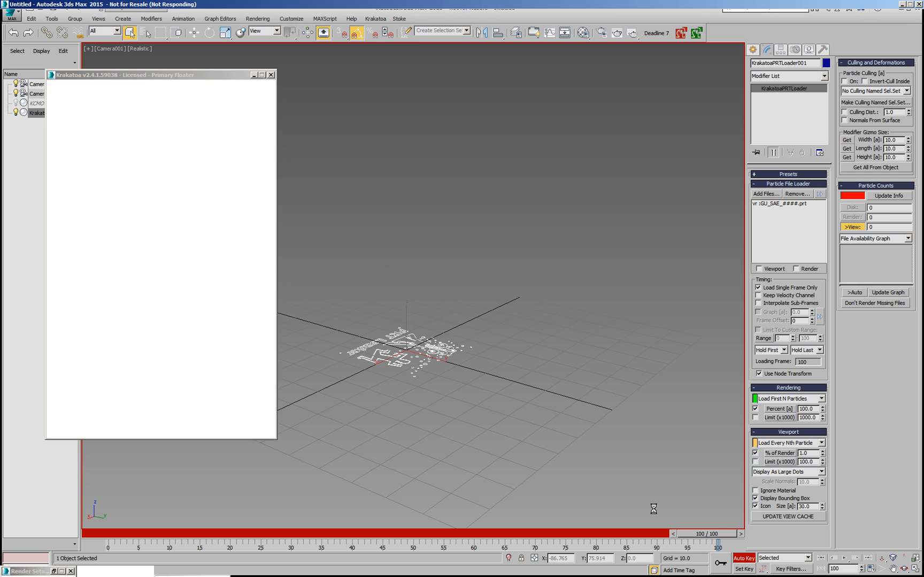